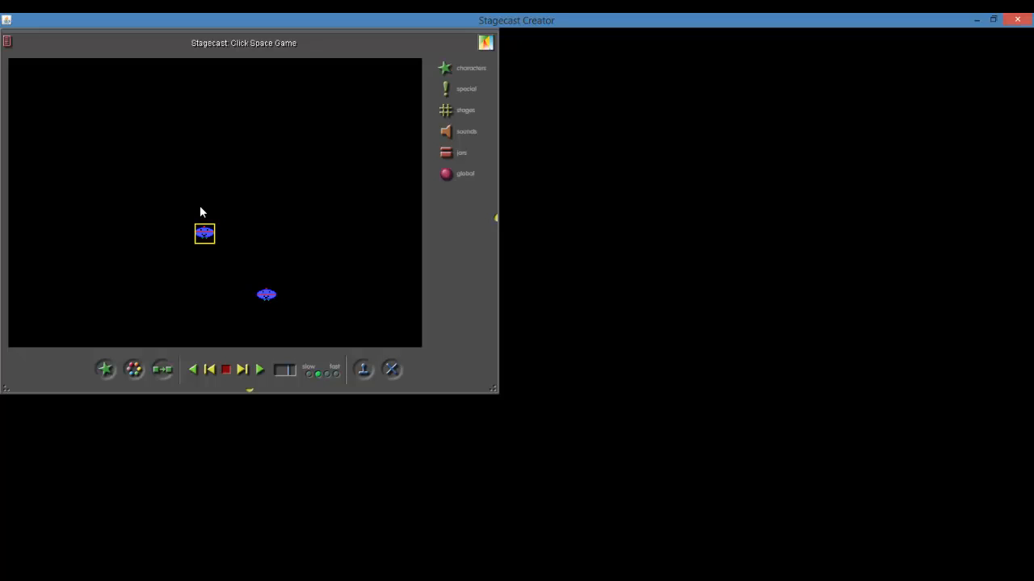
- Try stacking one alien on the other, run and stop the game, and move the aliens apart again
mouse_move(203, 242)
left_mouse_down()
mouse_move(210, 194)
mouse_move(202, 233)
left_mouse_up()
left_click(201, 234)
left_click_drag(205, 237, 205, 246)
left_click_drag(267, 295, 205, 235)
left_click(211, 288)
left_click(261, 369)
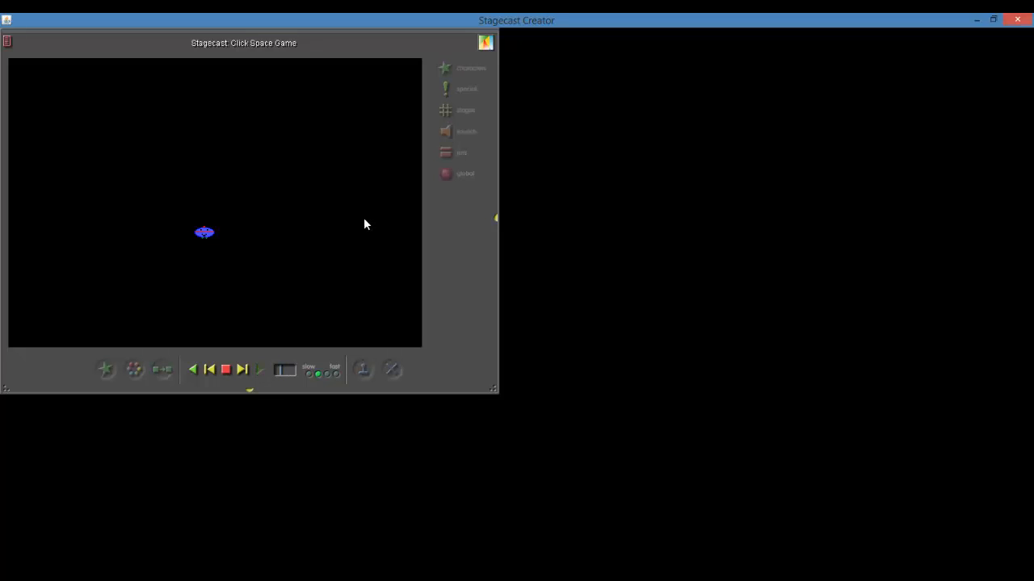
left_click(226, 373)
left_click_drag(205, 234, 266, 297)
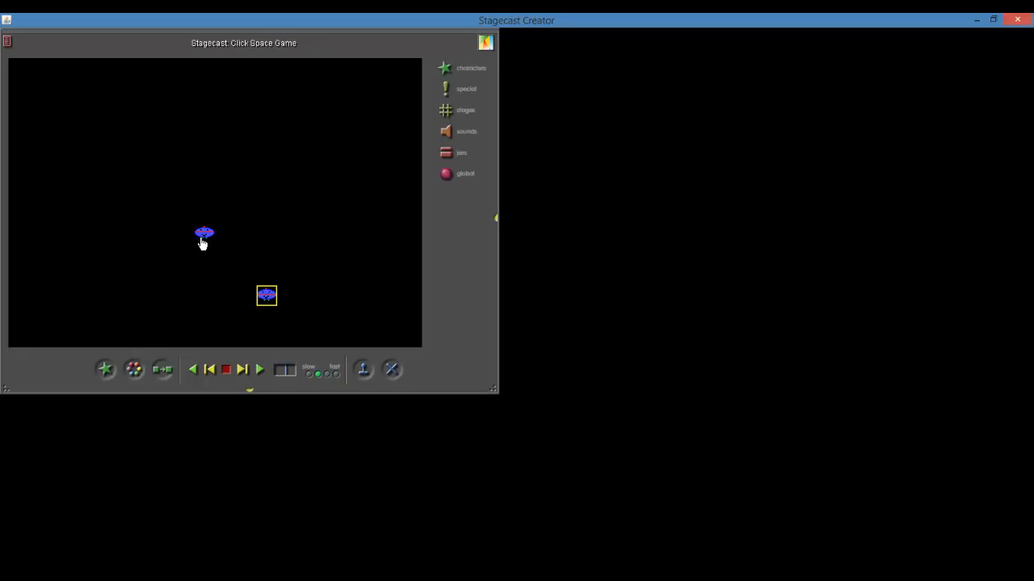
- Move the upper alien near the stage's upper-left corner and copy it into a letter C, three squares wide and four high
left_click_drag(203, 242, 103, 93)
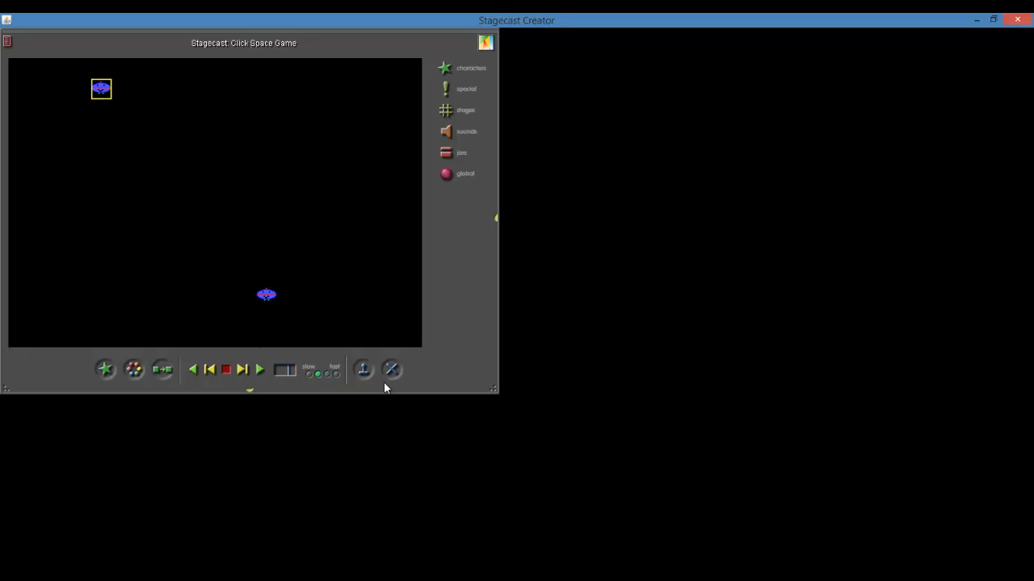
left_click(111, 86)
left_click(101, 90)
left_click(76, 98)
left_click(69, 100)
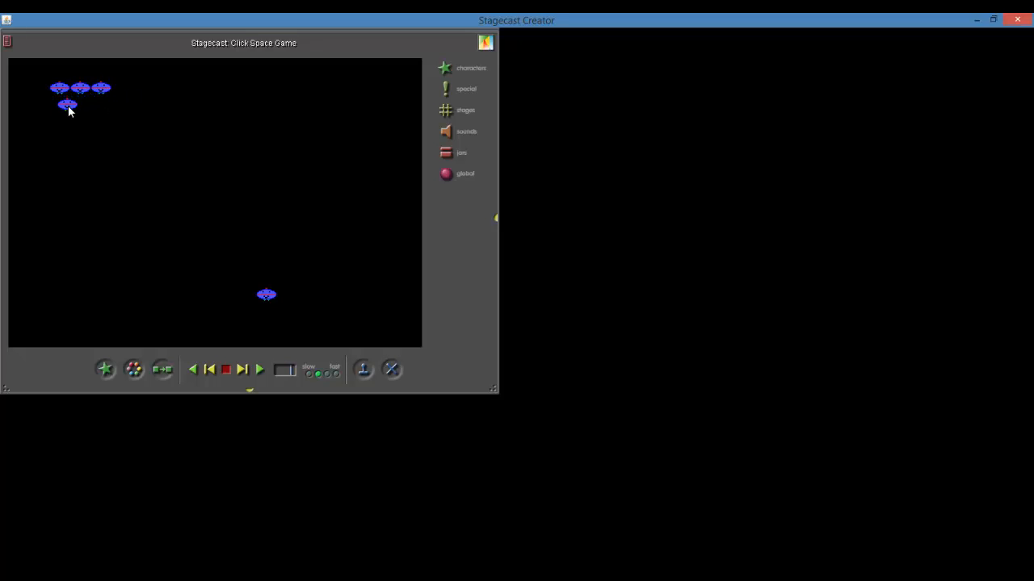
left_click(63, 113)
left_click(63, 134)
left_click(64, 158)
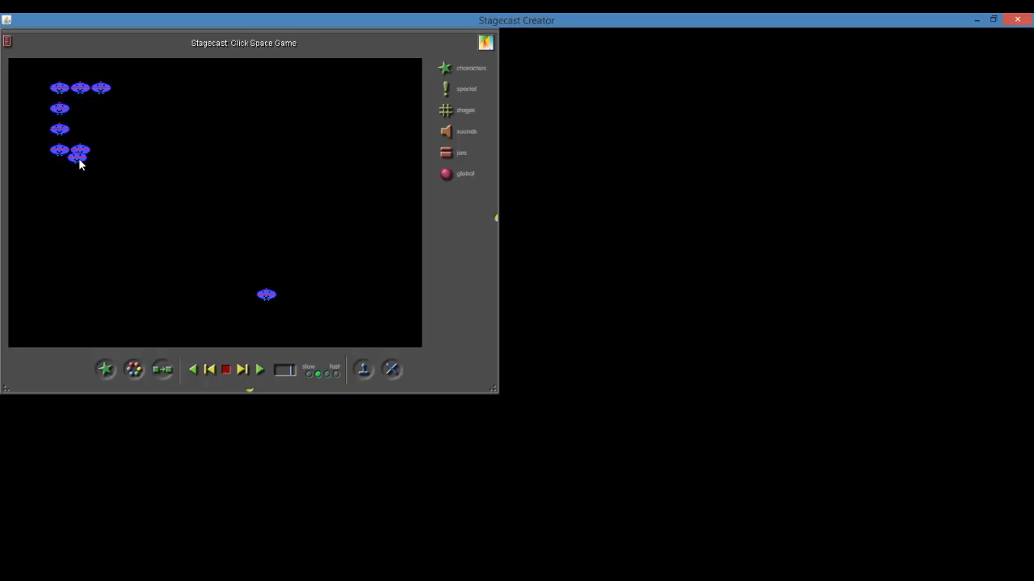
left_click(84, 158)
left_click(105, 159)
left_click(105, 137)
- Build a letter L beside the C from alien copies, four squares high and three wide
left_click_drag(105, 138, 167, 97)
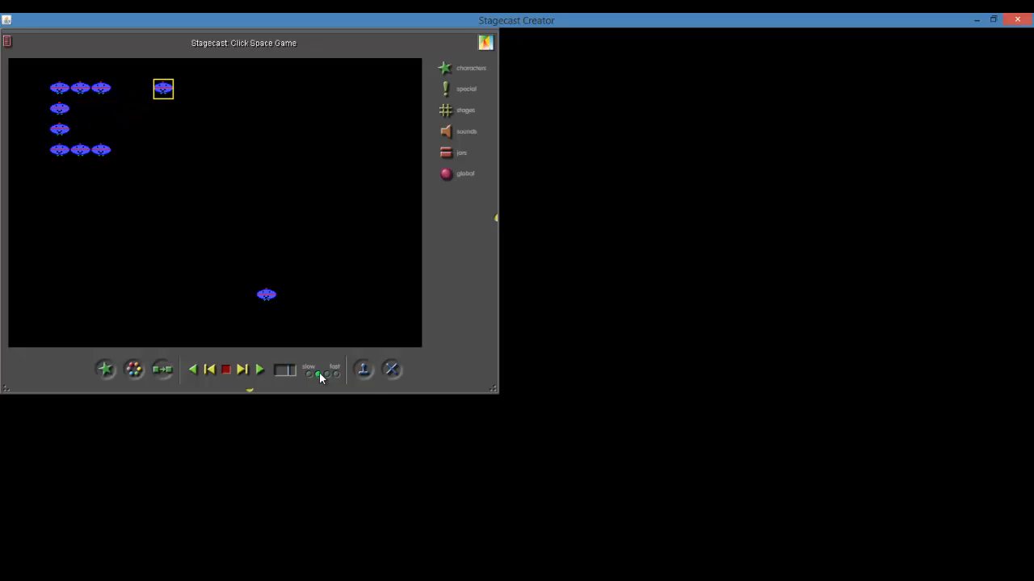
left_click(366, 373)
left_click(166, 95)
left_click(168, 118)
left_click(168, 138)
left_click(168, 159)
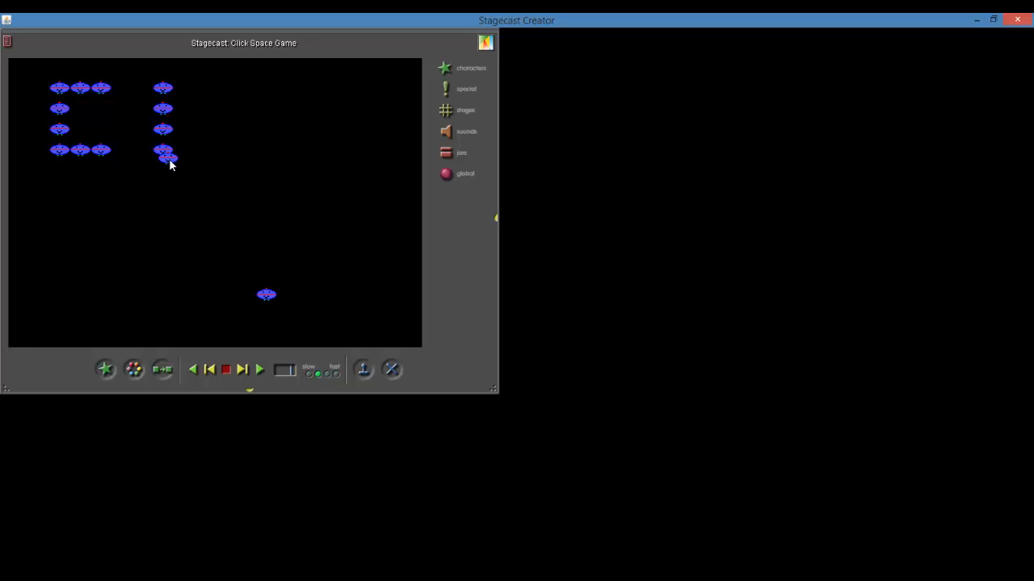
left_click(188, 159)
left_click(207, 159)
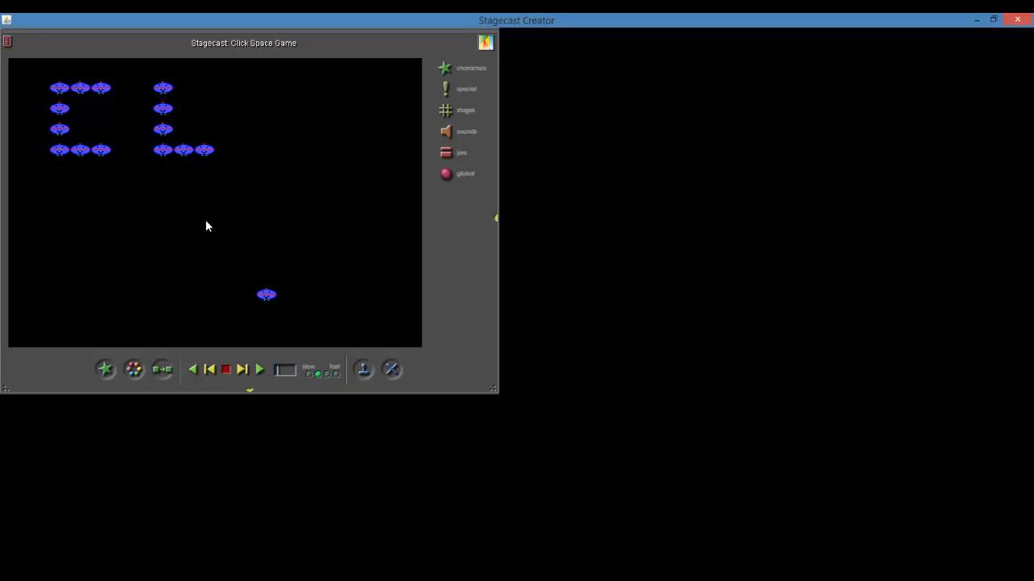
- Build a letter I beside the L from a vertical column of four alien copies
left_click(358, 372)
left_click(269, 297)
left_click(251, 97)
left_click(251, 118)
left_click(250, 138)
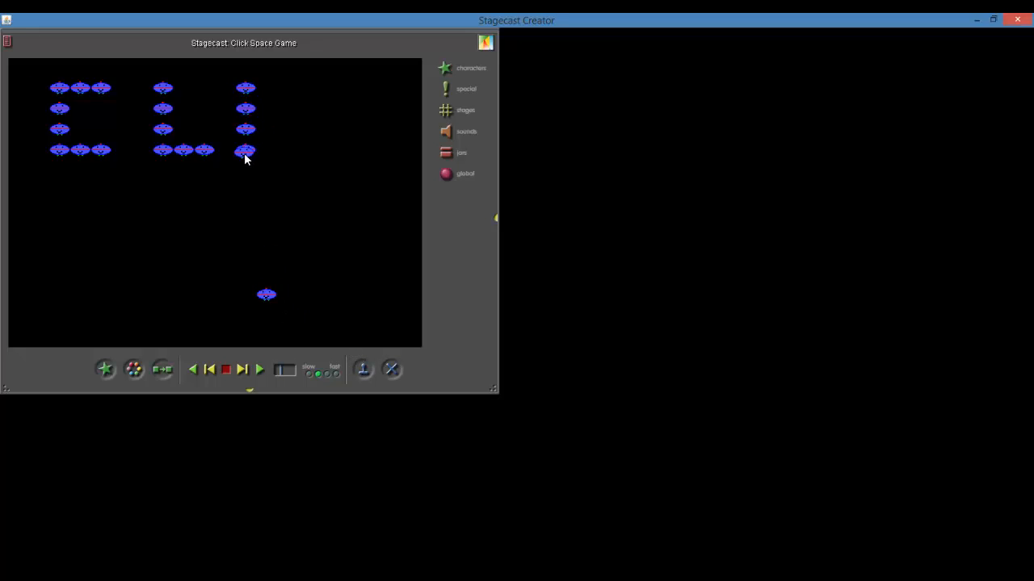
left_click(249, 158)
- Build a second letter C beside the I from alien copies, three squares wide and four high
left_click(244, 152)
left_click(330, 92)
left_click(310, 90)
left_click(289, 91)
left_click(289, 110)
left_click(289, 131)
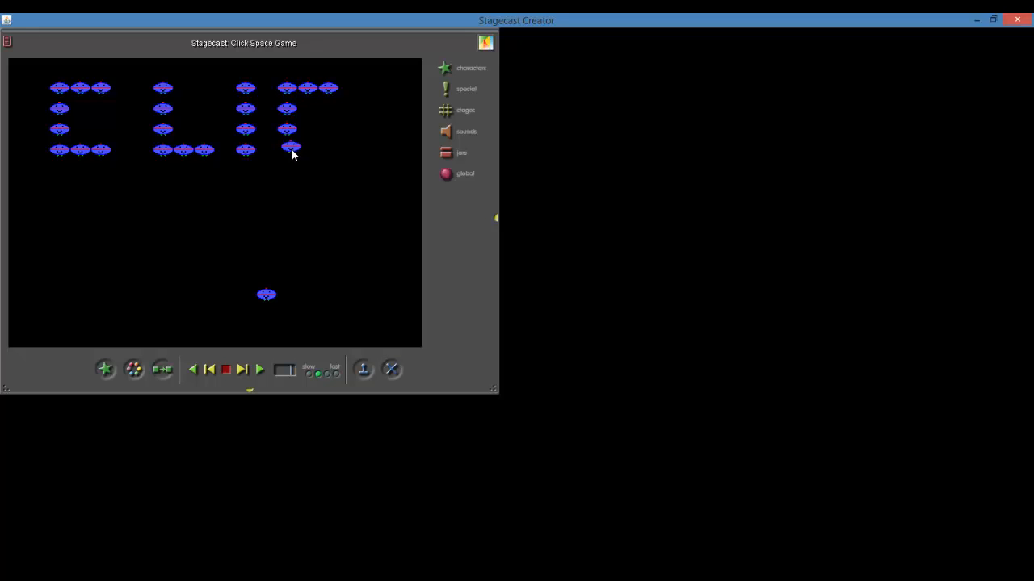
left_click(289, 152)
left_click(311, 152)
left_click(331, 154)
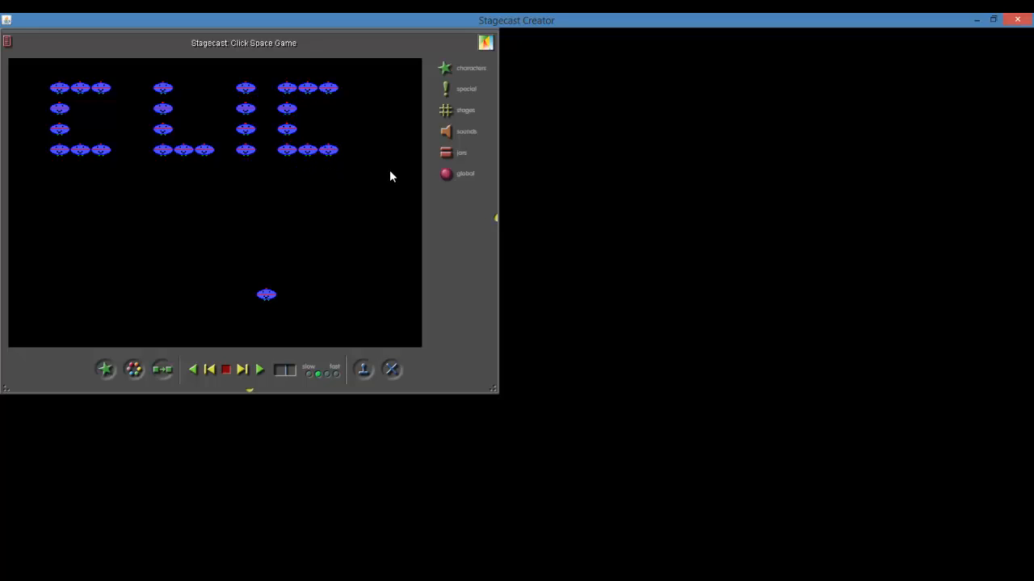
- Build a letter K from alien copies in the free area below the second C, four squares high and three wide
left_click(288, 154)
left_click(310, 202)
left_click(315, 220)
left_click(314, 240)
left_click(313, 256)
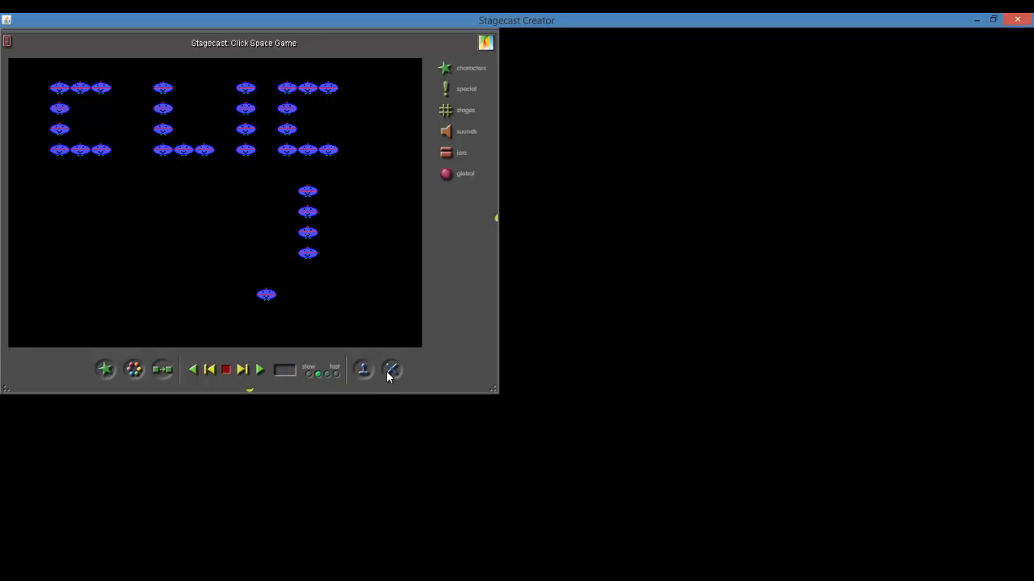
left_click(312, 259)
left_click(331, 222)
left_click(365, 370)
left_click_drag(329, 246, 354, 226)
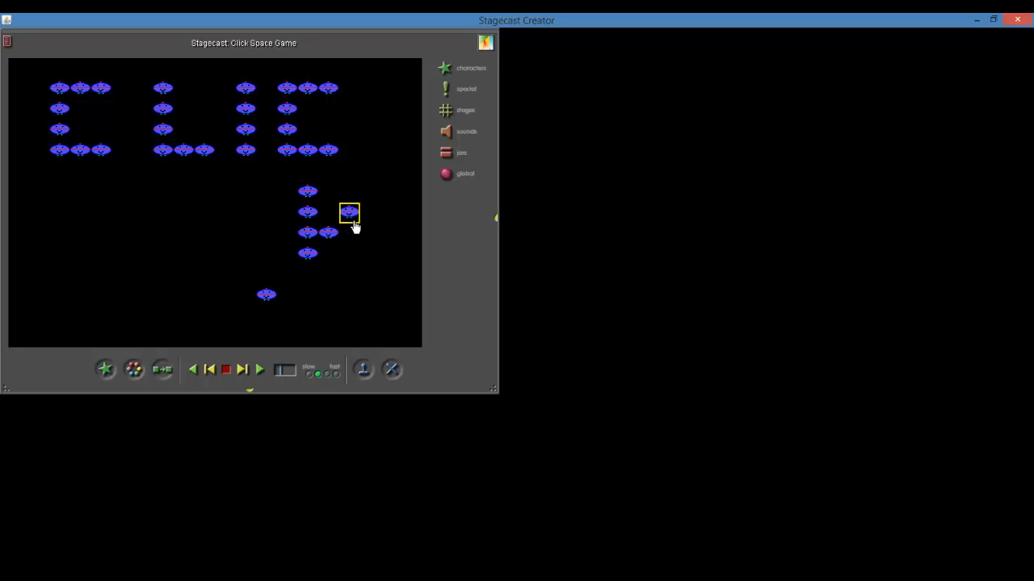
left_click(363, 367)
left_click_drag(349, 215, 346, 238)
left_click(362, 369)
left_click(340, 308)
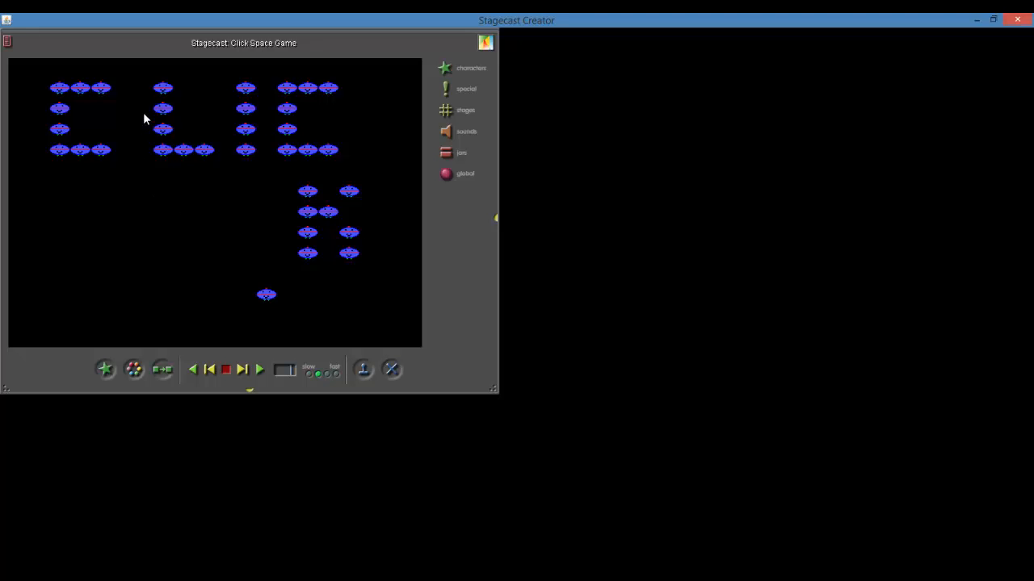
- Shift the L, I and second C one square left, and line up the K after them to complete the word CLICK
left_click_drag(139, 83, 349, 162)
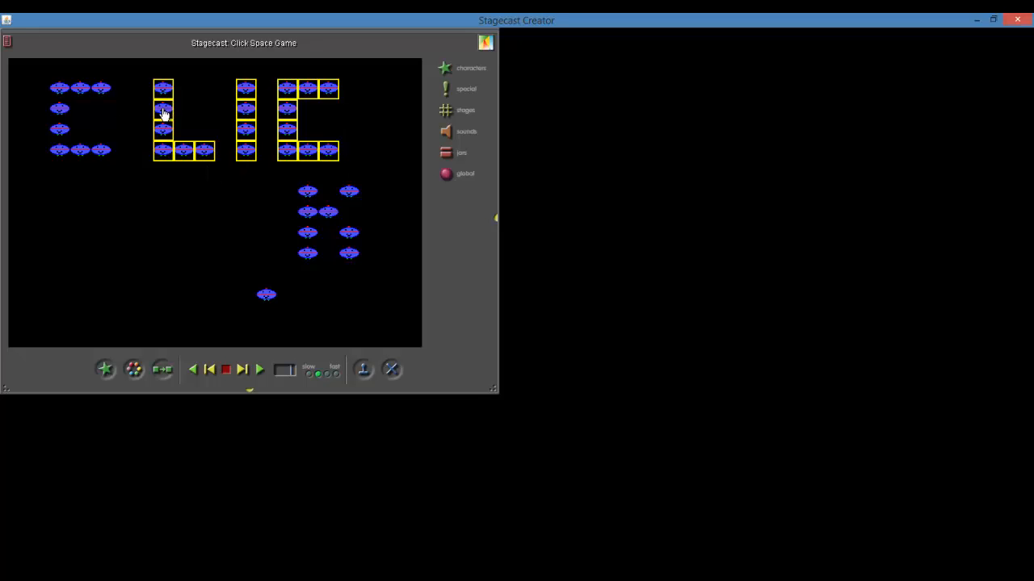
left_click_drag(164, 113, 143, 108)
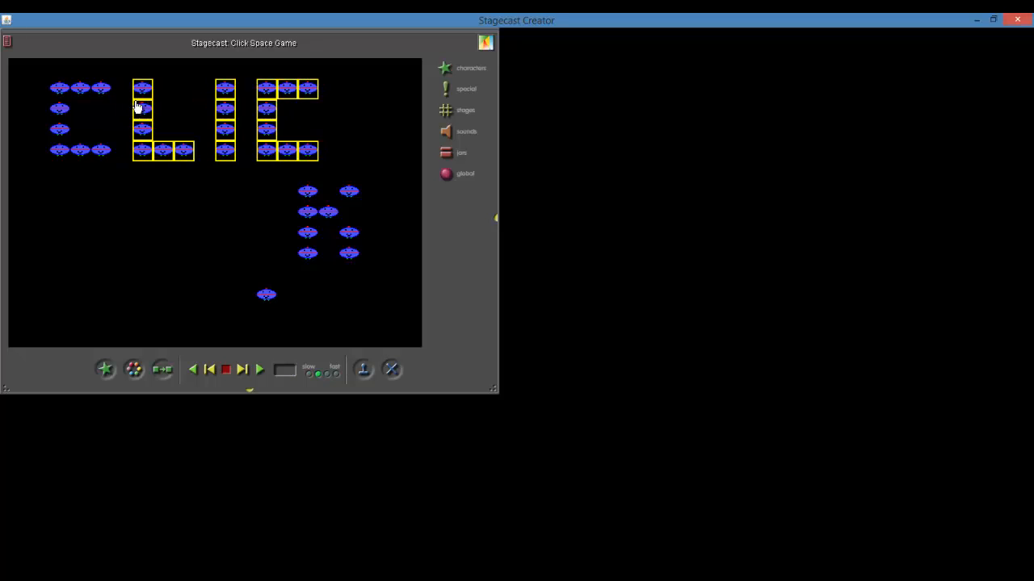
left_click_drag(276, 189, 364, 263)
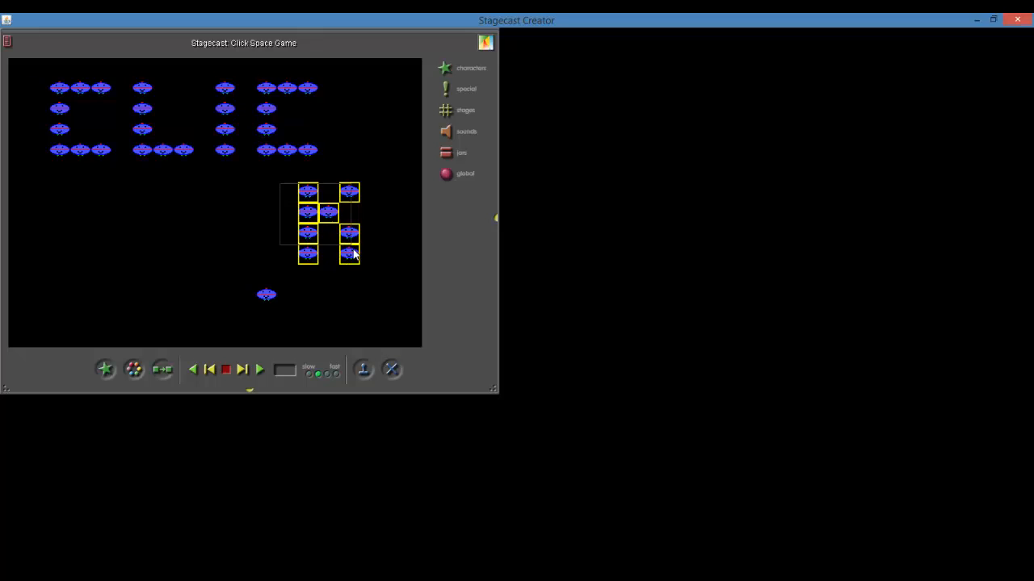
left_click_drag(311, 232, 358, 130)
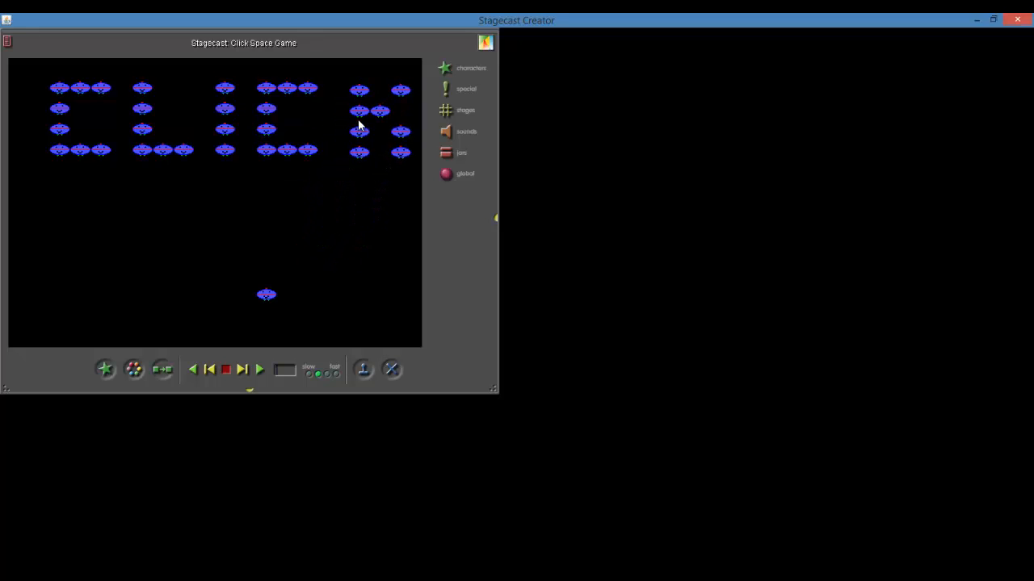
left_click_drag(366, 125, 351, 129)
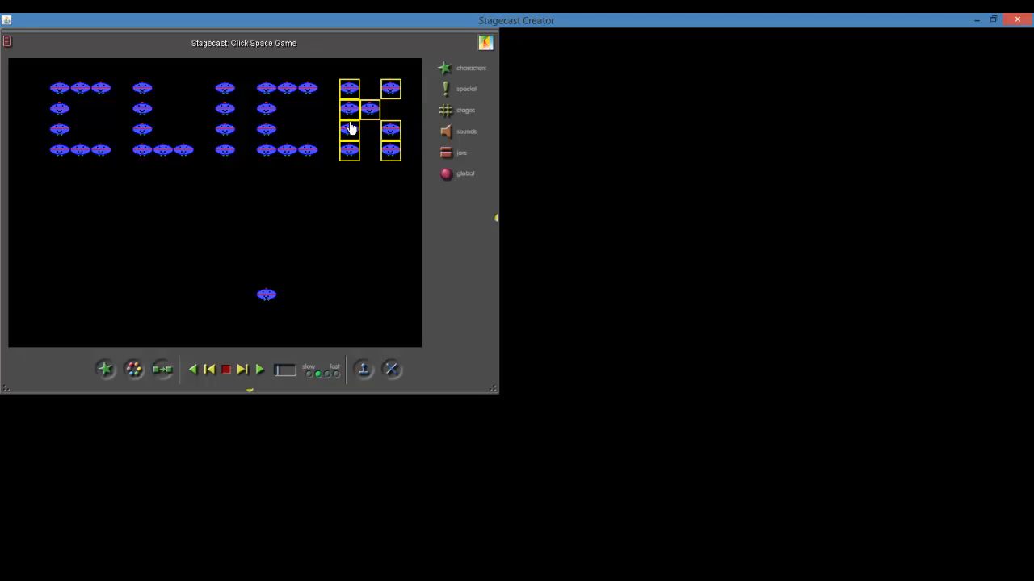
left_click(412, 82)
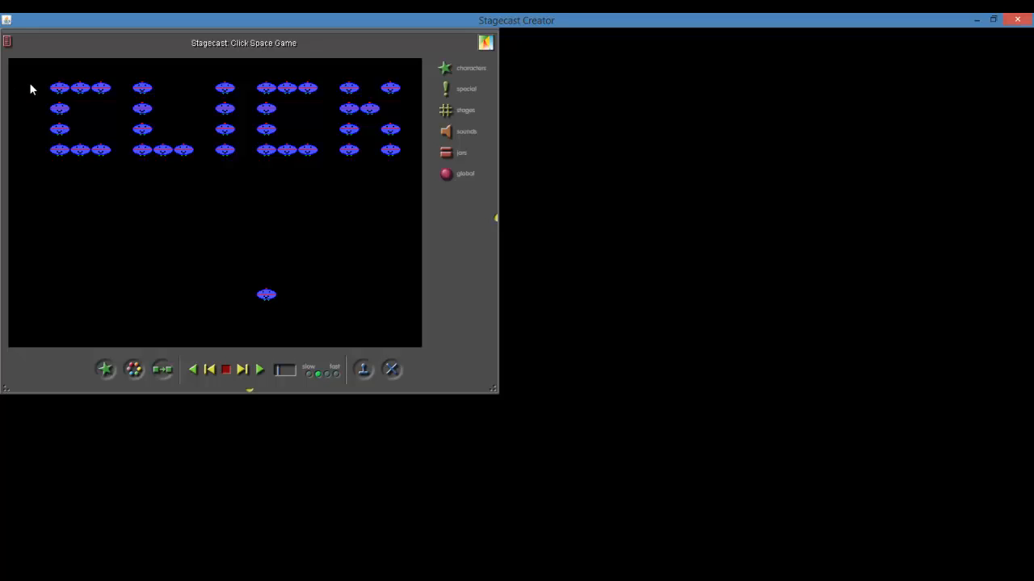
- Turn on the stage grid in the global settings and move the settings window off the stage
left_click(465, 173)
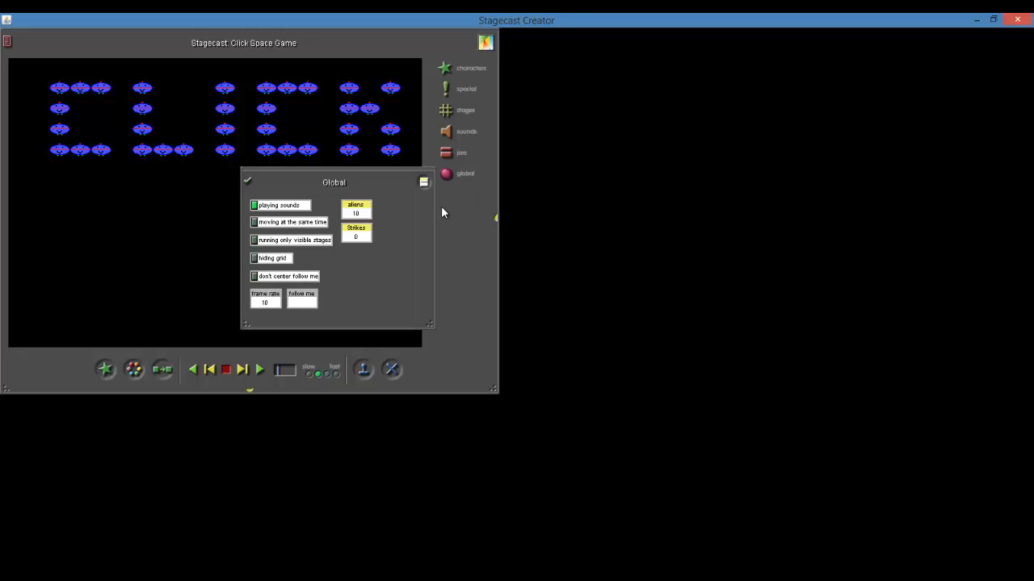
left_click(255, 259)
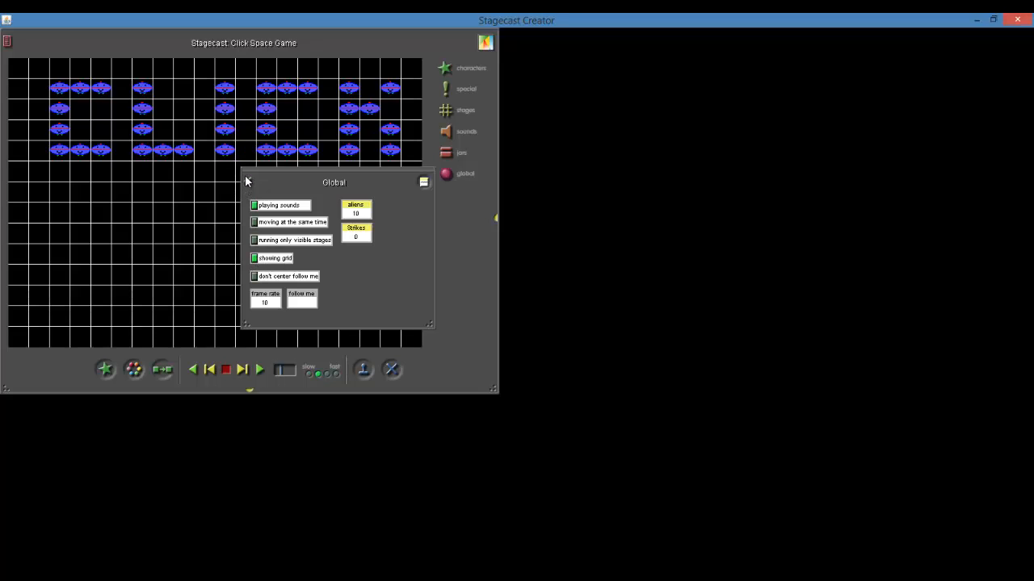
left_click_drag(313, 182, 512, 272)
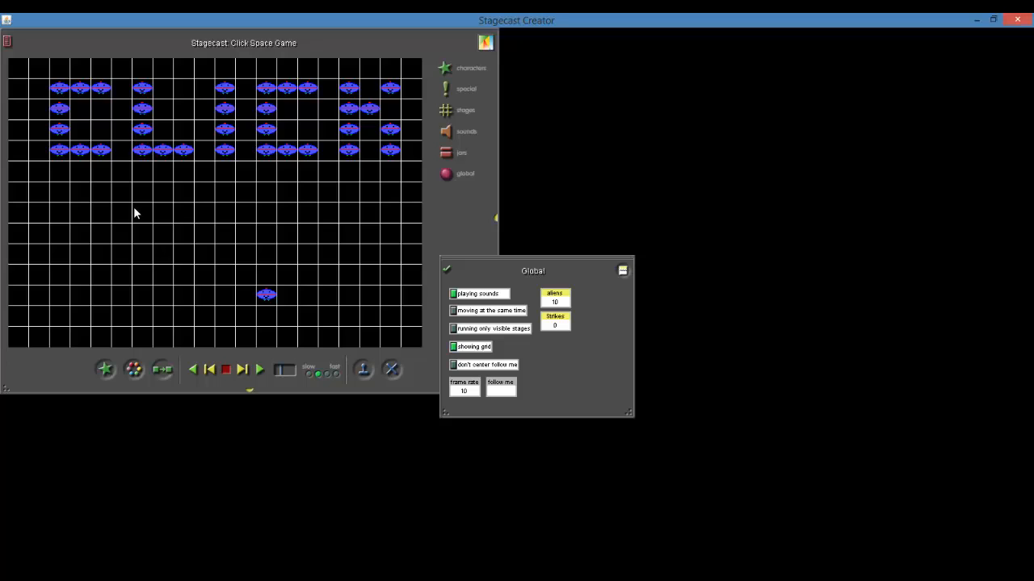
- Move the whole alien word CLICK one square left, keeping one empty row above it
left_click_drag(32, 84, 397, 166)
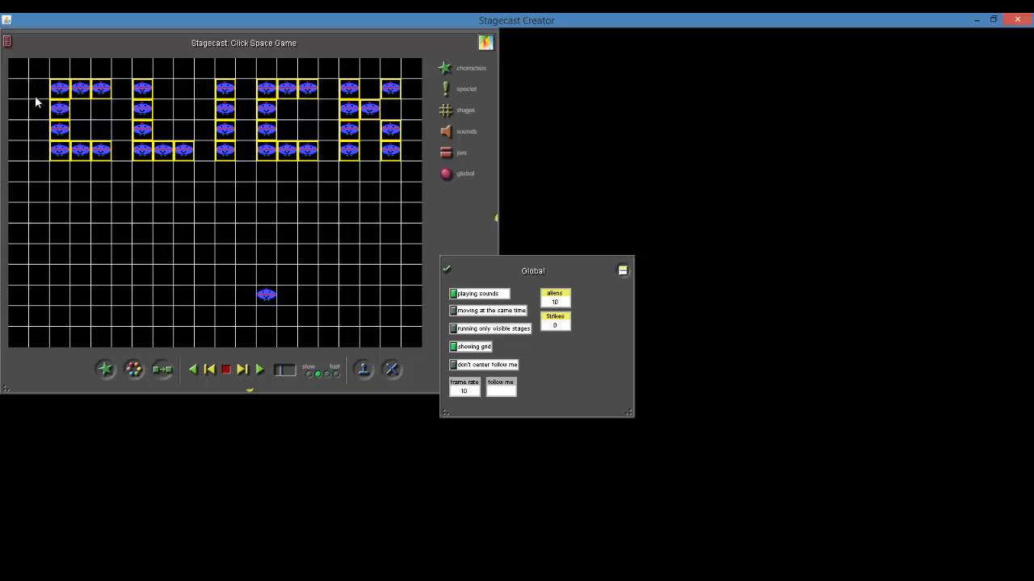
left_click_drag(57, 91, 44, 93)
left_click_drag(45, 91, 38, 72)
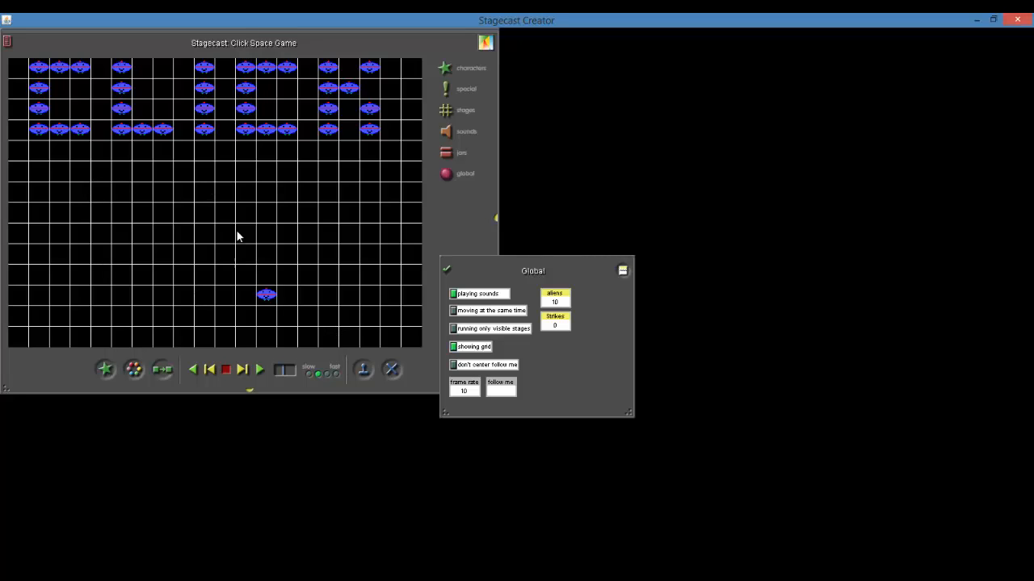
left_click_drag(37, 155, 386, 65)
left_click_drag(37, 67, 37, 96)
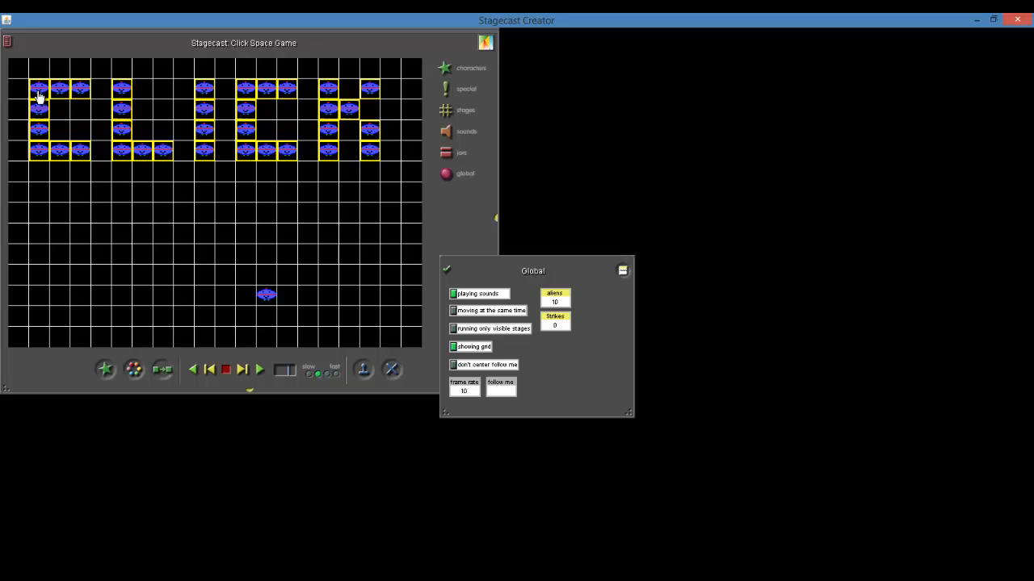
left_click(106, 205)
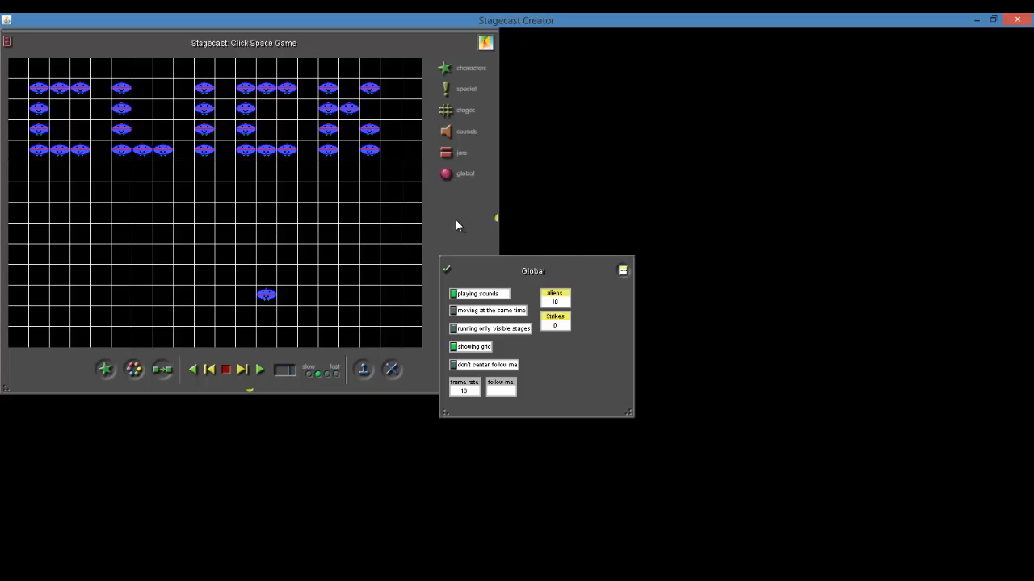
- Place a special text object on the stage, aligned with the word's left edge and one empty row below it
left_click(465, 90)
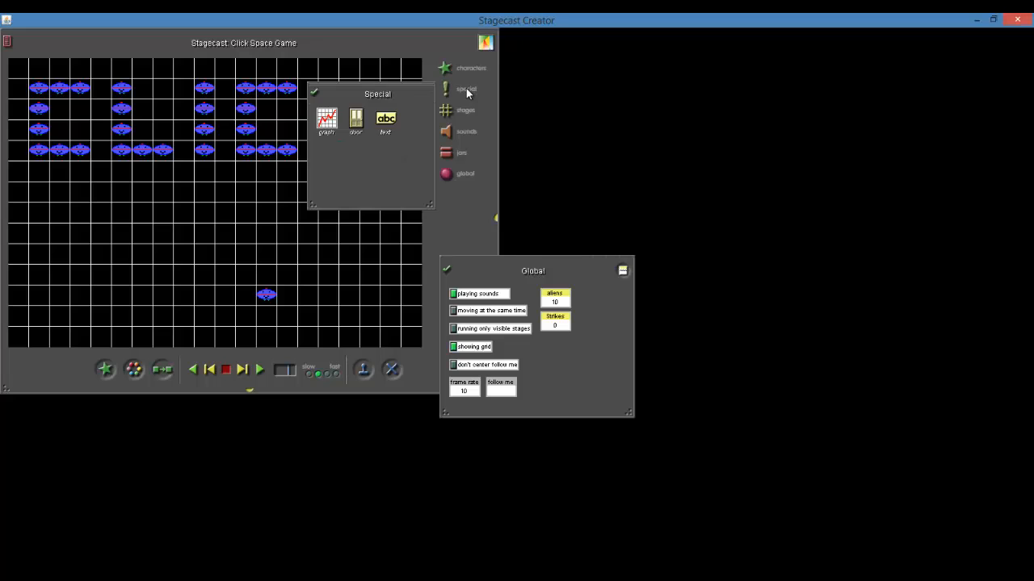
left_click_drag(362, 90, 548, 115)
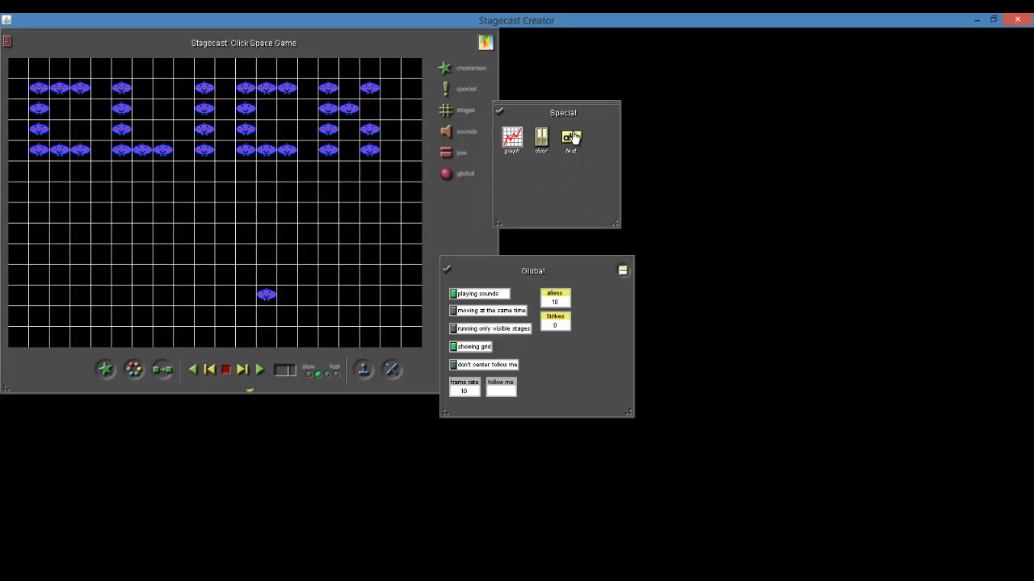
left_click(573, 140)
left_click_drag(574, 141, 33, 192)
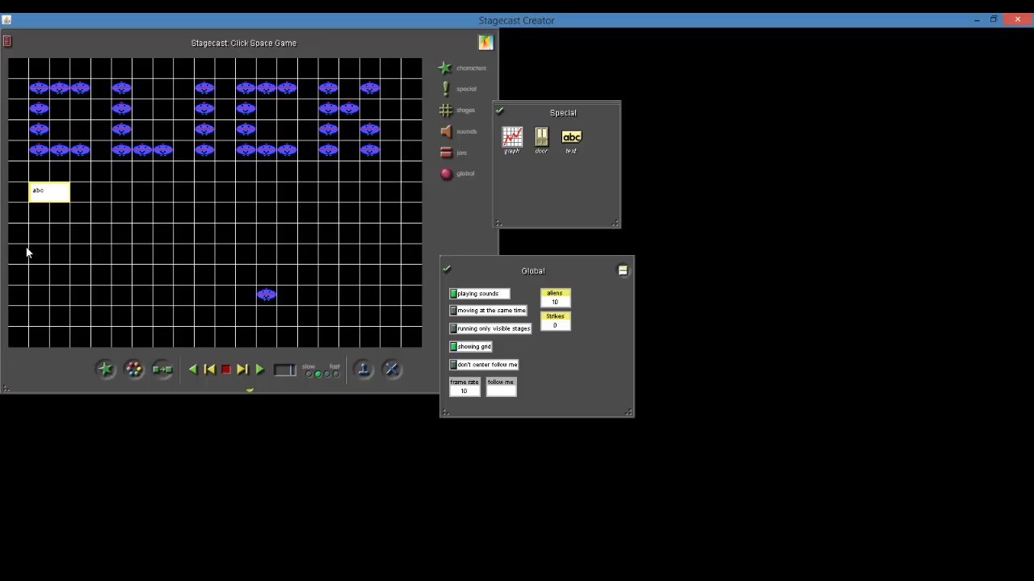
- Show the text object's properties and set its height to 2 and its width to 17
double_click(37, 201)
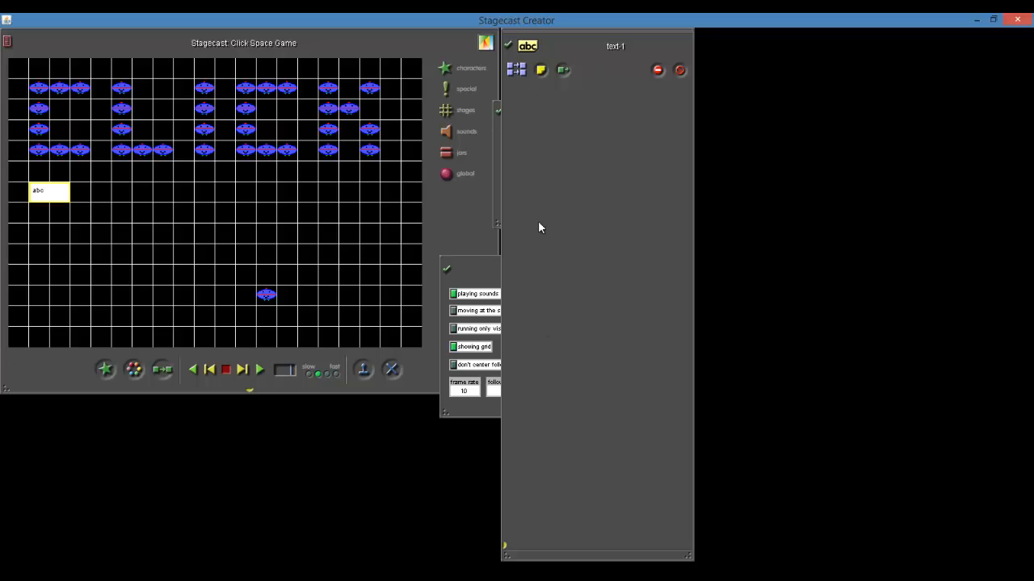
left_click(506, 547)
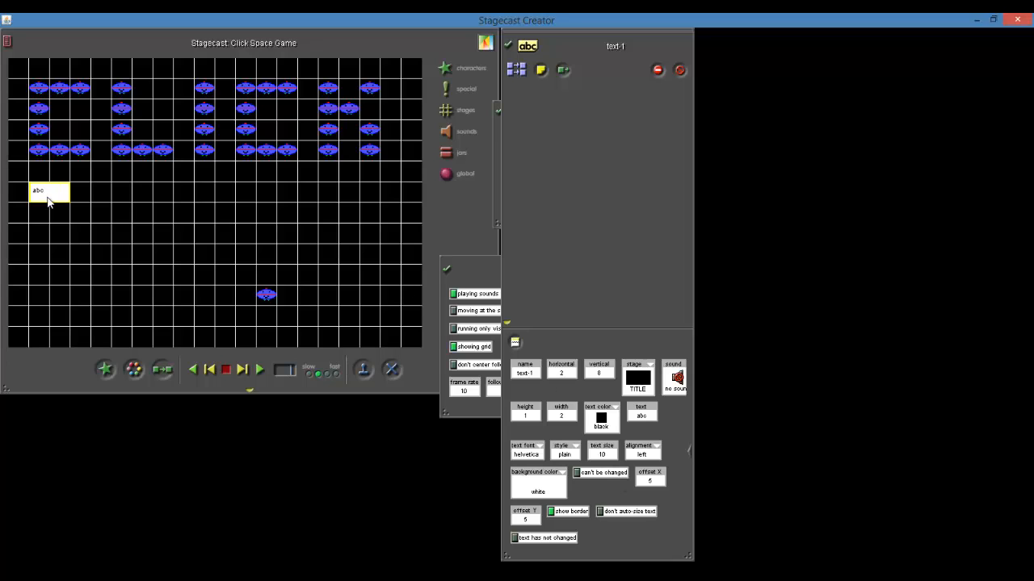
left_click(523, 417)
type("2")
key("Return")
left_click(563, 417)
type("15")
key("Return")
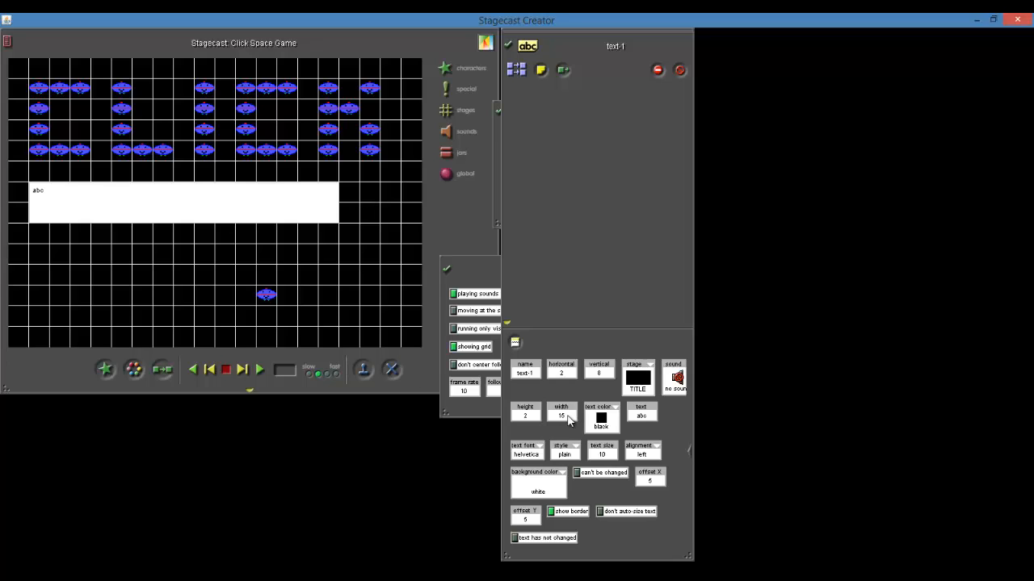
key("Return")
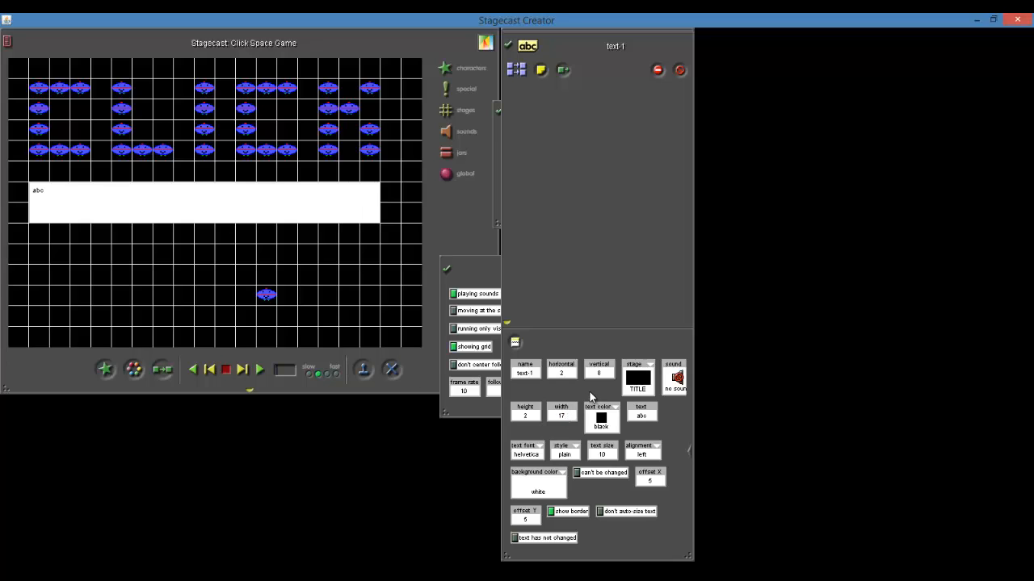
- Replace the text box's placeholder text with SPACE GAME and set its alignment to center
double_click(41, 191)
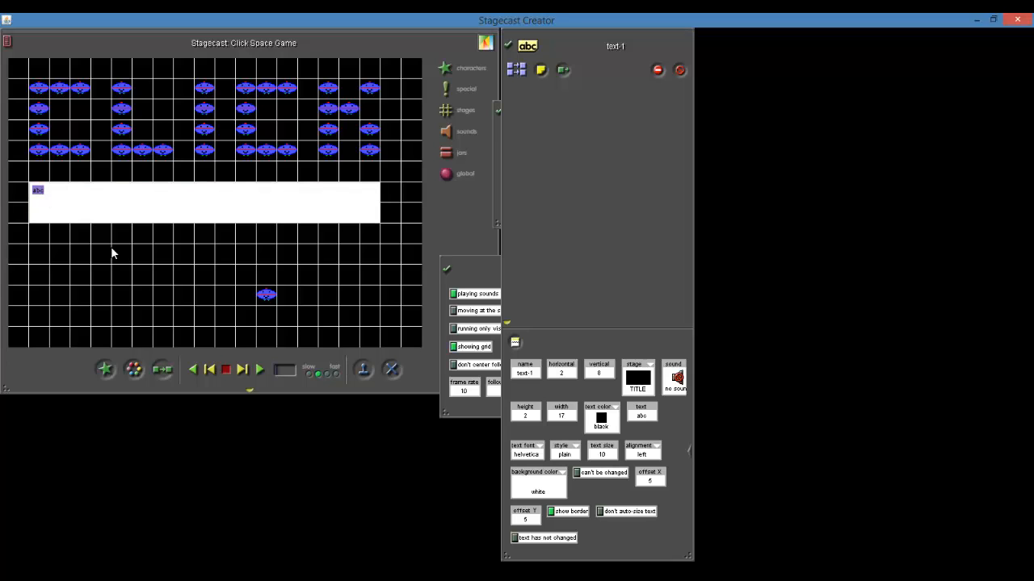
type("SPACE GAME")
left_click(165, 255)
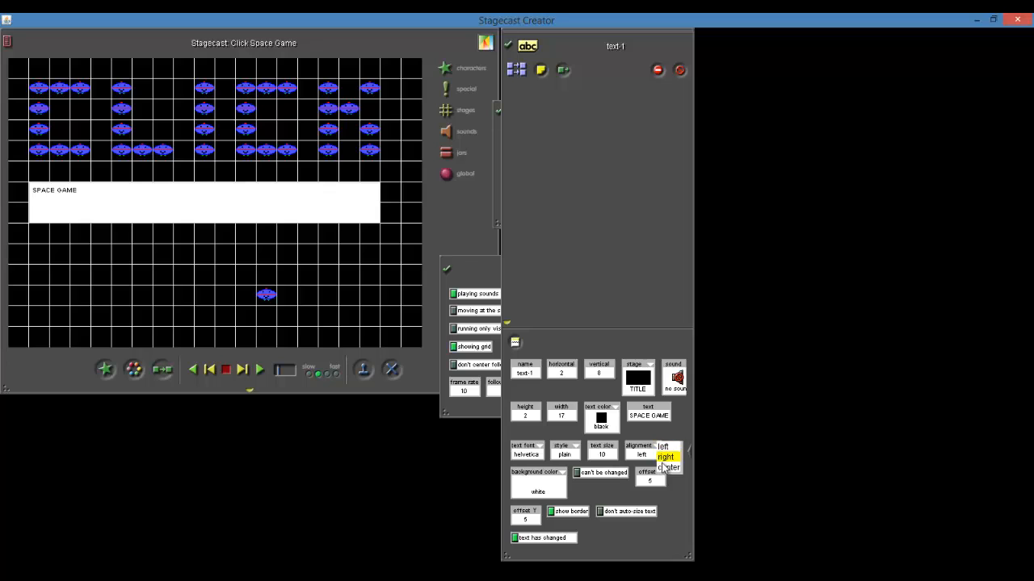
left_click(667, 475)
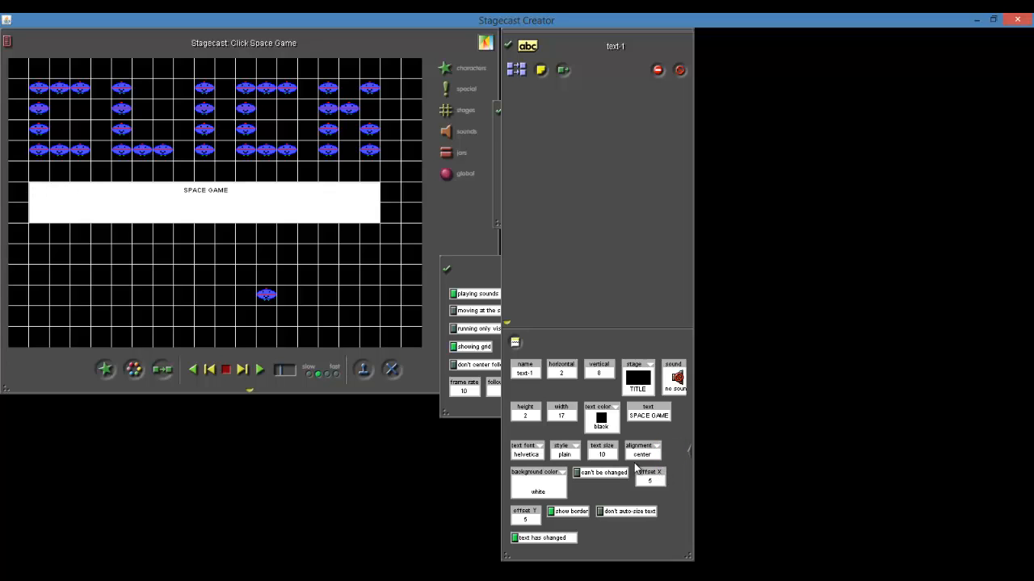
- Enlarge the SPACE GAME text, trying sizes 24 and 32 before settling on 48, and set its style to bold
left_click(608, 455)
type("24")
key("Return")
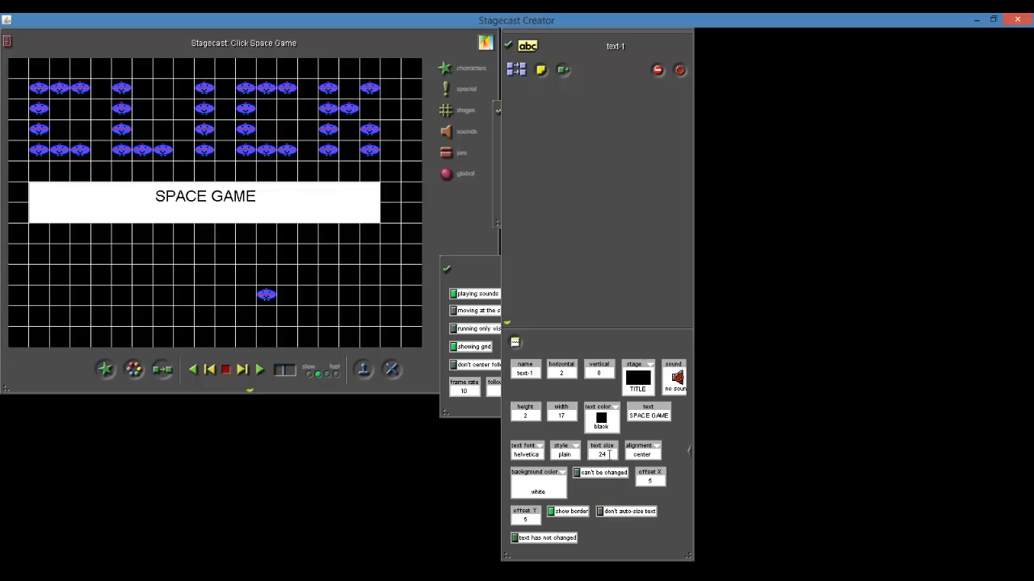
left_click(604, 453)
type("32")
key("Return")
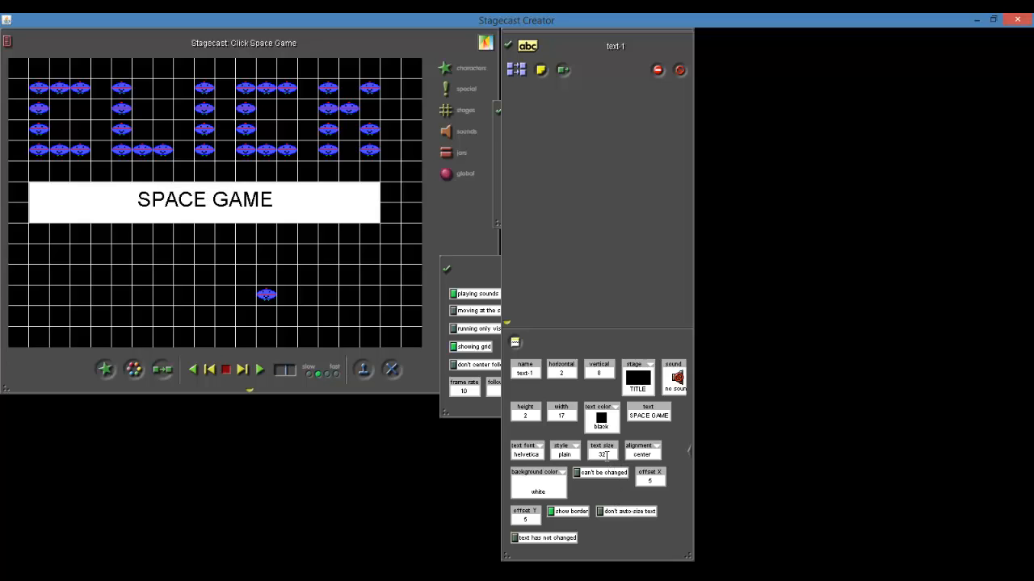
type("48")
key("Return")
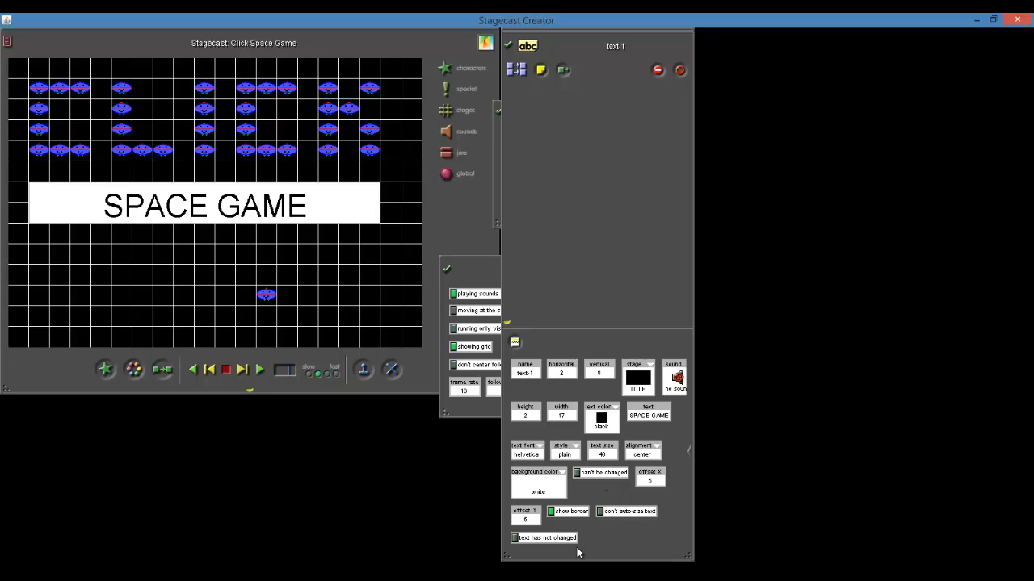
left_click(577, 452)
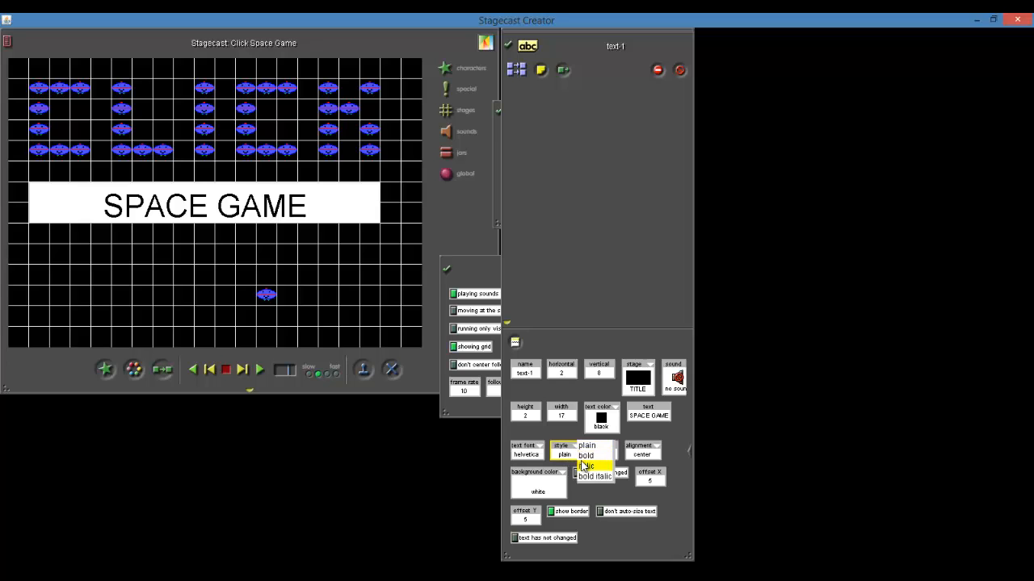
left_click(586, 456)
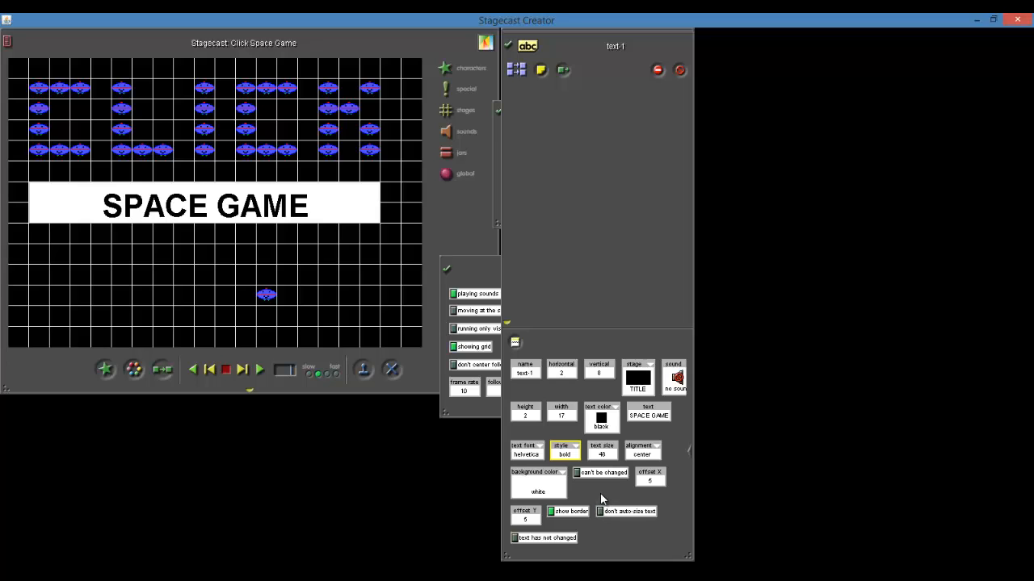
- Try the times roman and courier fonts on the SPACE GAME text and return it to helvetica
left_click(541, 449)
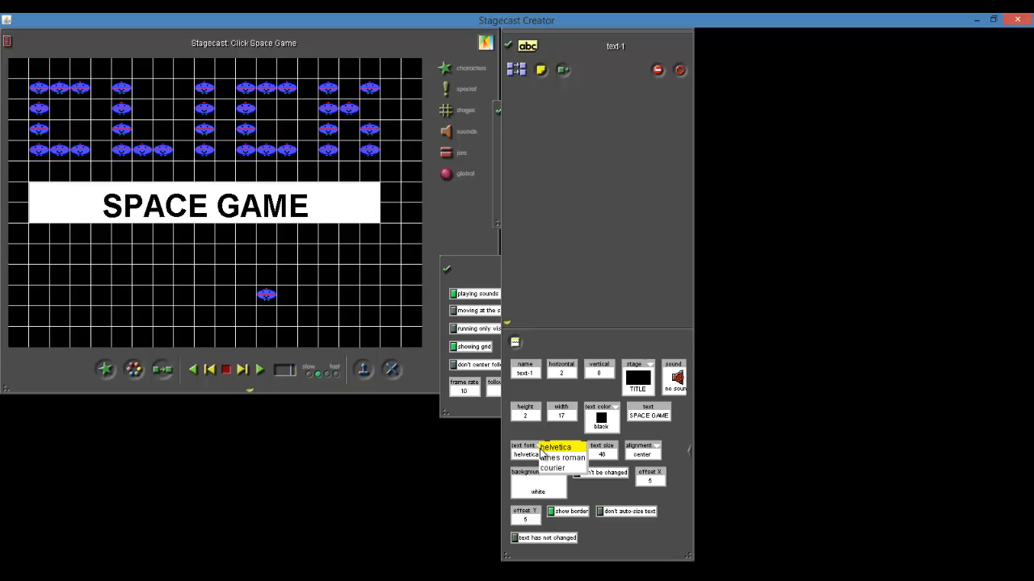
left_click(547, 459)
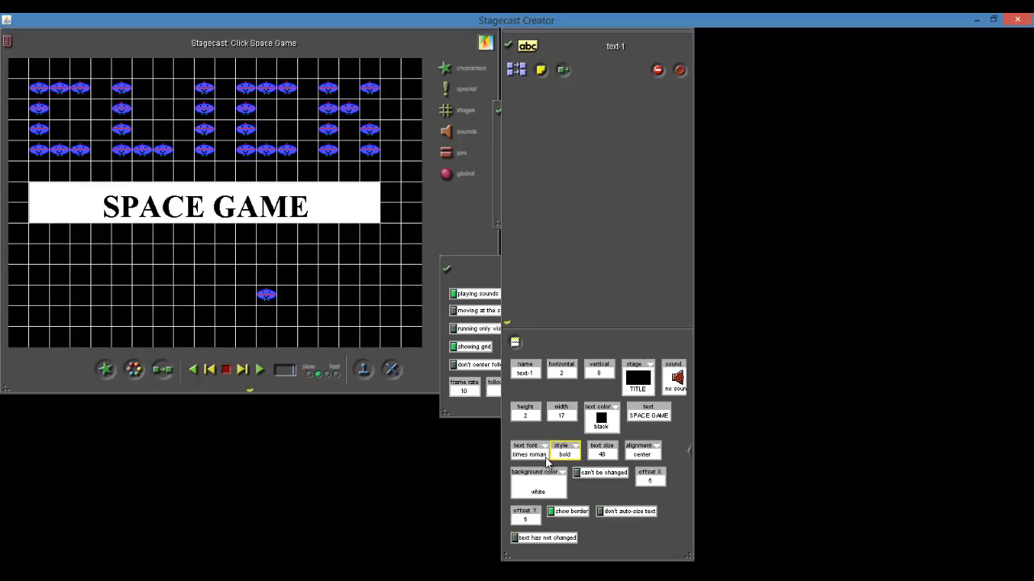
left_click(546, 454)
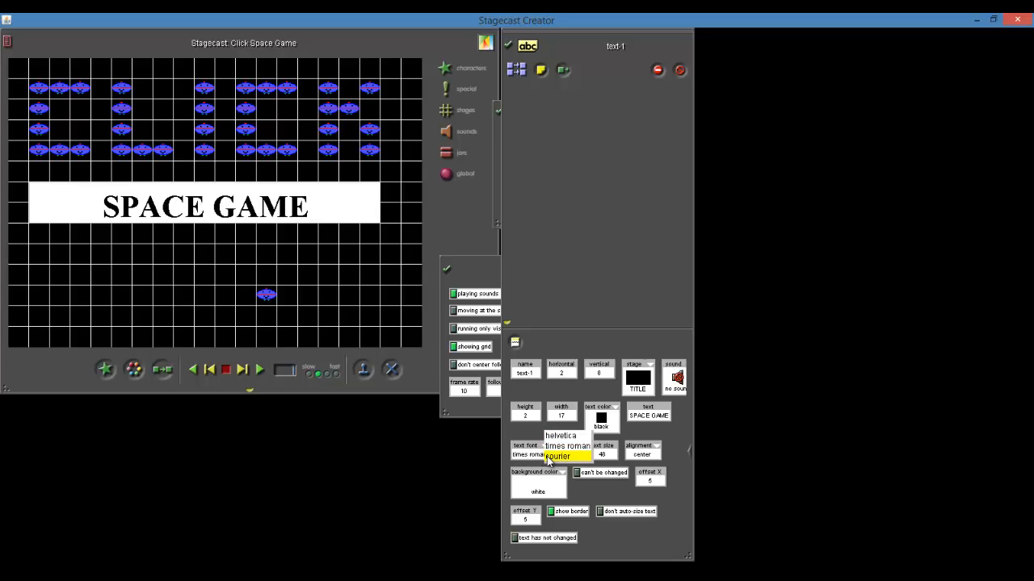
left_click(555, 456)
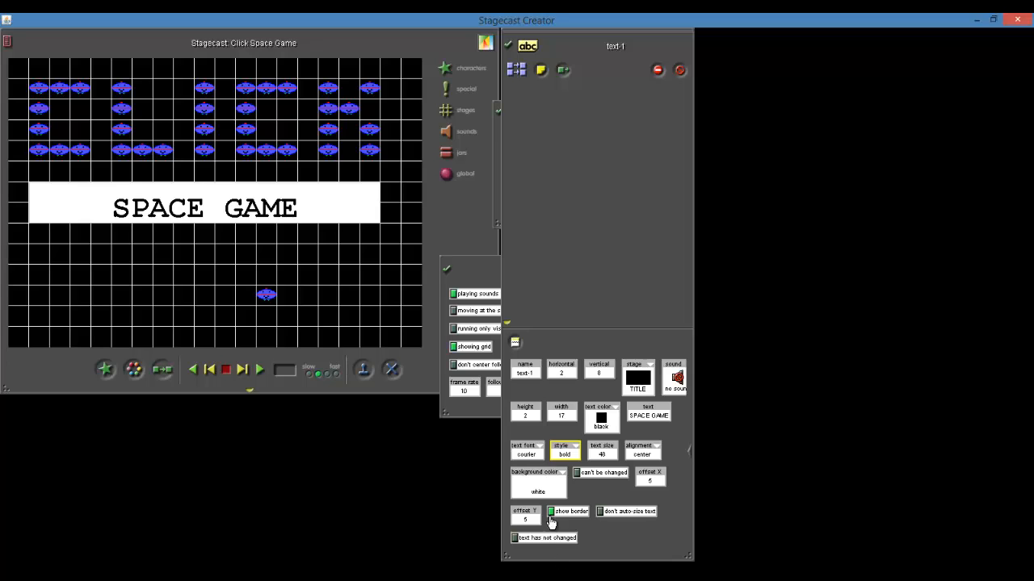
left_click(541, 454)
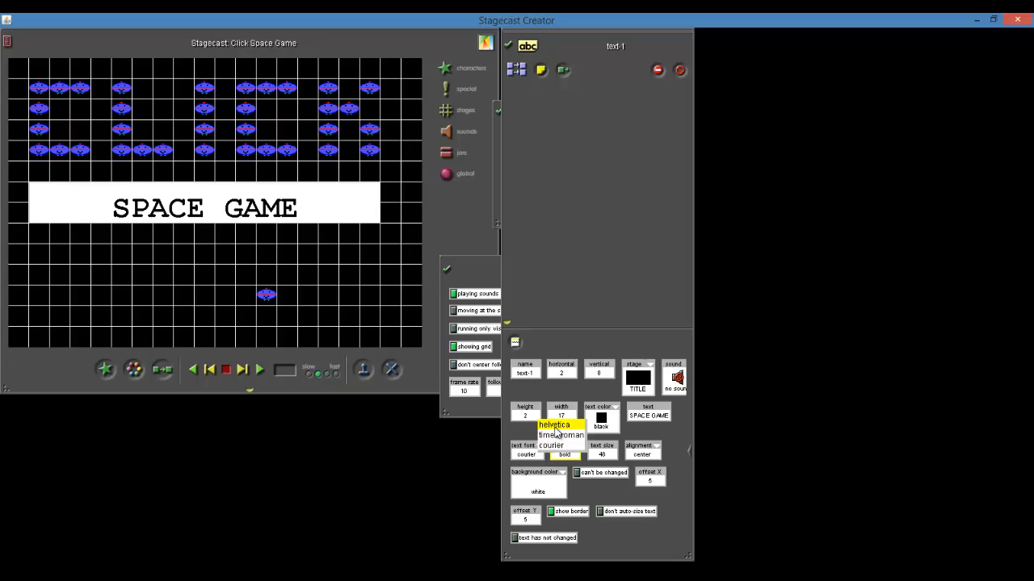
left_click(554, 425)
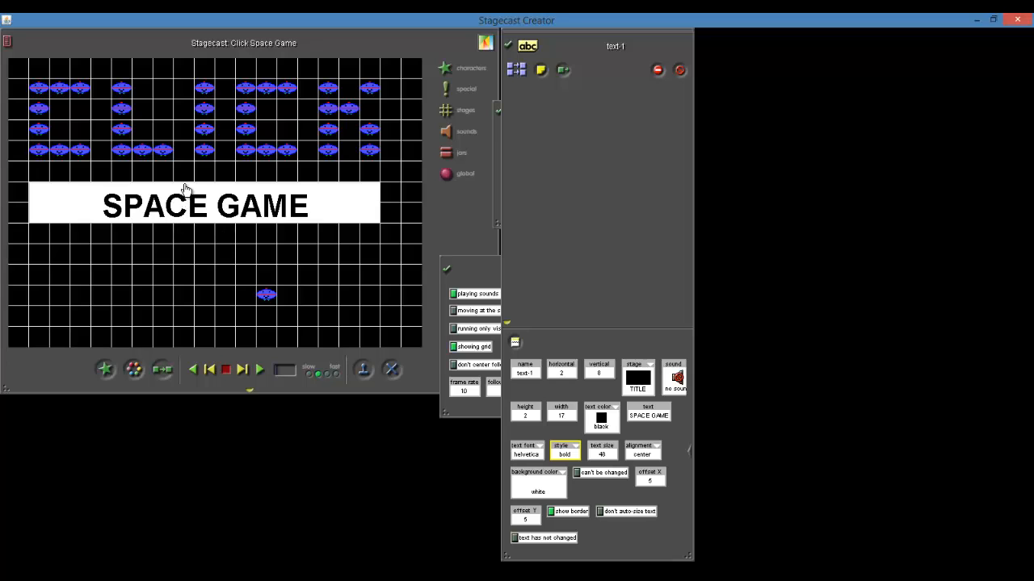
- Move the SPACE GAME text box up one row, directly under the alien word, and set its text color to magenta
left_click_drag(185, 189, 185, 168)
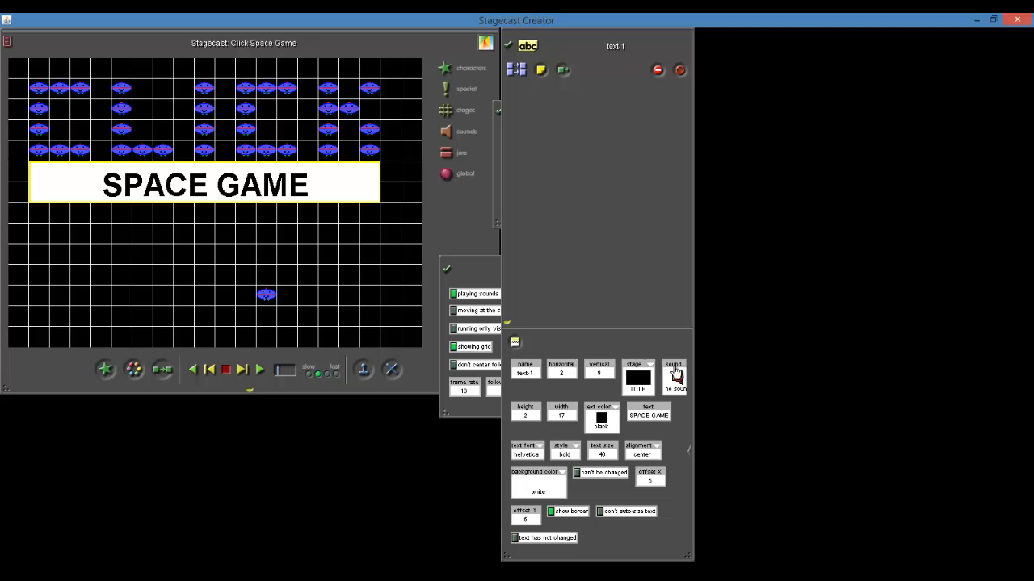
left_click(616, 410)
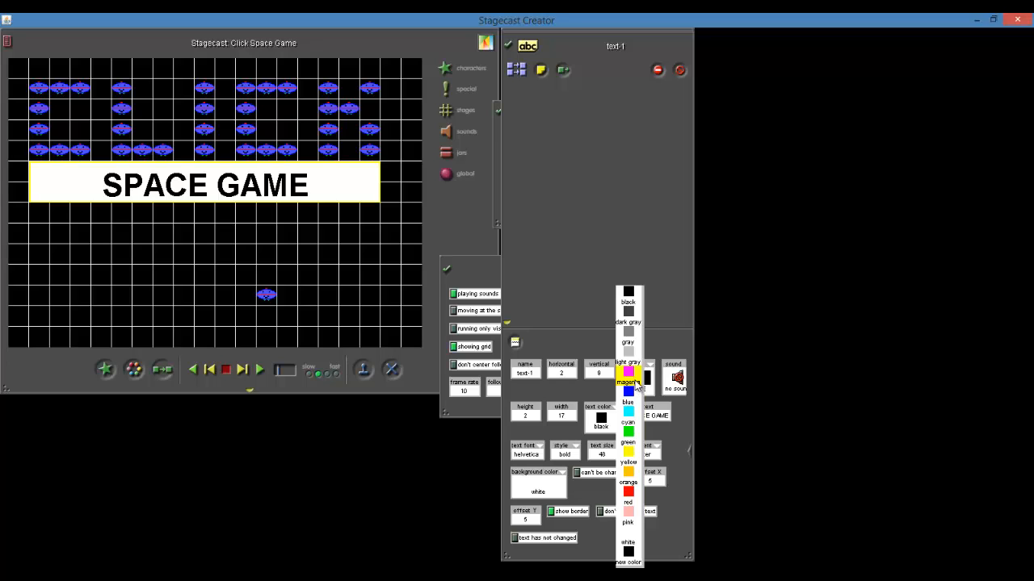
left_click(636, 384)
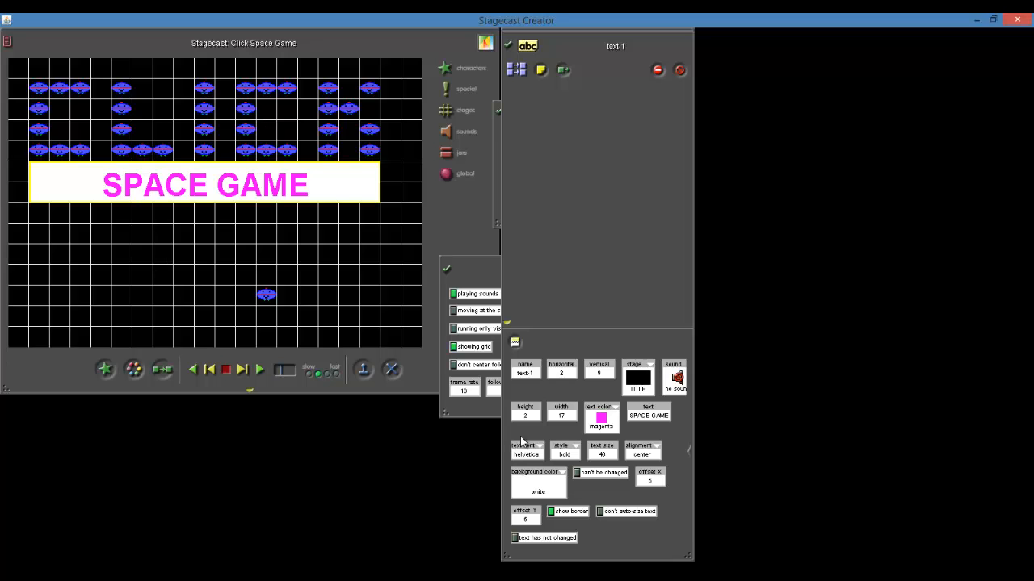
left_click(361, 267)
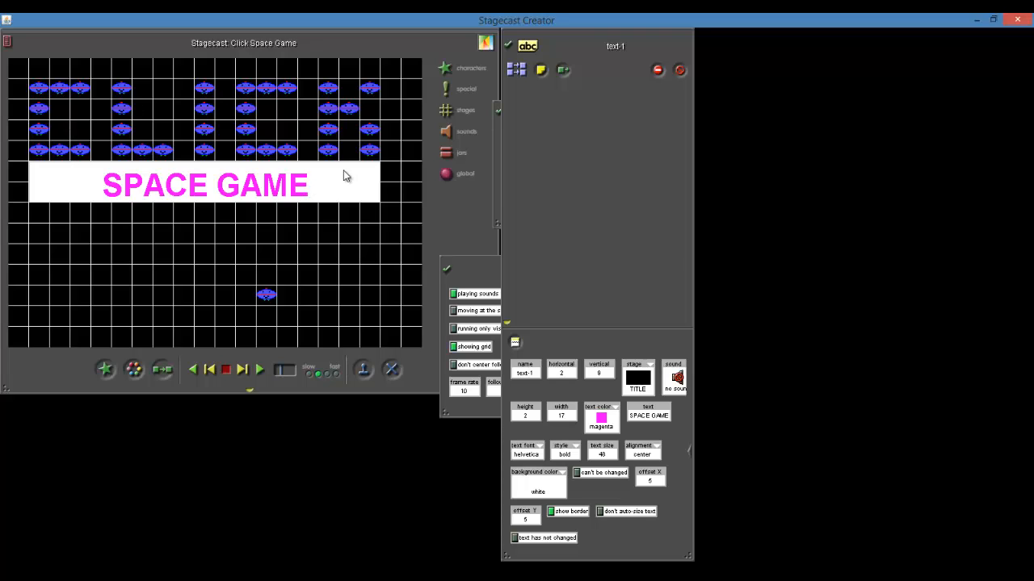
- Try a transparent background on the SPACE GAME text box, and settle on black as its background color
left_click(564, 474)
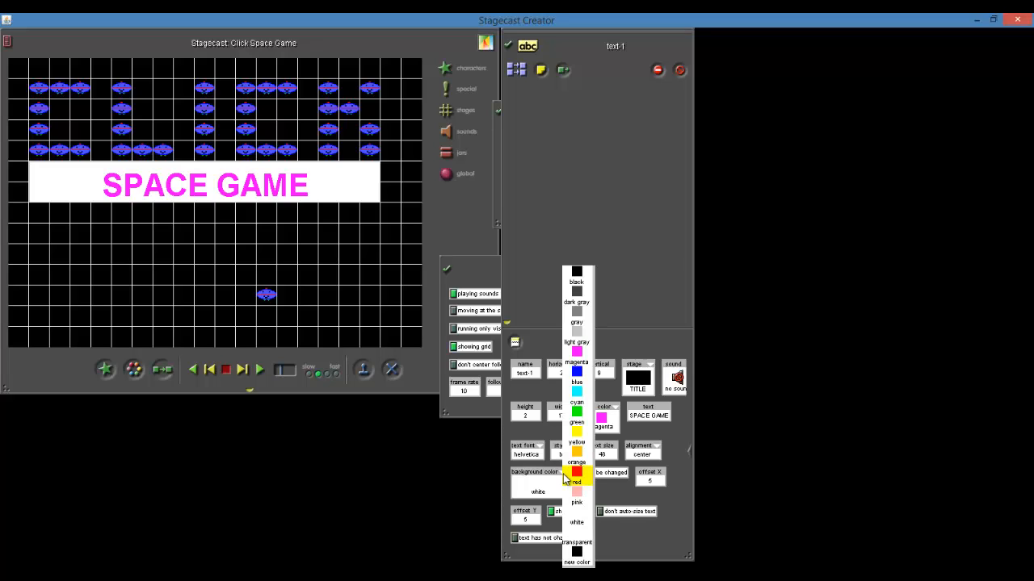
left_click(577, 535)
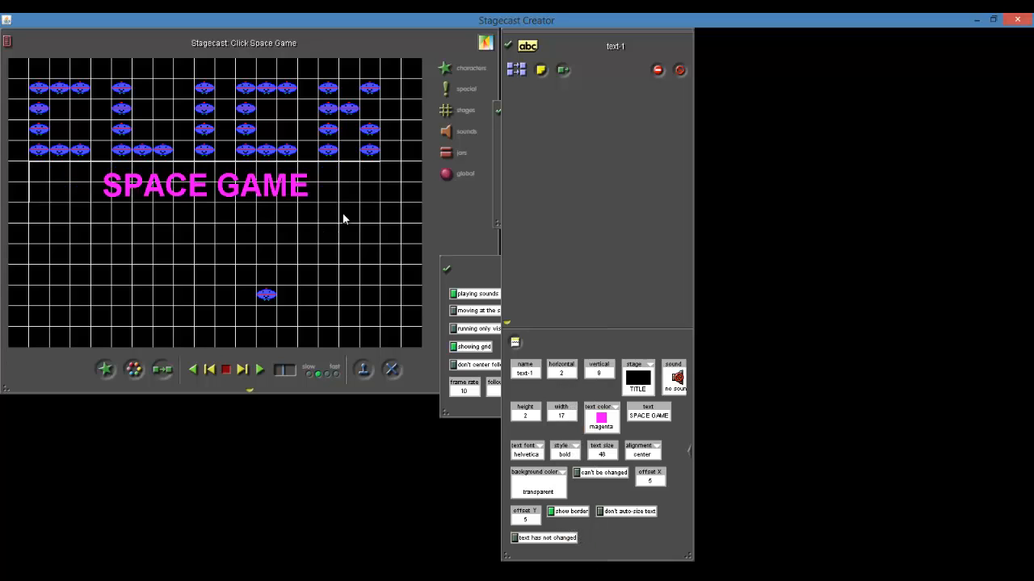
left_click(561, 478)
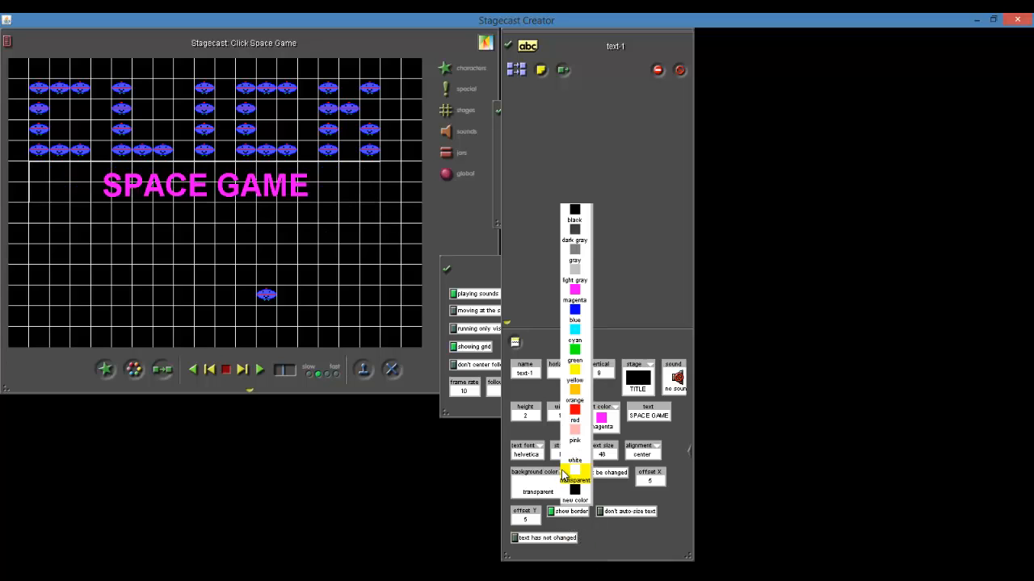
left_click(574, 212)
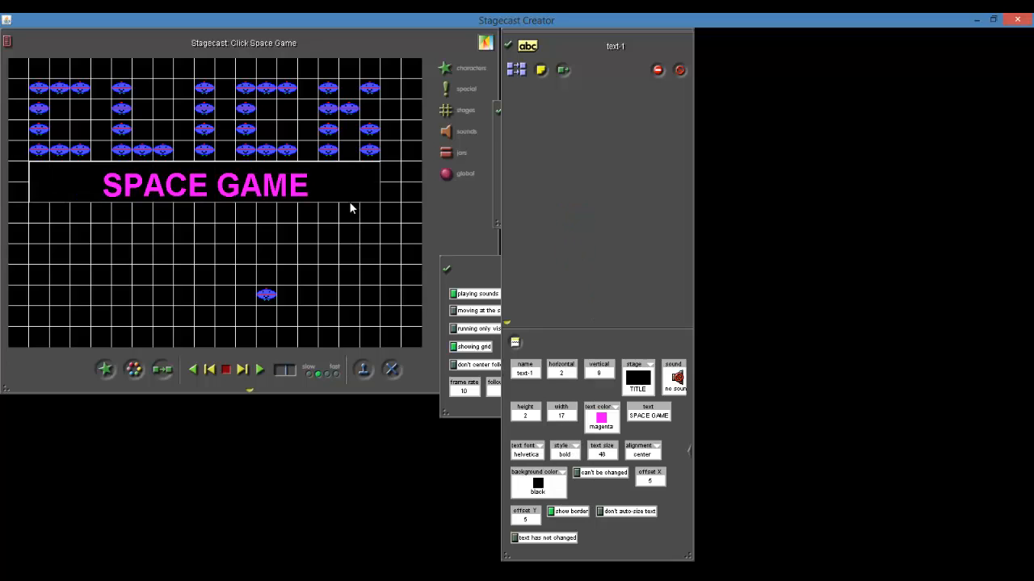
- Hide the stage grid briefly to check the text box's border, and show the grid again
left_click(453, 346)
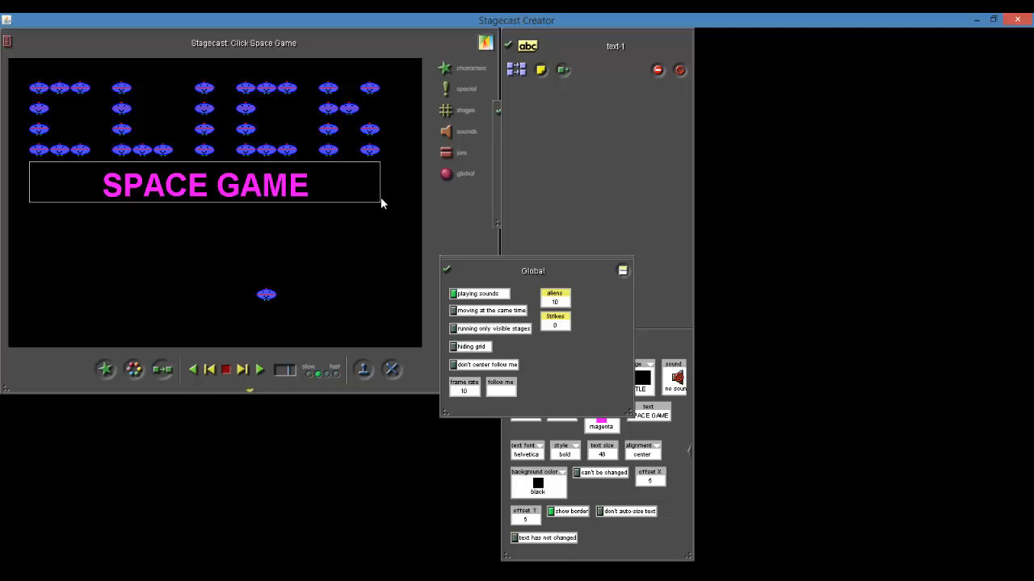
left_click(453, 347)
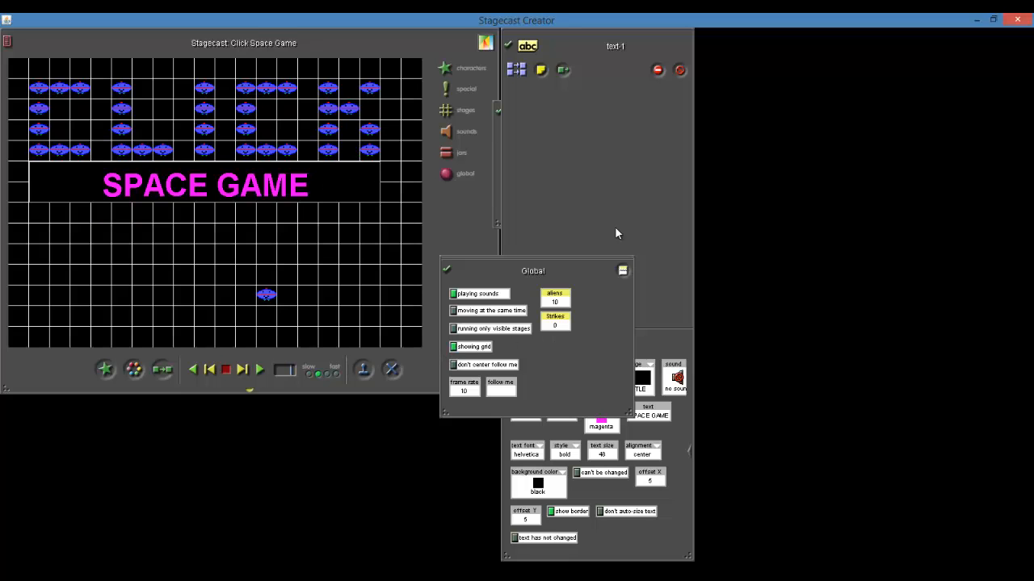
left_click(596, 208)
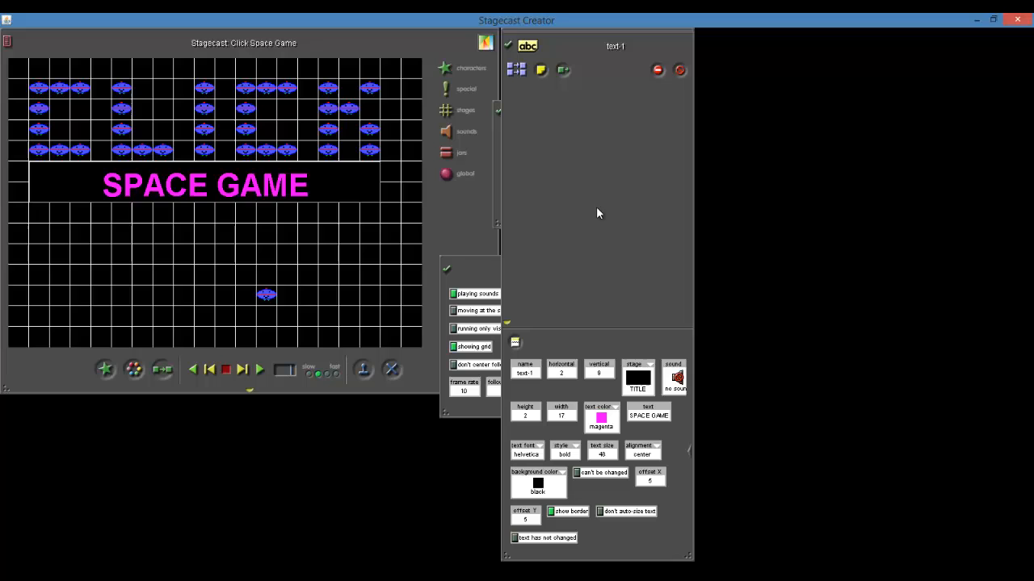
- Hide the SPACE GAME text box's border and turn off the stage grid
left_click(550, 512)
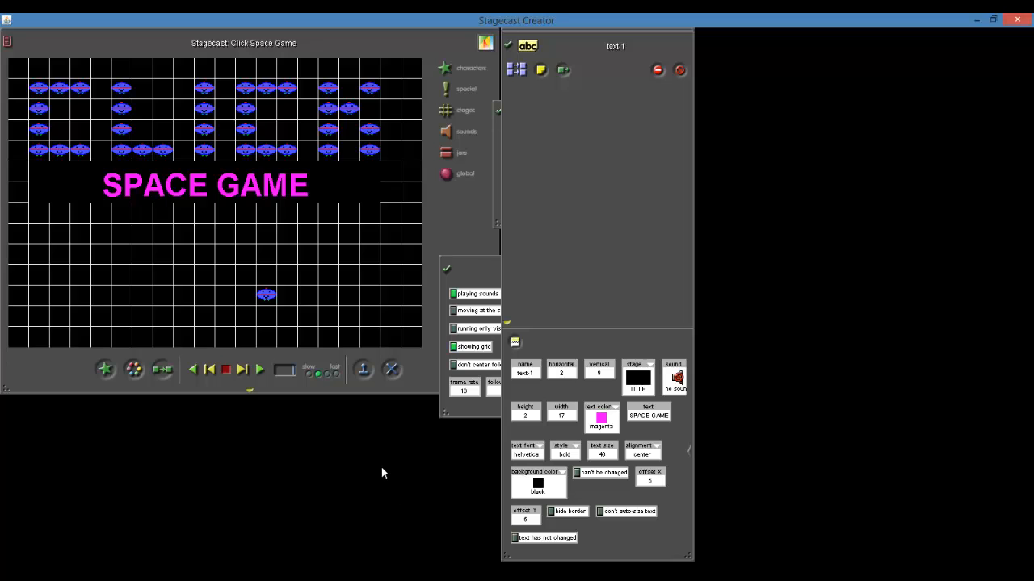
left_click(453, 347)
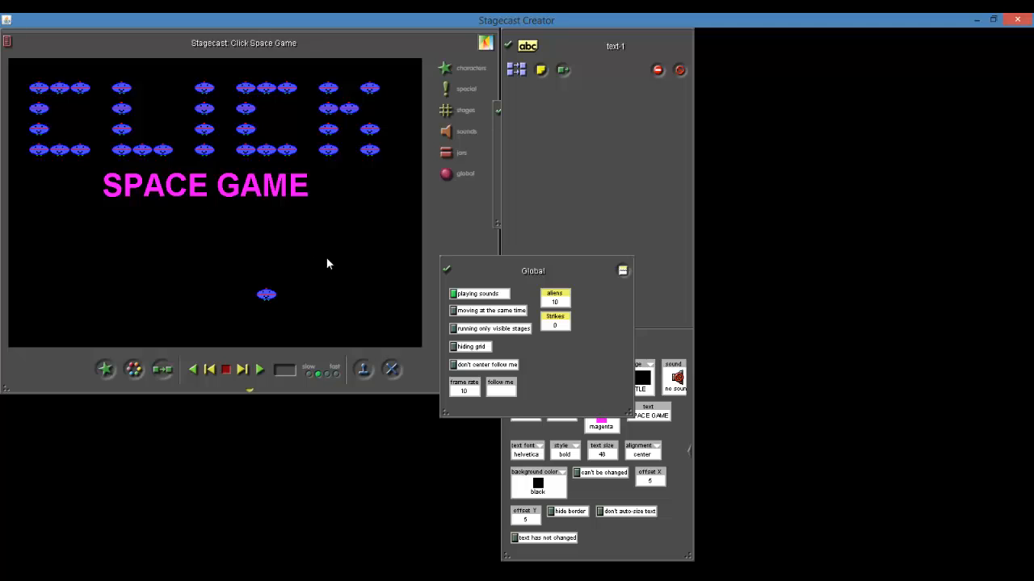
- Place a second special text object directly below the SPACE GAME box, aligned with its left edge, and close the first text object's properties
left_click(462, 90)
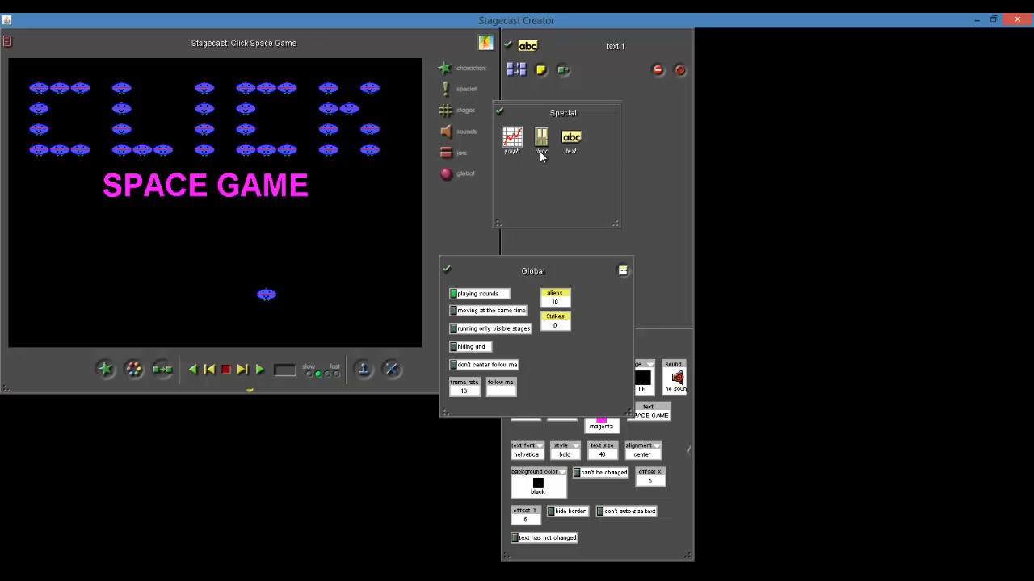
left_click_drag(558, 137, 45, 218)
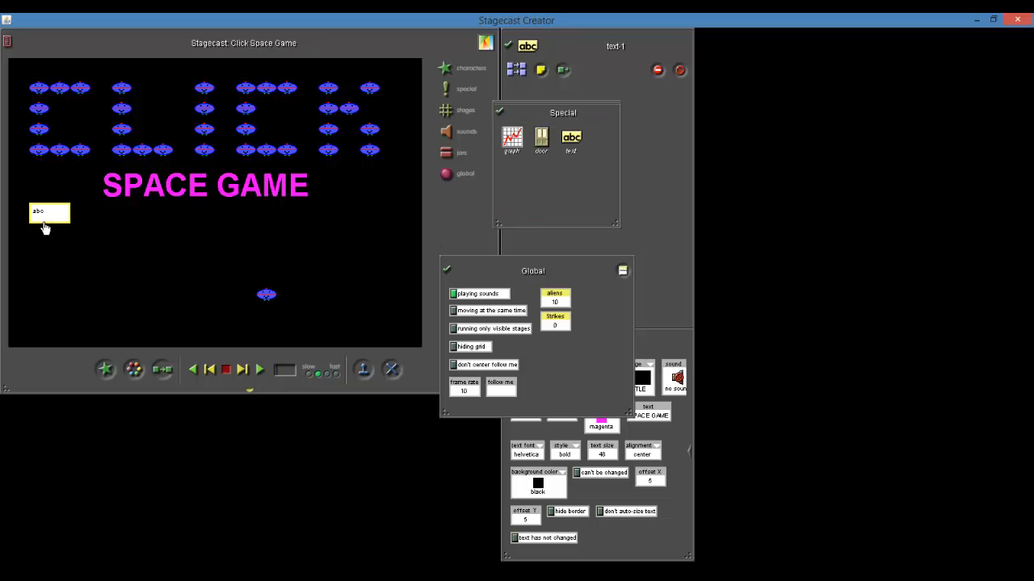
left_click(510, 43)
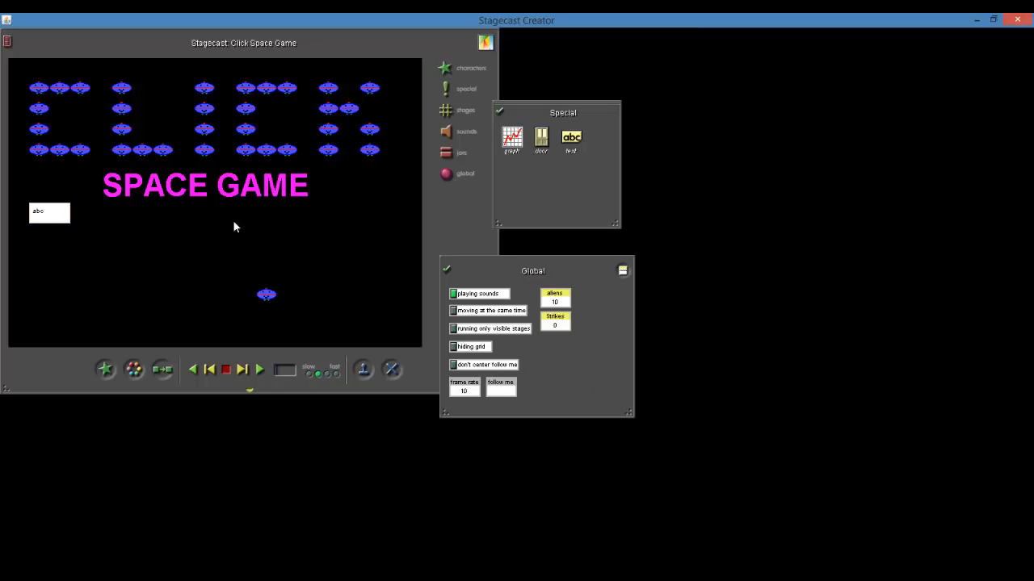
- Show the second text object's properties and set its height to 3 and its width to 17
double_click(47, 229)
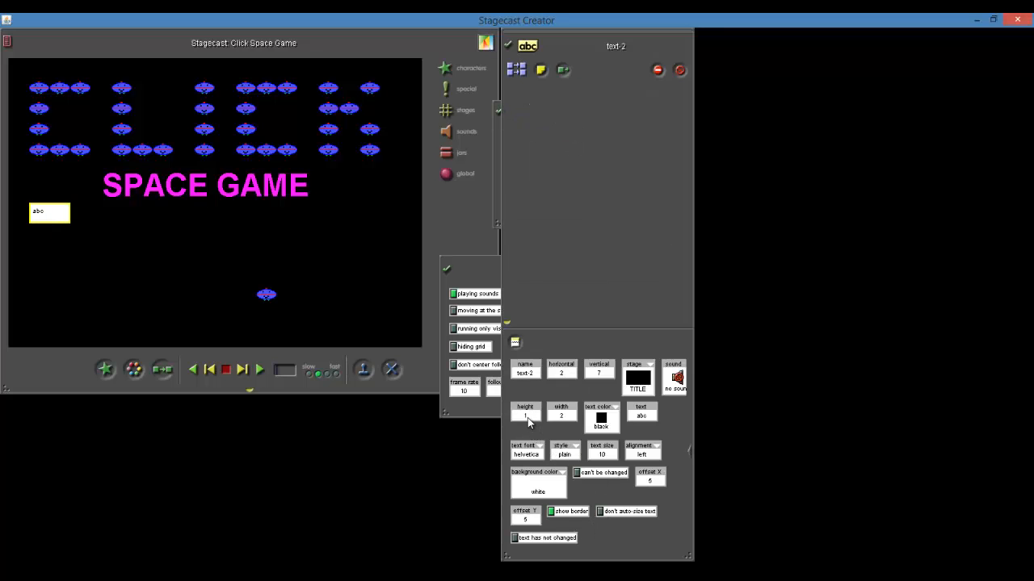
double_click(526, 416)
type("3")
double_click(569, 417)
type("17")
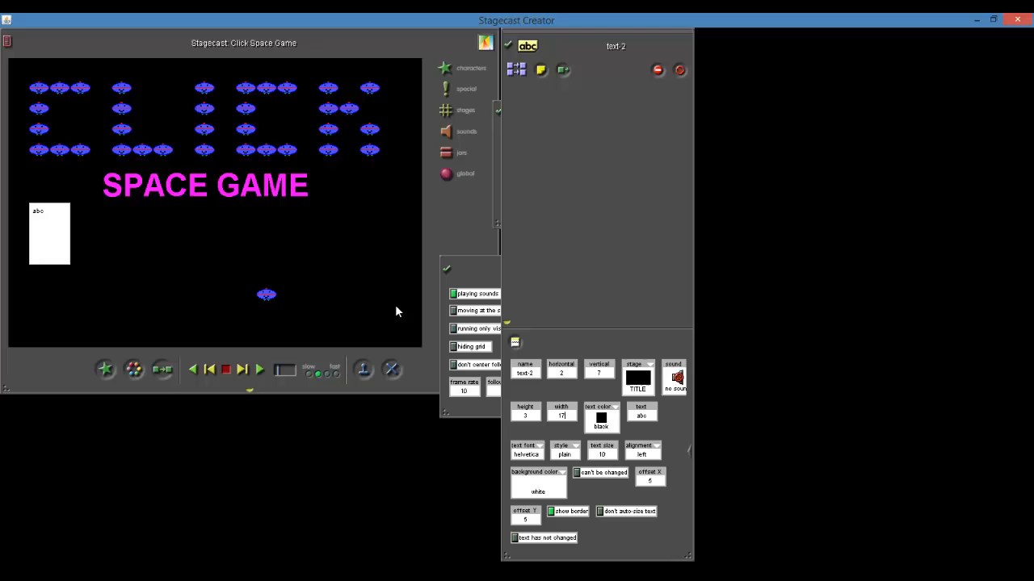
key("Return")
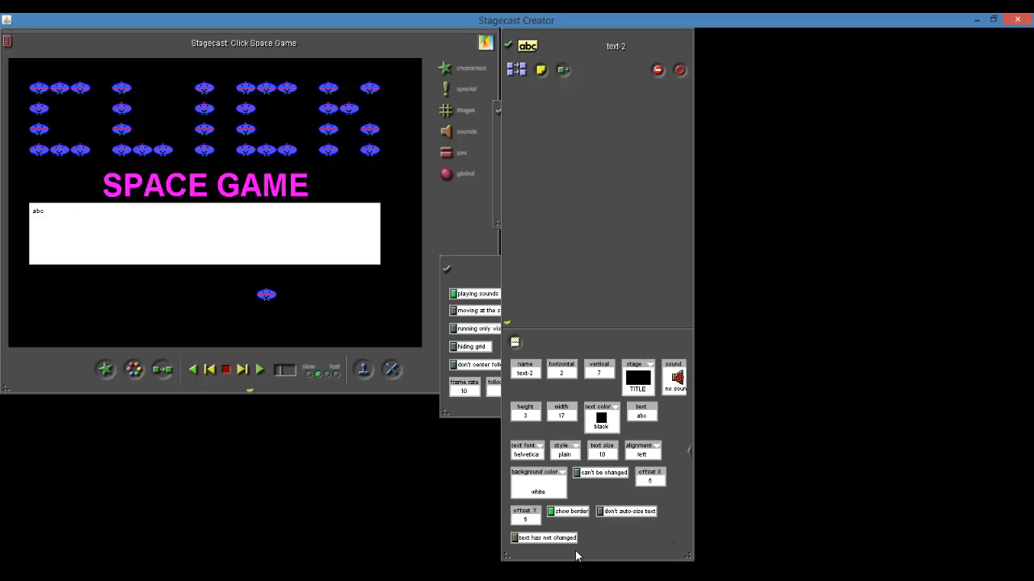
- Center-align the second text box and replace its text with "Our region of space is being invaded by a hoarde of 20 alien ships."
left_click(658, 449)
left_click(668, 466)
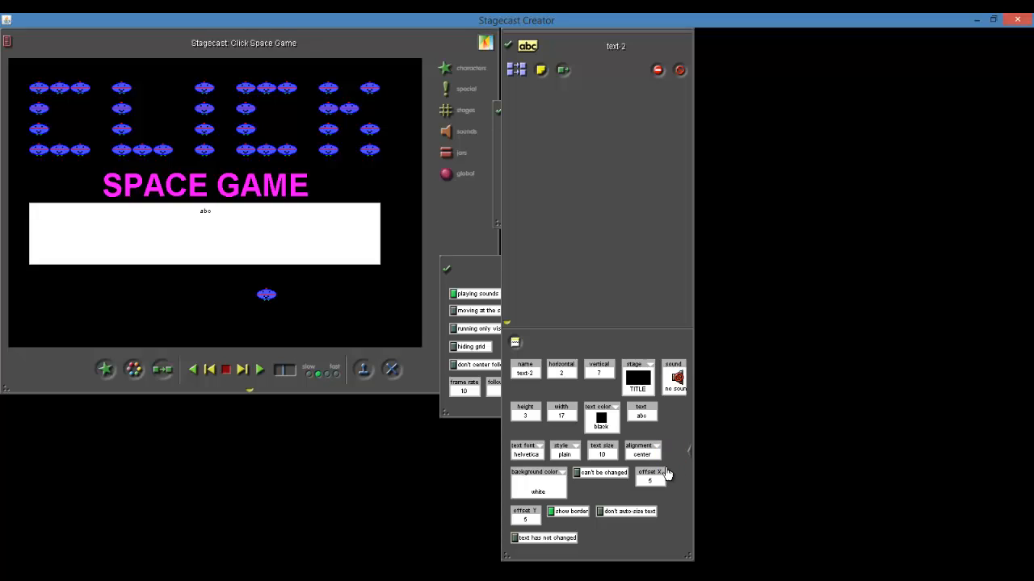
left_click(205, 213)
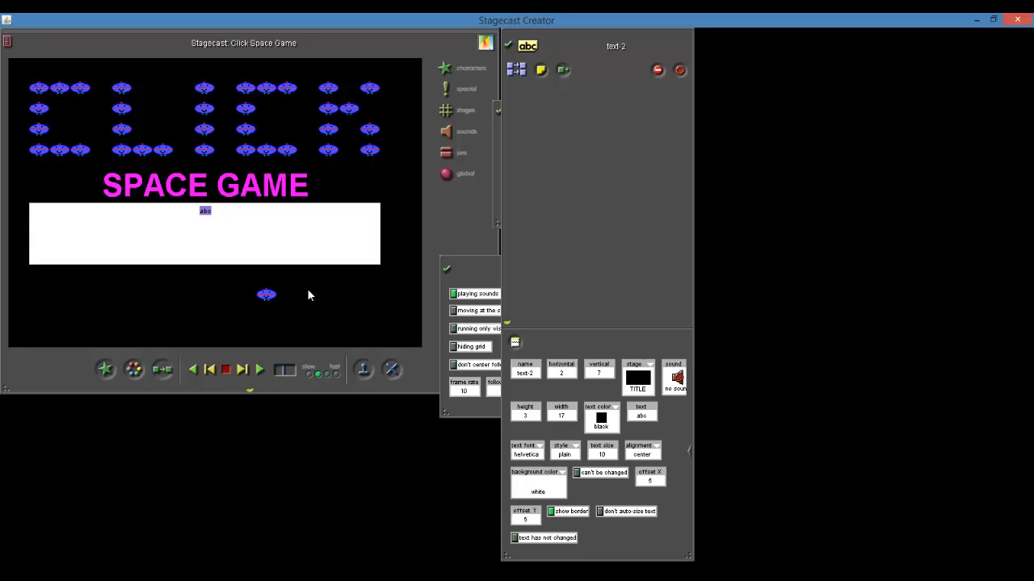
type("Our region of space is being invaded by a hoarde of 20 alien s")
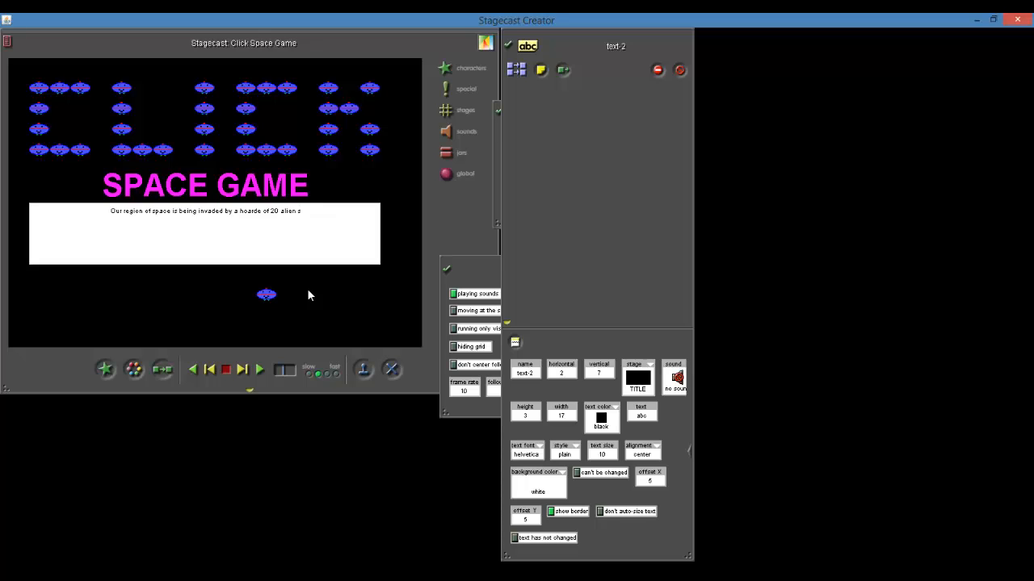
type("hips.")
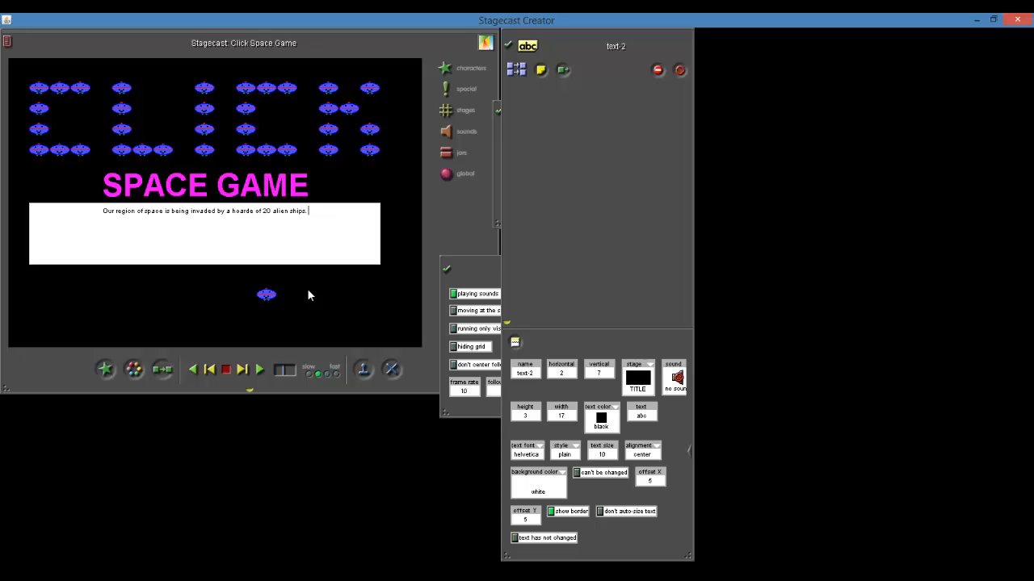
- Continue the story text with "You are our only saviour! Can you click each alien to rid it from our sector of space"
type(" You arfe")
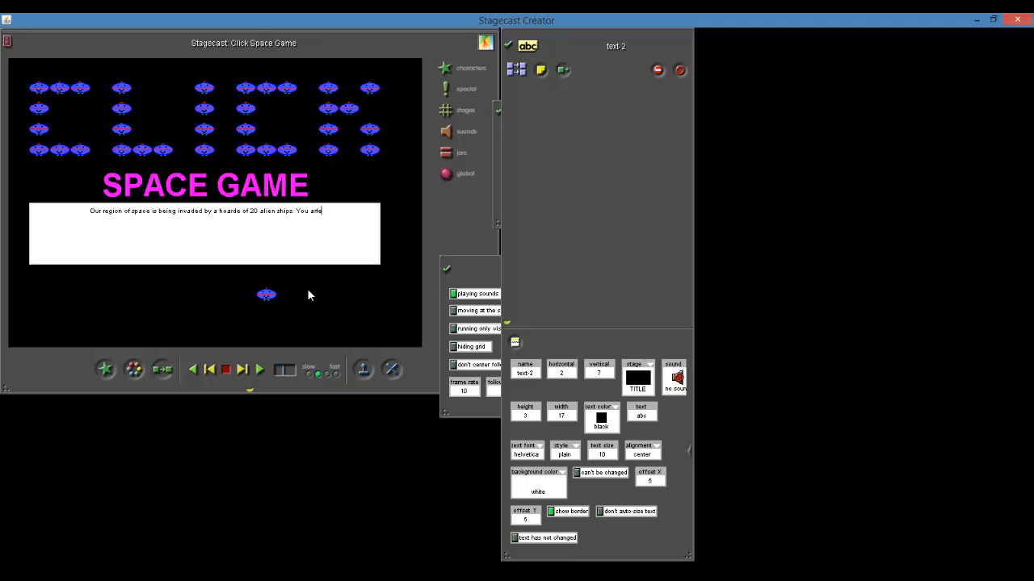
type(" our")
key("BackSpace")
key("BackSpace")
key("BackSpace")
key("BackSpace")
key("BackSpace")
key("BackSpace")
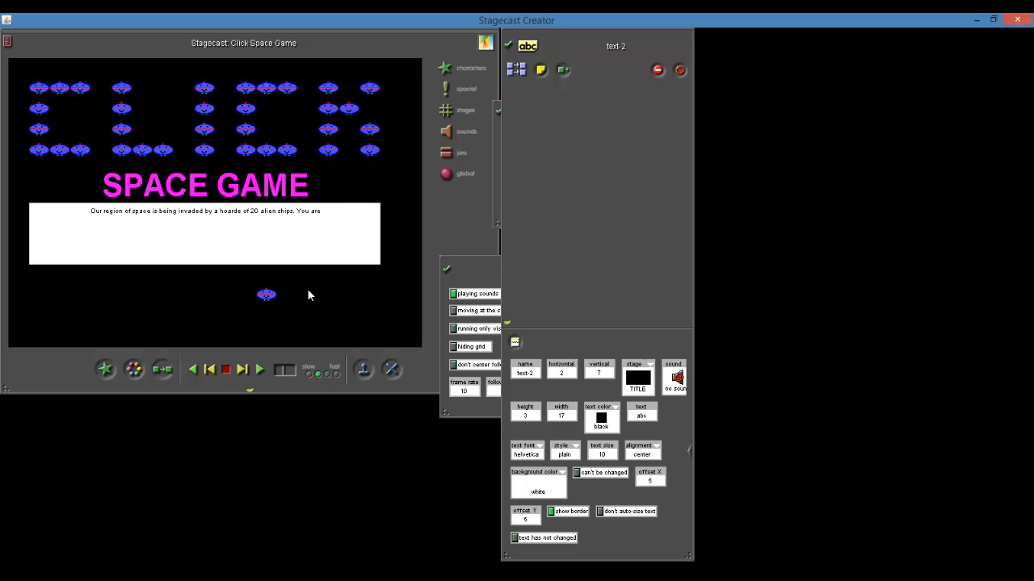
type("e our o")
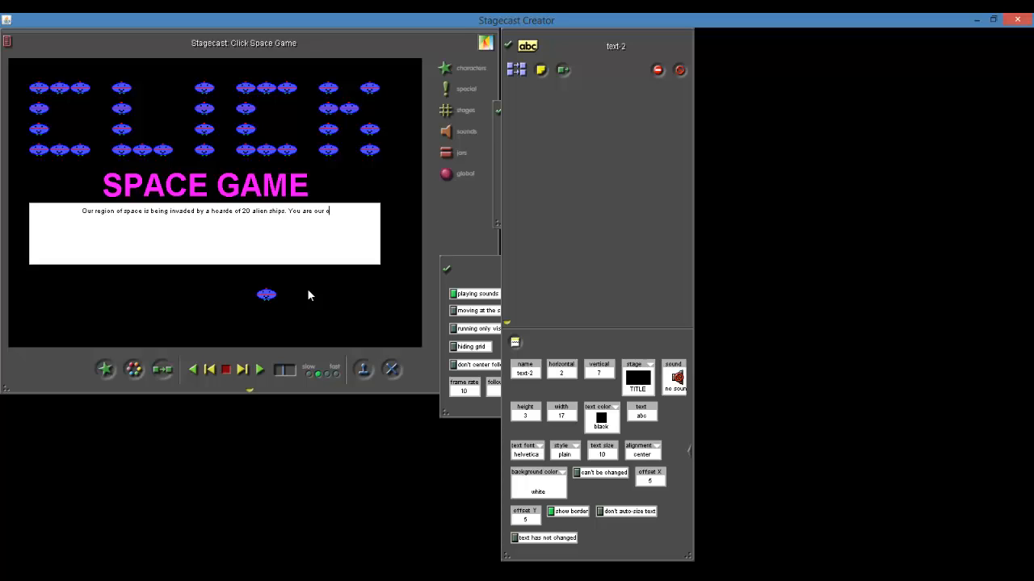
type("nly savio")
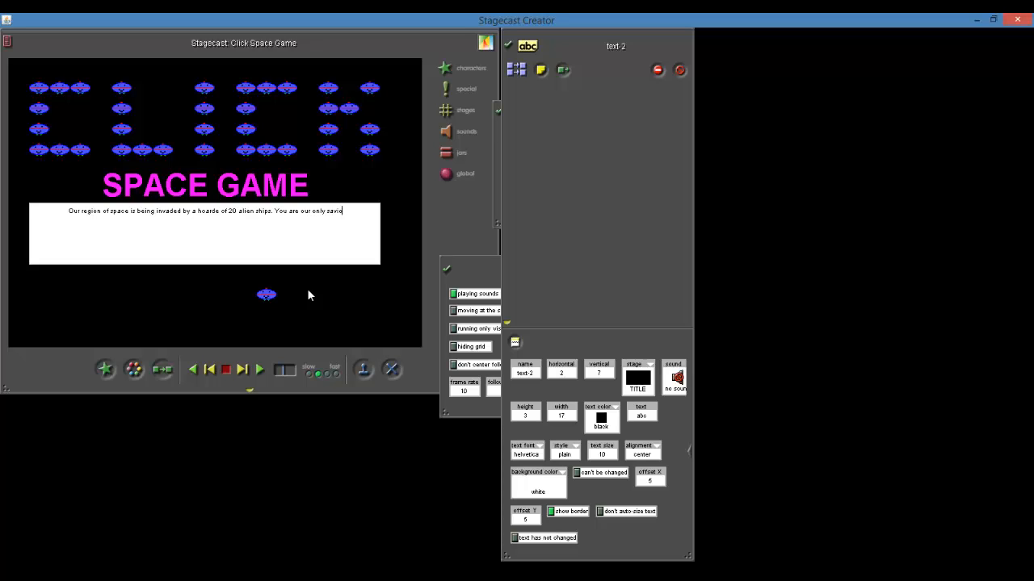
type("ur")
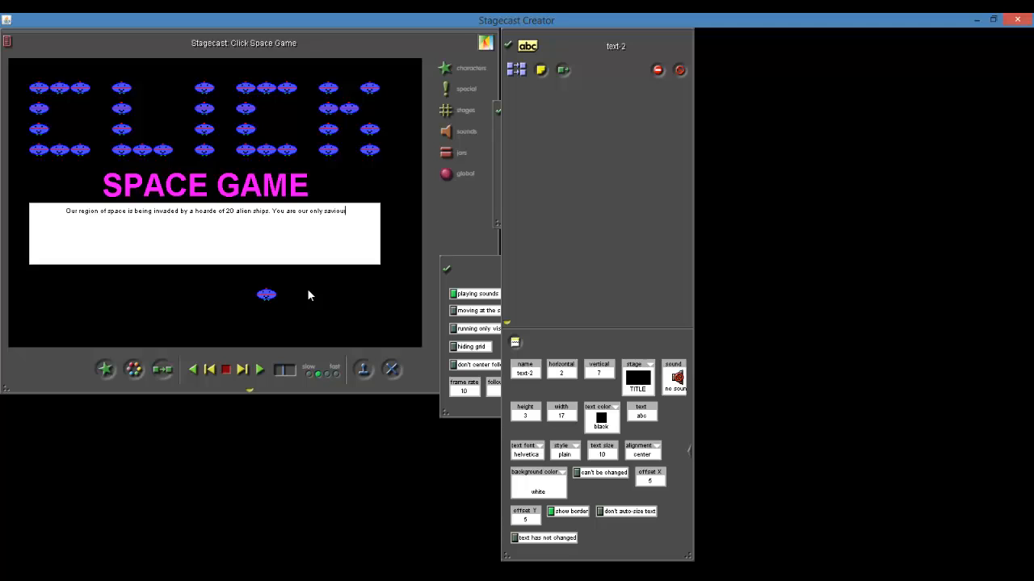
type("! C")
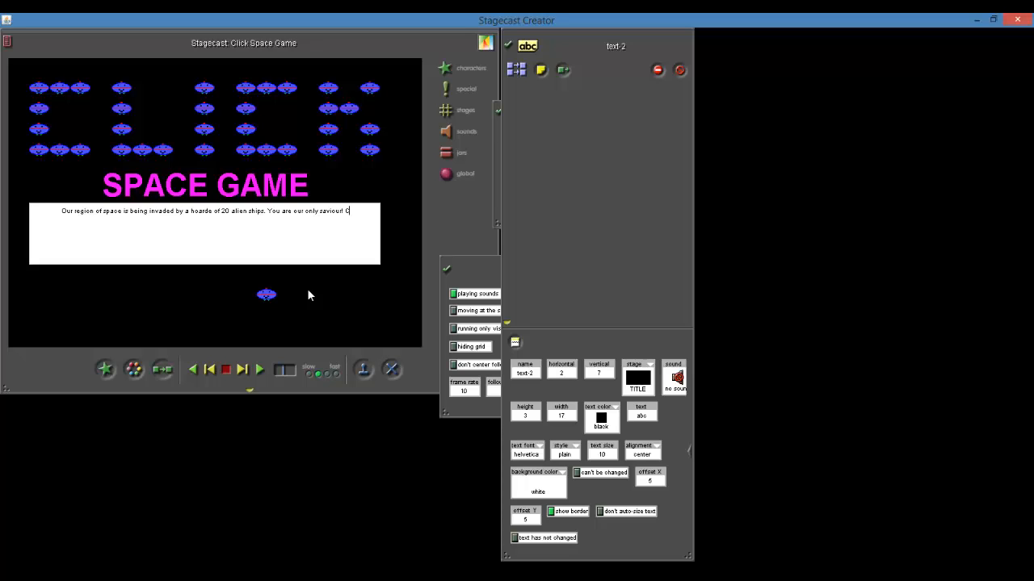
type("an you ol")
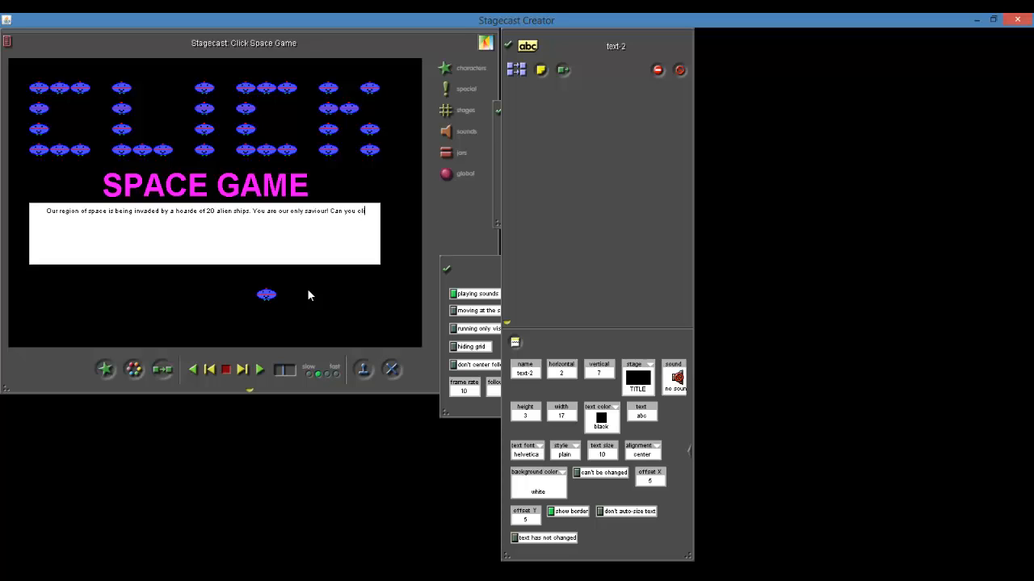
type("ick each")
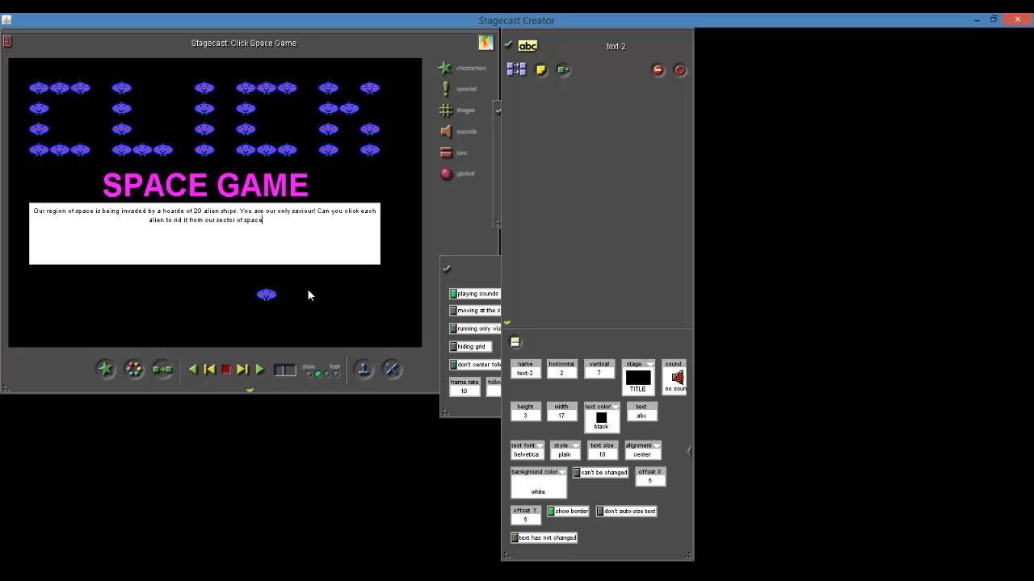
- Add the warning "Be careful, though, because there's a lot of other spaceborn entities flying around." to the story text
type("e ca")
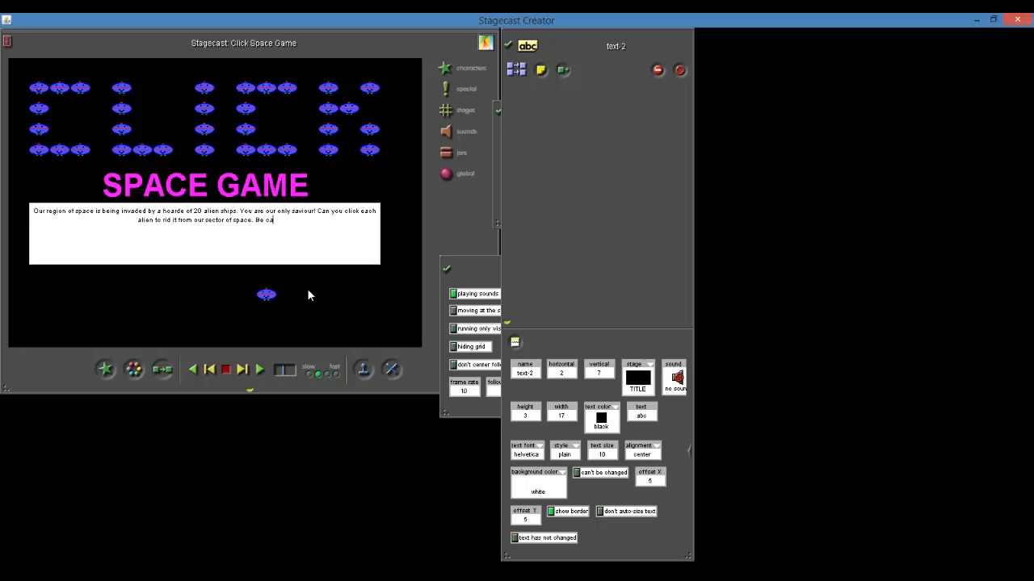
type("refully")
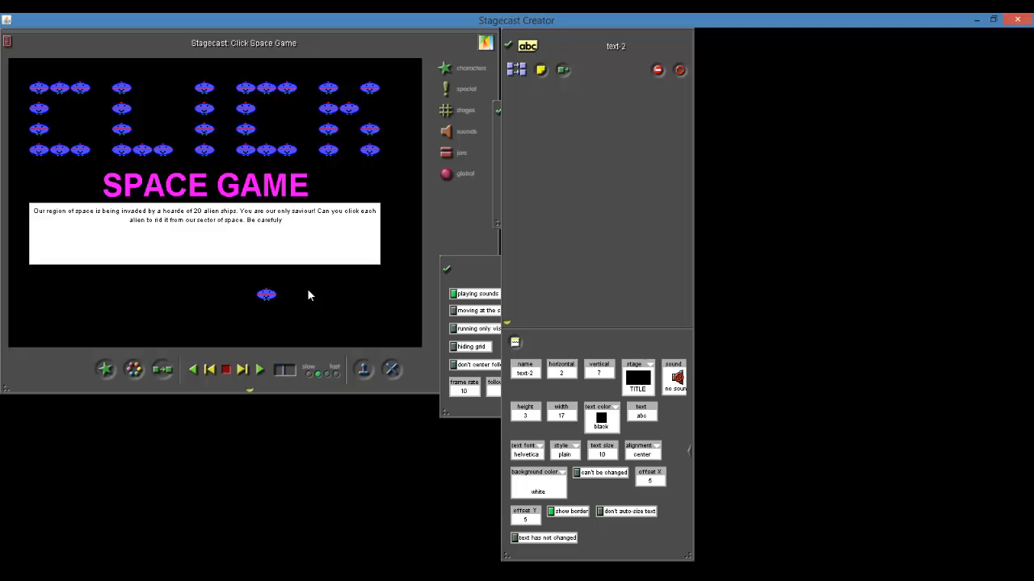
key("BackSpace")
key("BackSpace")
type(", thou")
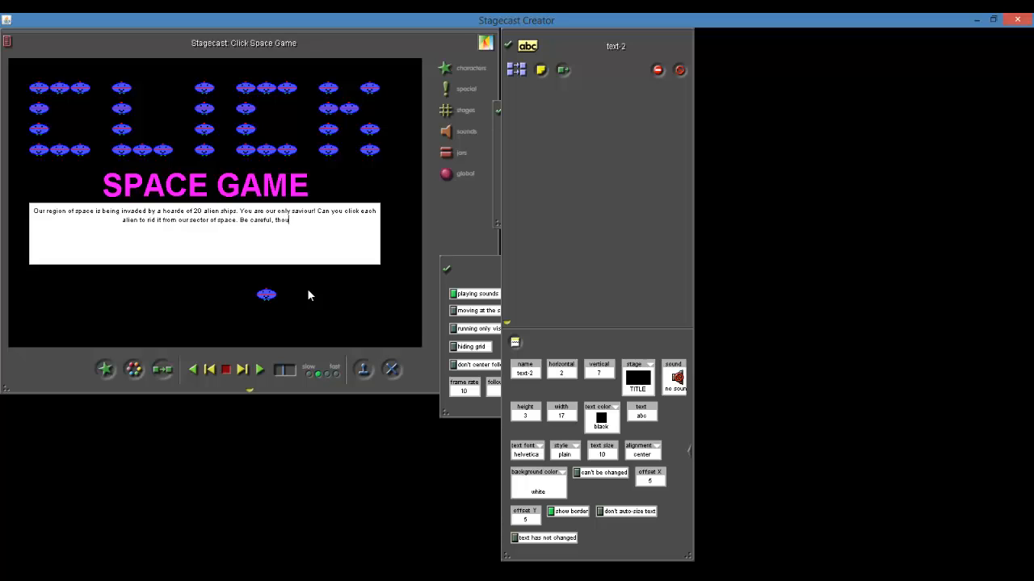
type("gh, bec")
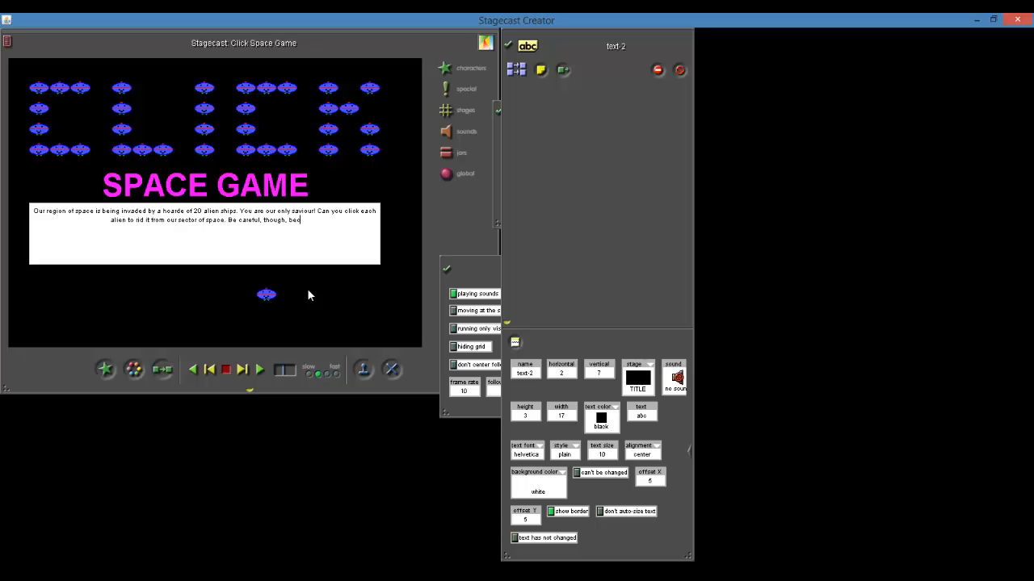
type("ause there")
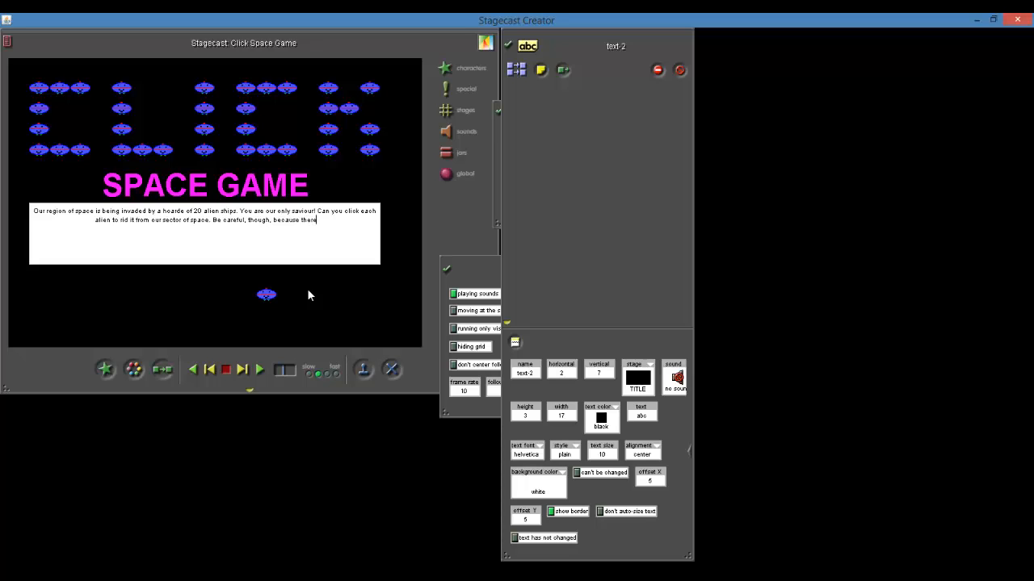
type("'s a l")
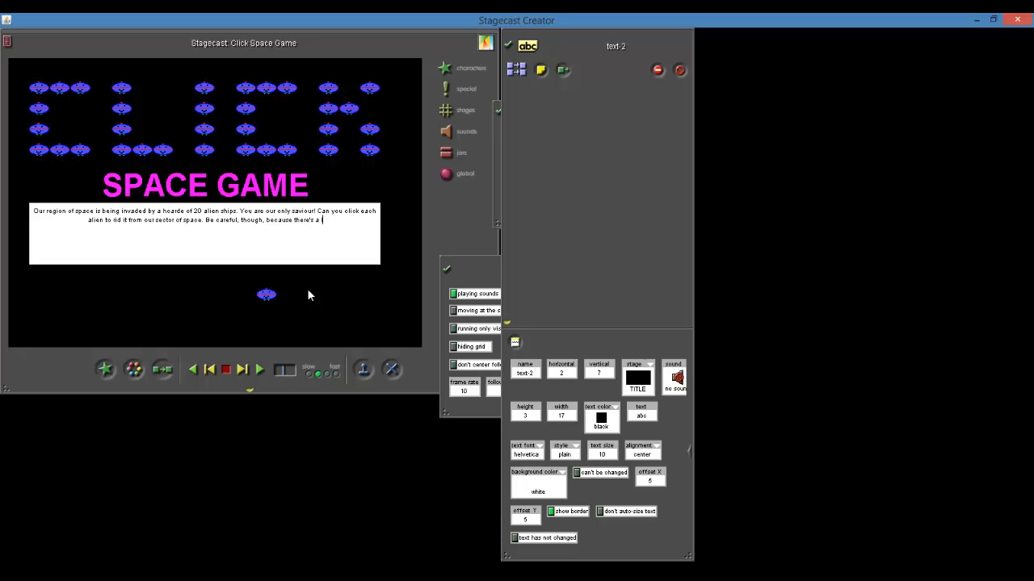
type("ot of other")
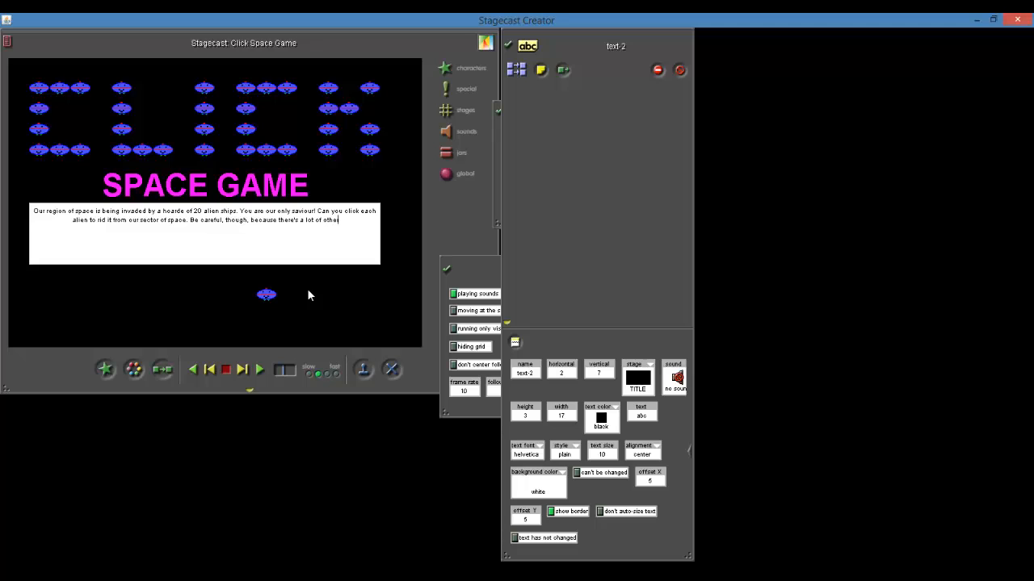
type(" space")
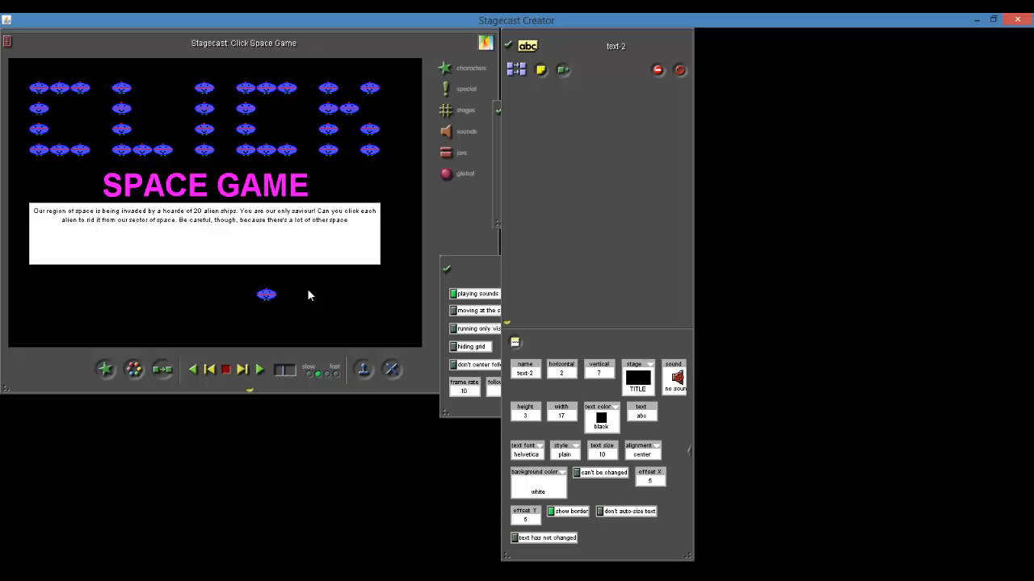
type(" de")
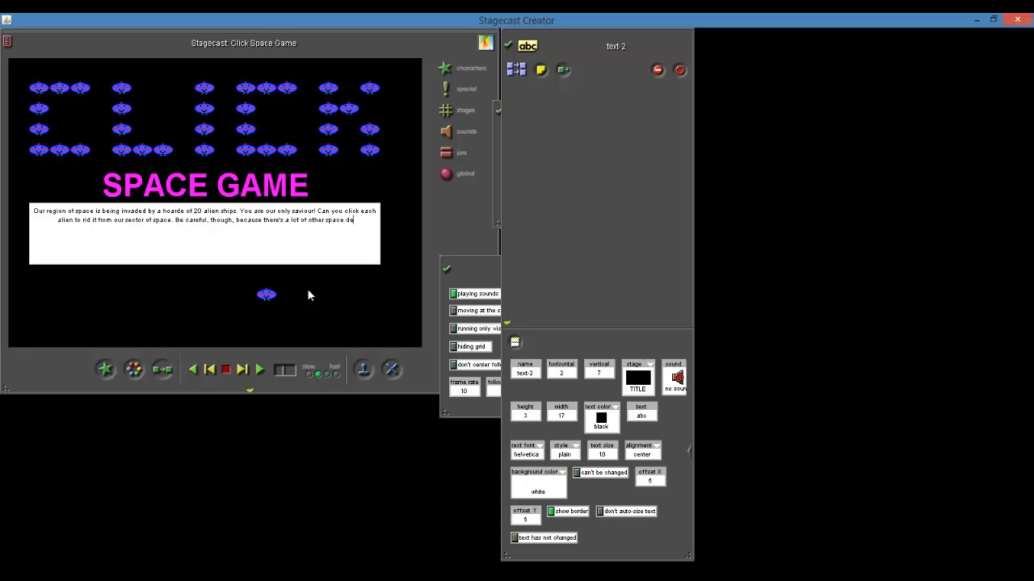
key("BackSpace")
key("BackSpace")
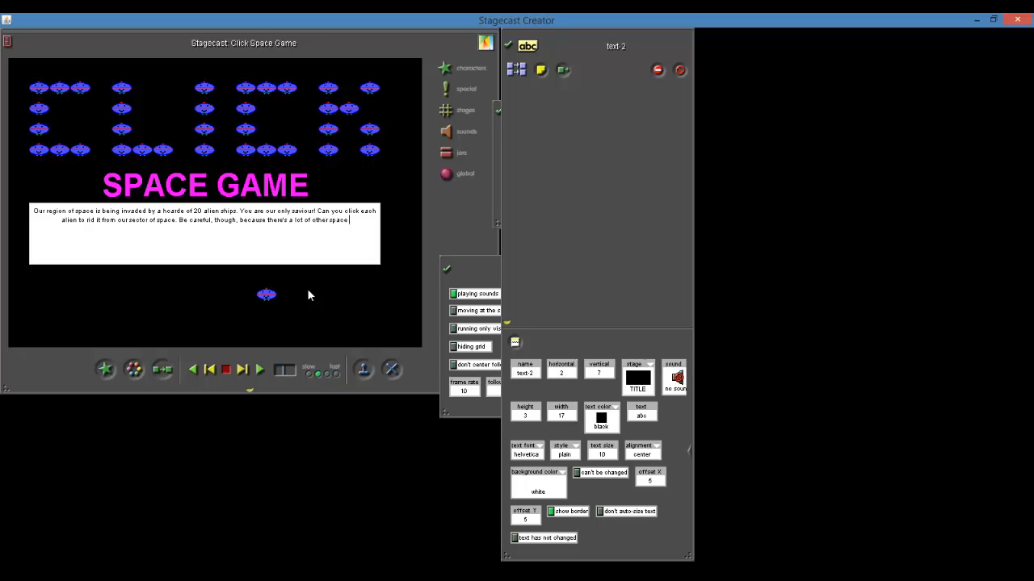
key("BackSpace")
type("b")
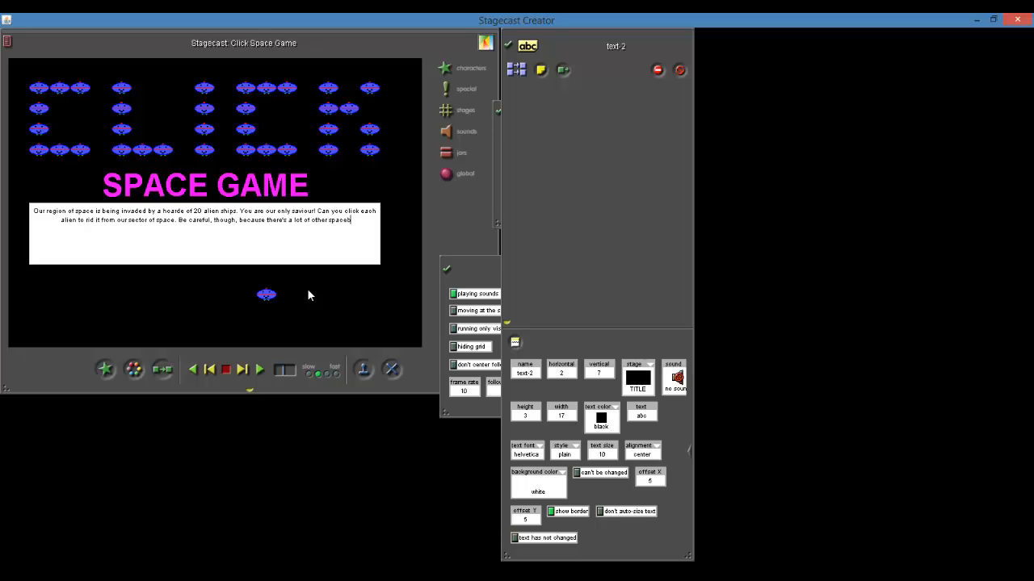
type("orn enti")
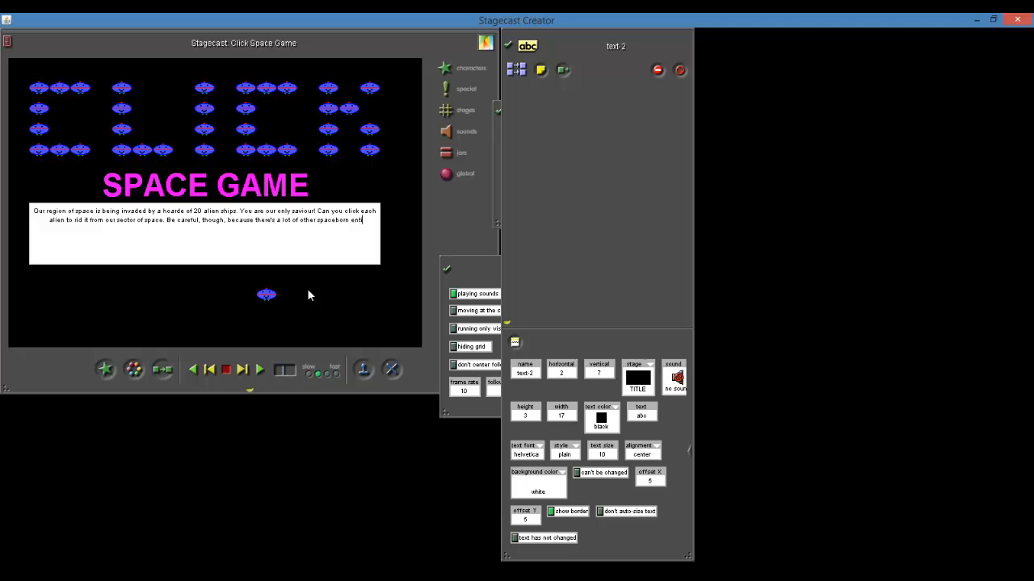
type("ties")
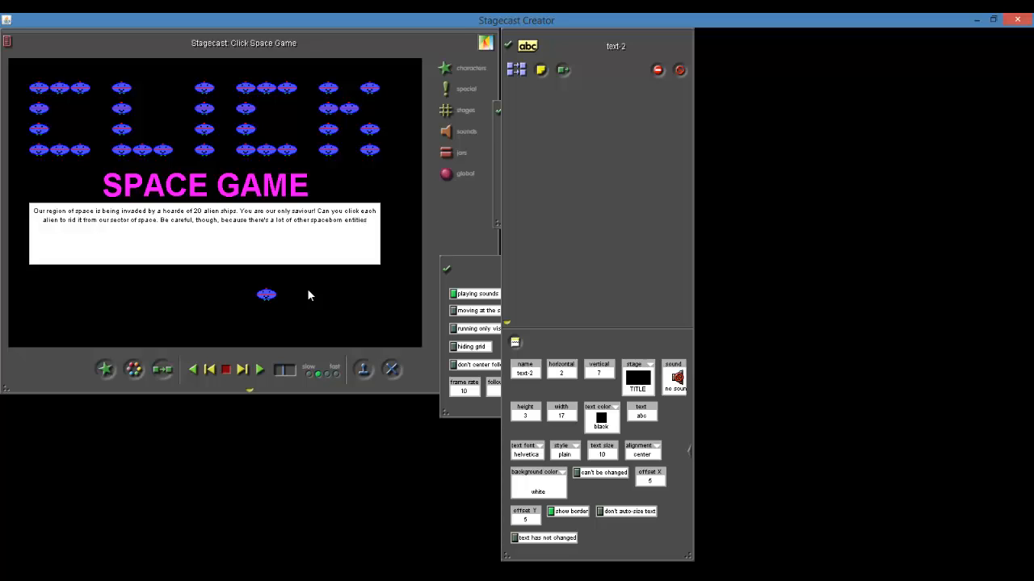
type(" flying")
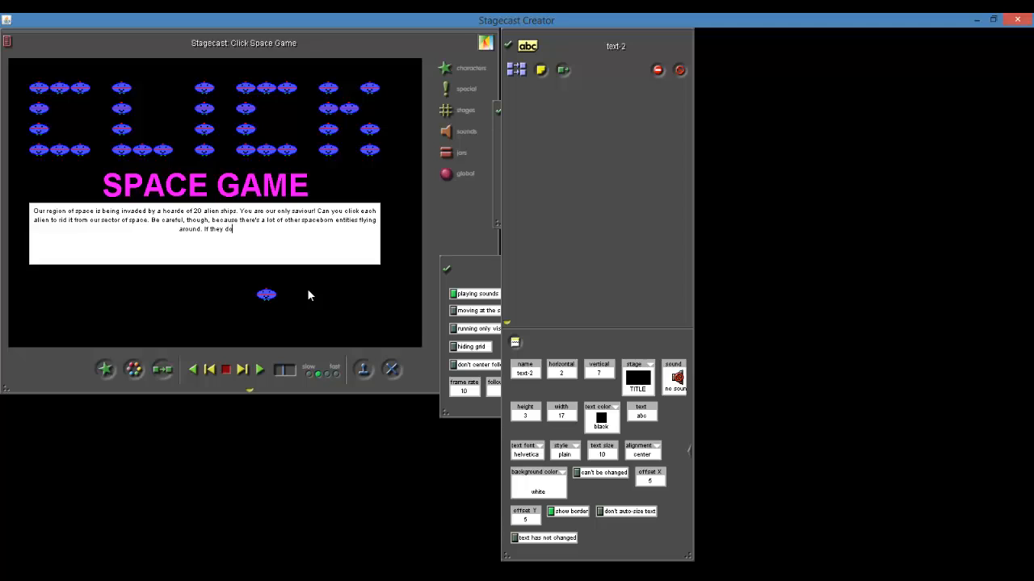
- Finish the story text with "If they do enough damage, all is lost. Can you save our galaxy?"
type("nough damage, all is los")
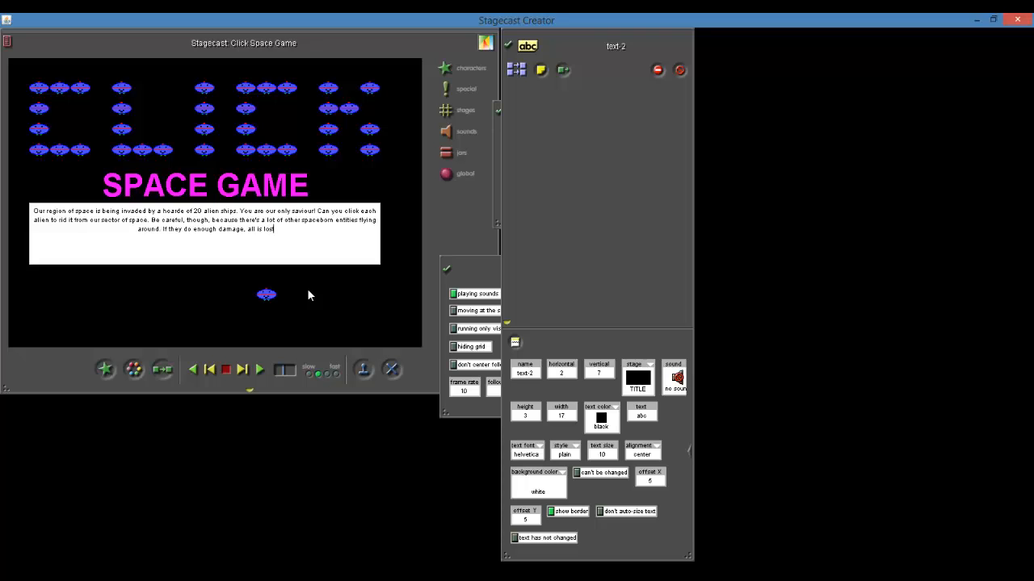
type("t")
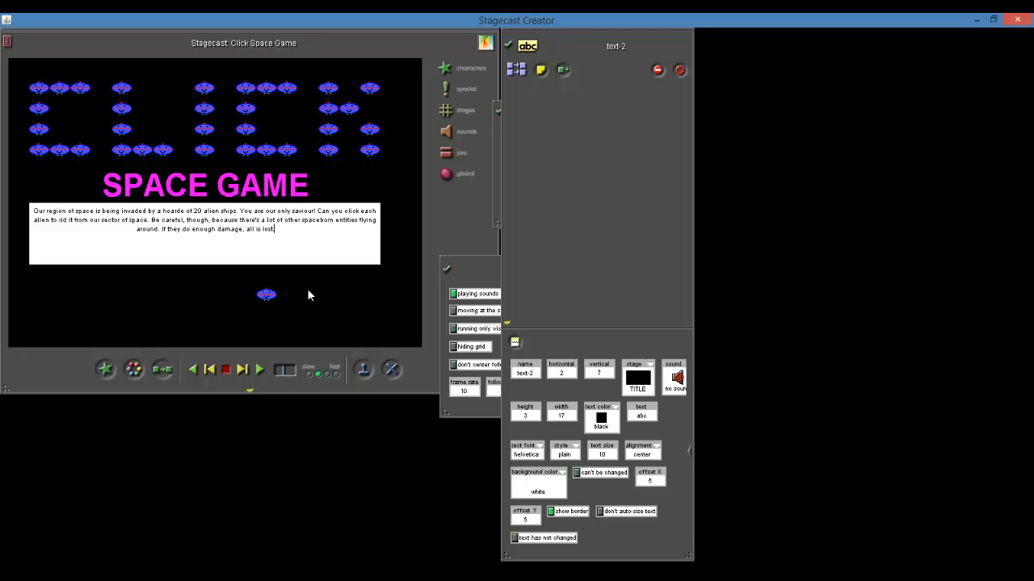
type(". Can you save")
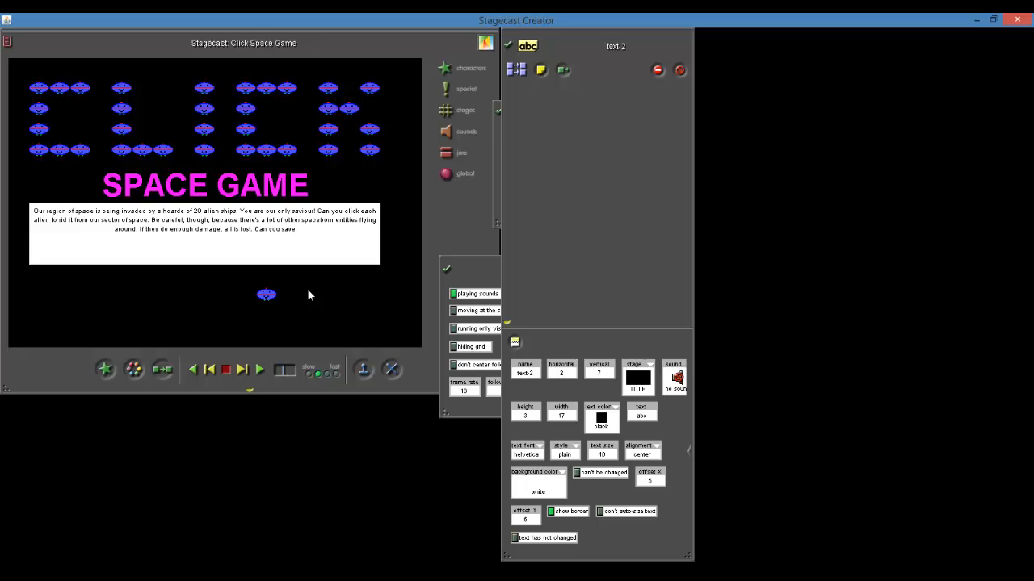
type(" our")
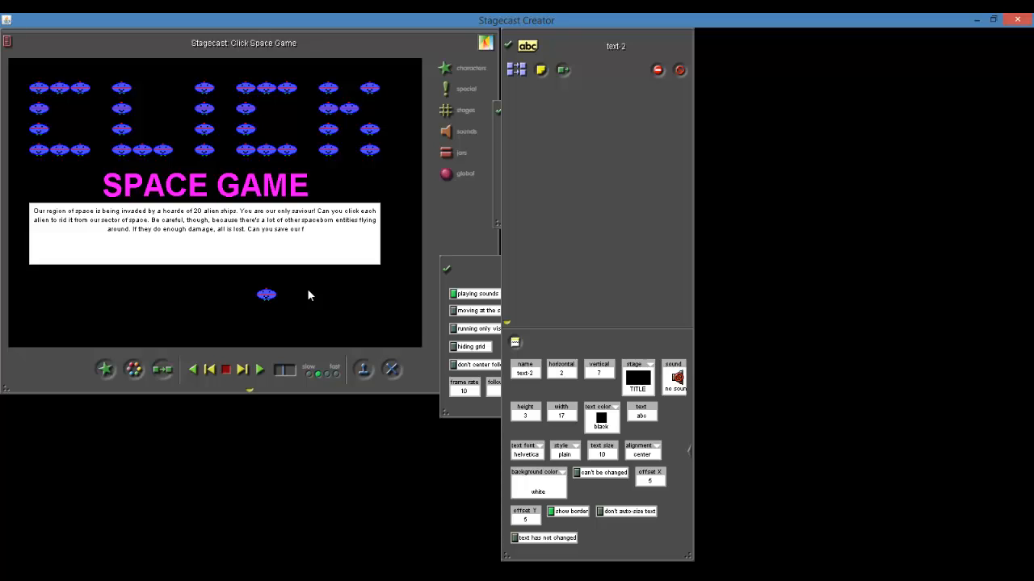
type(" galaxy")
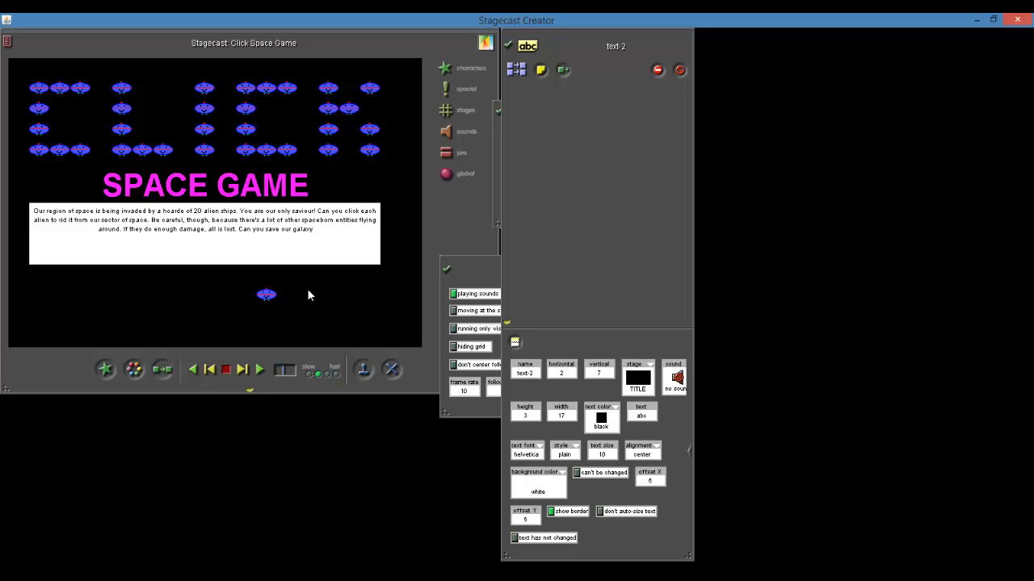
type("?")
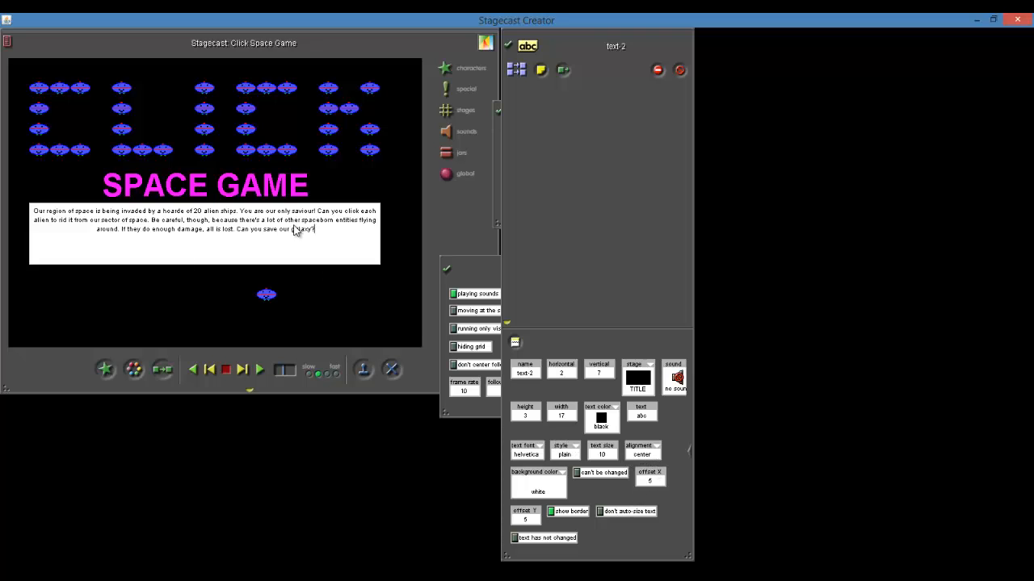
- Set the story text box's text size to 14 and its style to bold italic
left_click(610, 458)
type("14")
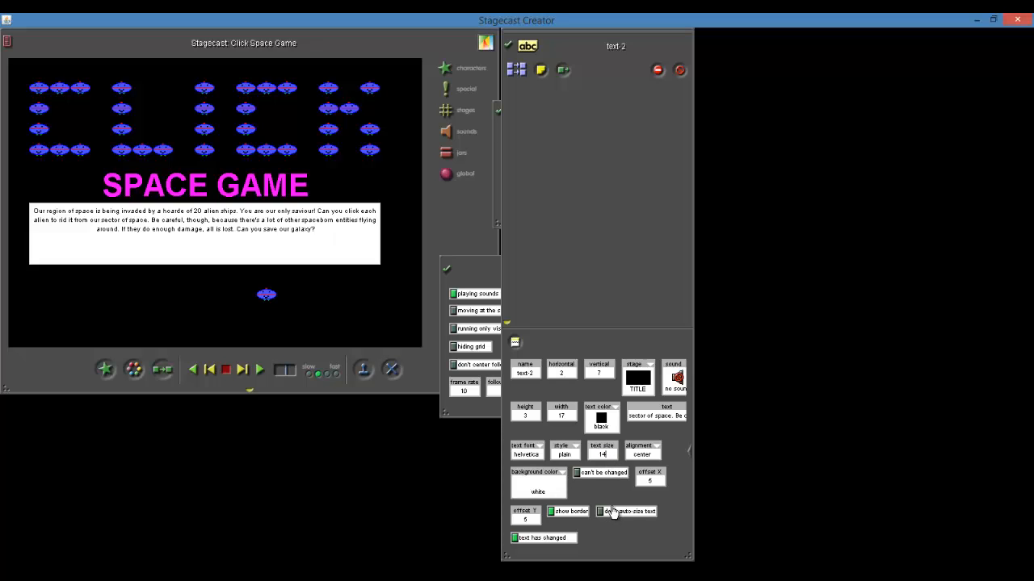
key("Return")
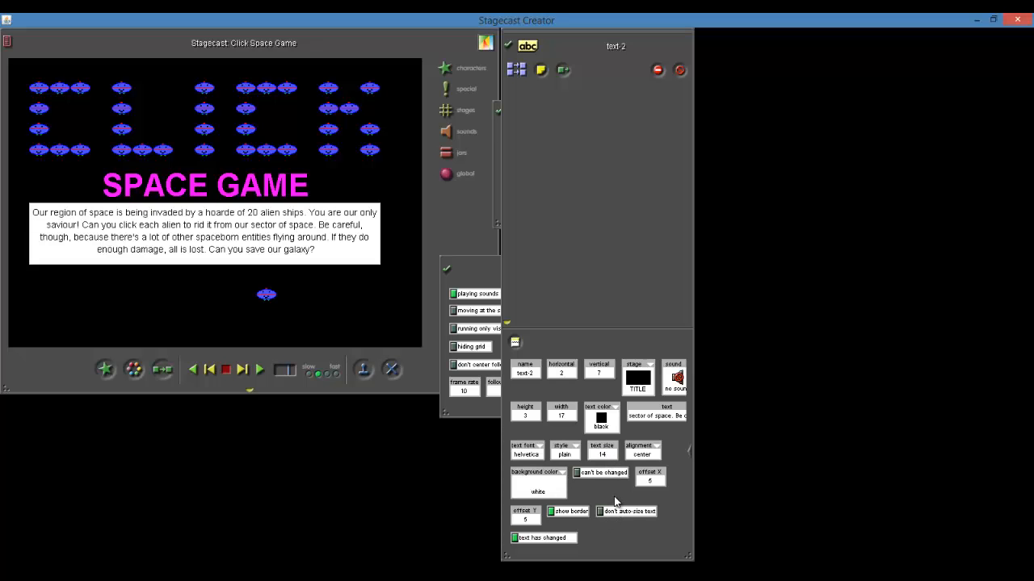
left_click(575, 450)
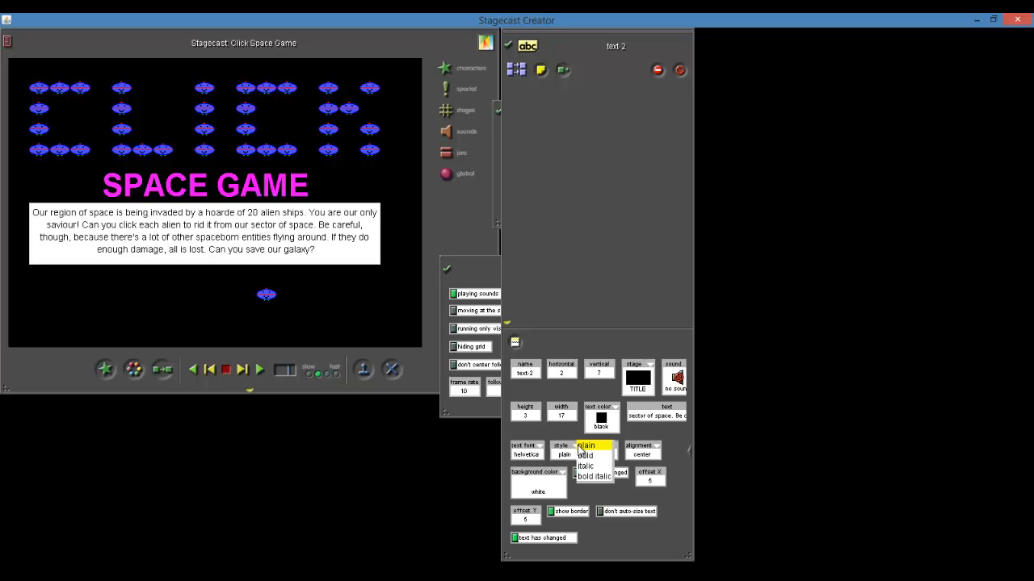
left_click(604, 477)
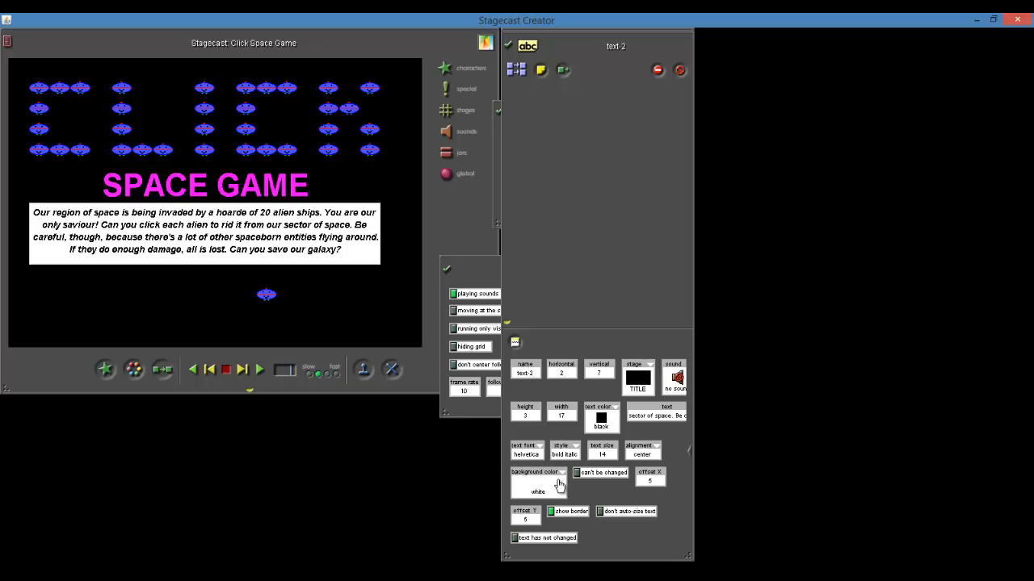
- Make the story text white on a transparent background and hide the text box's border
left_click(619, 413)
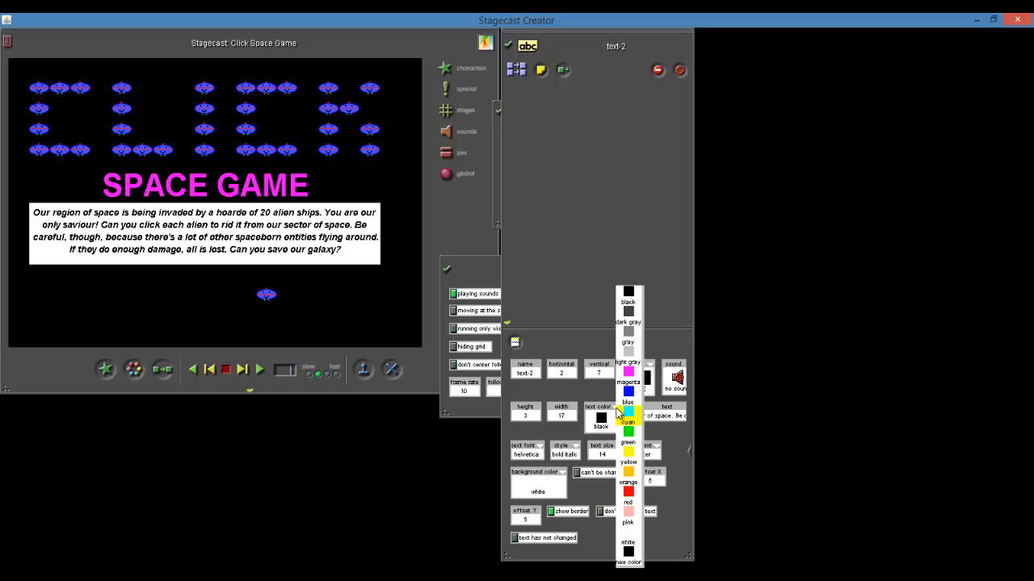
left_click(622, 535)
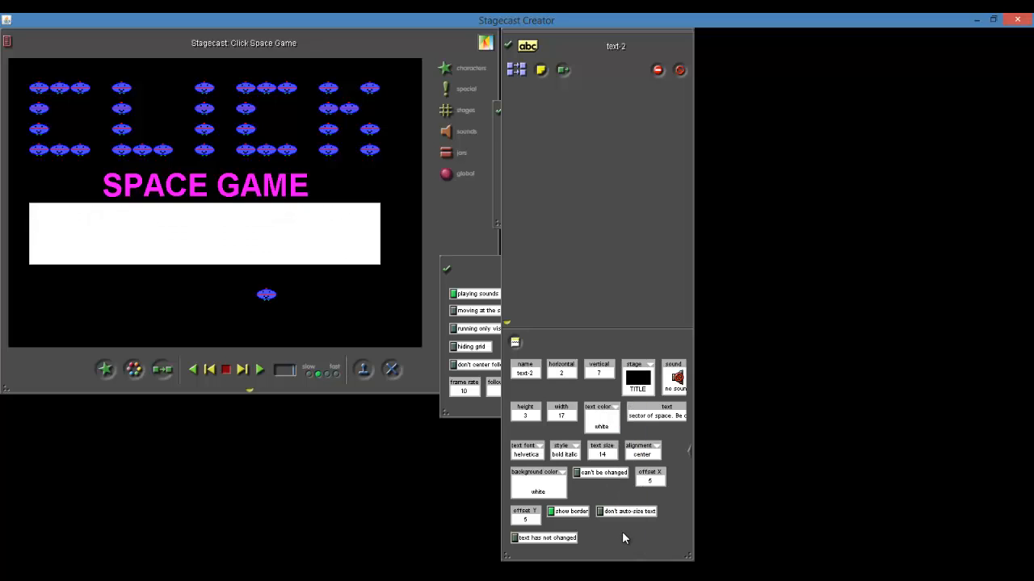
left_click(566, 478)
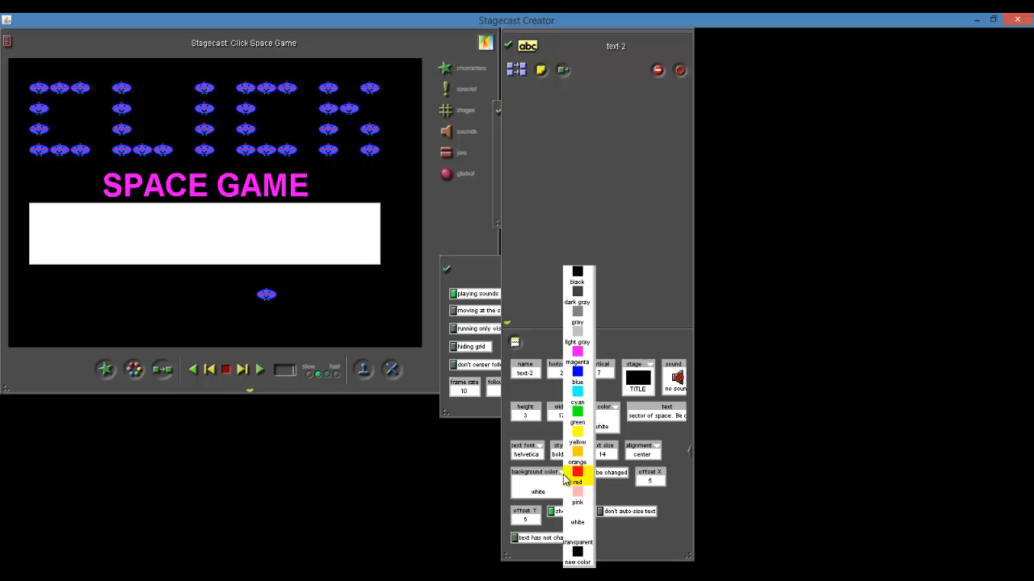
left_click(575, 537)
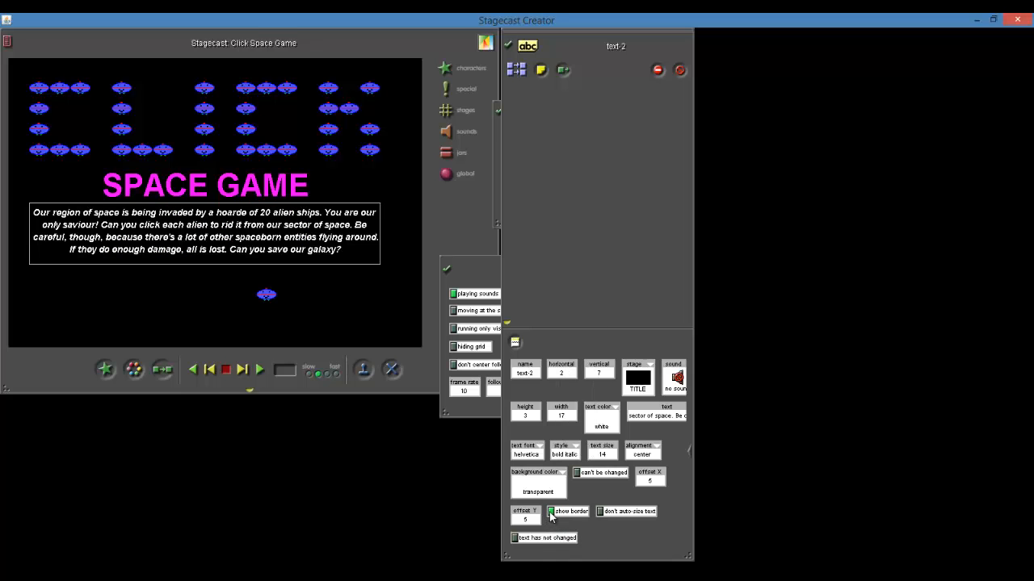
left_click(551, 513)
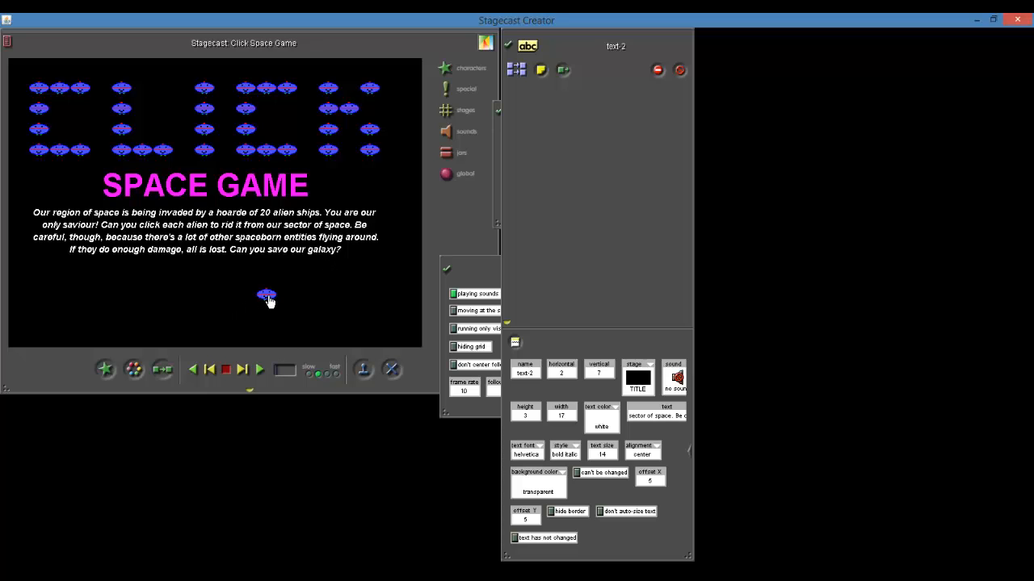
- Reposition the spare alien below the story text and place copies of it over the aliens forming the first C
left_click_drag(267, 297, 184, 296)
mouse_move(83, 151)
left_mouse_down()
mouse_move(84, 178)
mouse_move(81, 155)
left_mouse_up()
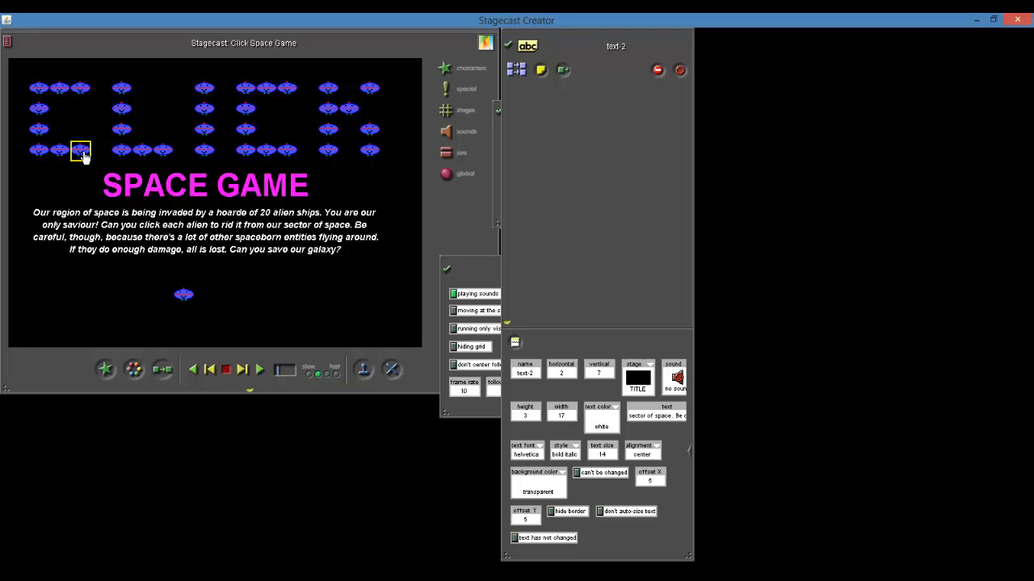
left_click(361, 372)
left_click(190, 299)
left_click(80, 98)
mouse_move(81, 93)
left_mouse_down()
mouse_move(52, 91)
mouse_move(37, 130)
left_mouse_up()
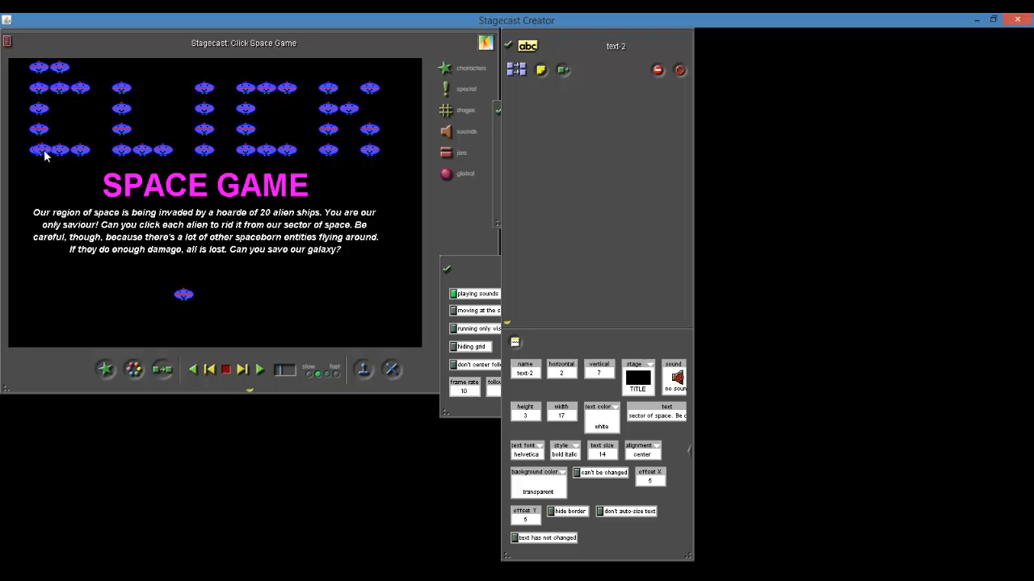
- Move the extra aliens around the first C onto the vertical stroke of the L
left_click(67, 152)
left_click_drag(61, 132, 121, 88)
left_click_drag(63, 71, 121, 131)
left_click(119, 110)
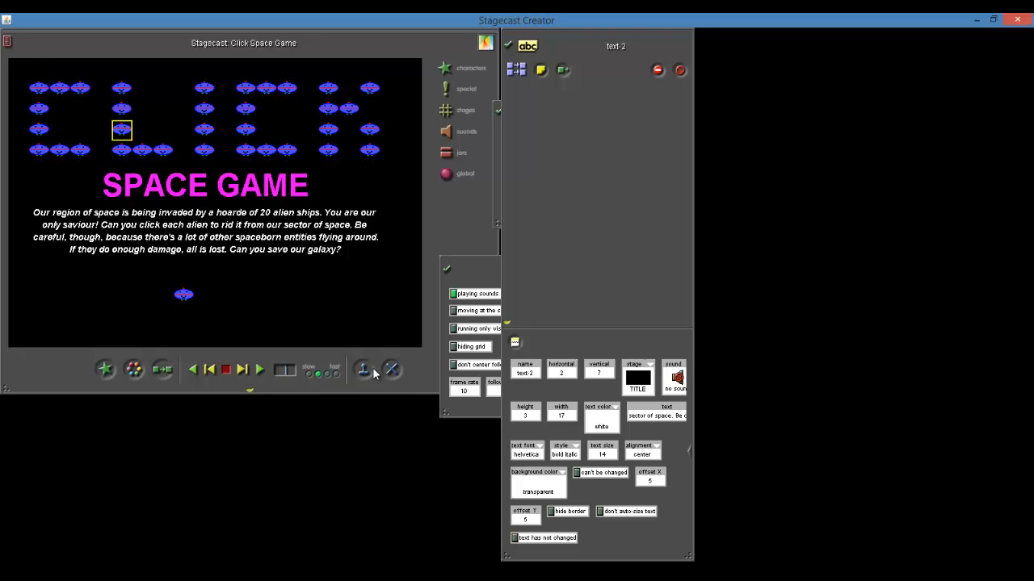
- Place further alien copies over the L and over the upper strokes of both C letters
left_click_drag(187, 296, 119, 160)
left_click(287, 90)
left_click(79, 91)
left_click(71, 116)
left_click(62, 93)
- Open the rules of the alien at the first C's lower-left corner and close them again
mouse_move(43, 134)
double_click(38, 154)
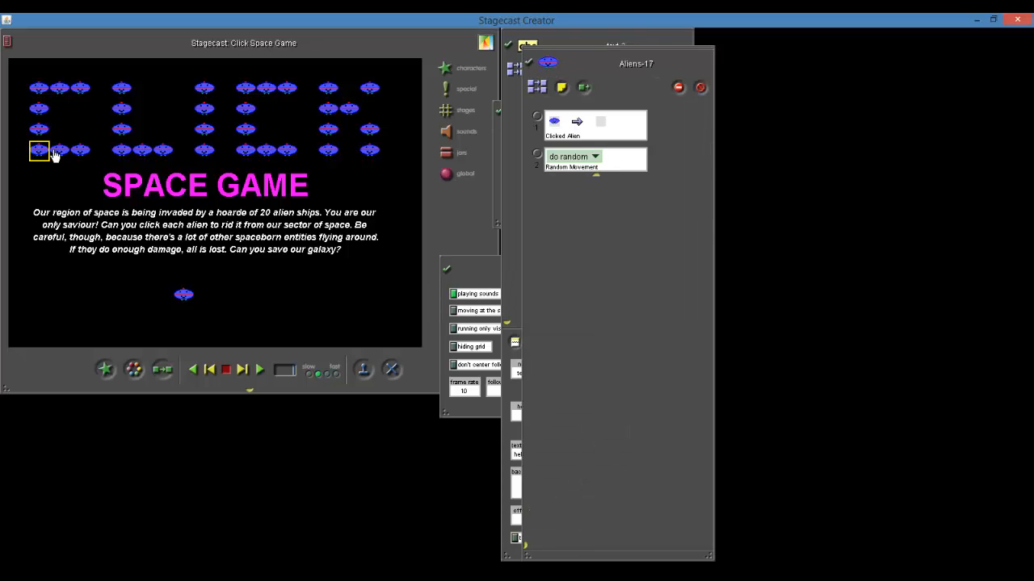
left_click(526, 64)
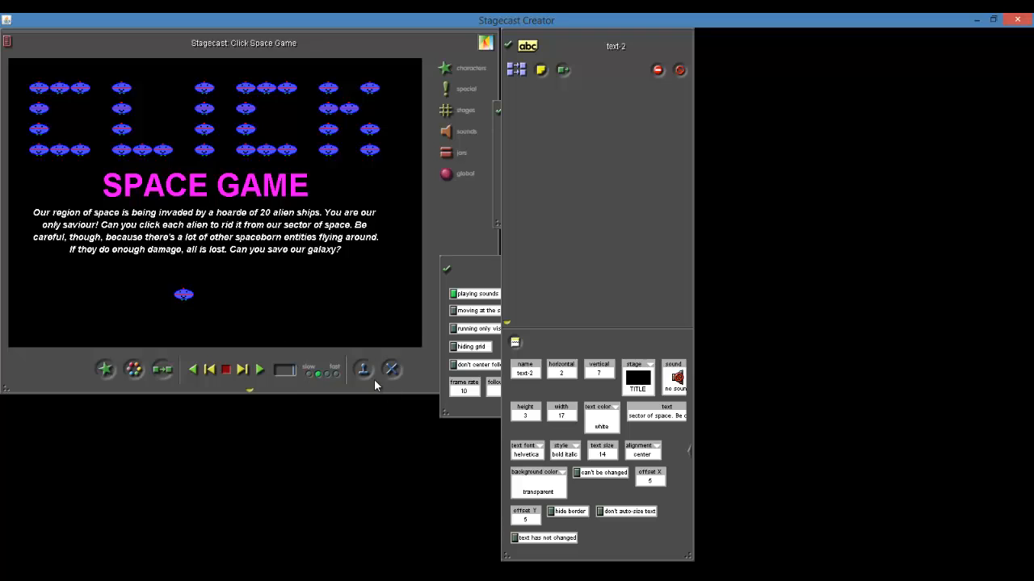
- Continue placing aliens over the lower part of the first C and along the L
left_click(51, 158)
mouse_move(35, 156)
mouse_move(119, 93)
mouse_move(84, 154)
left_click_drag(74, 176, 68, 155)
mouse_move(125, 117)
- Place alien copies over the I, the second C and the K of CLICK
left_click(203, 91)
left_click(364, 376)
left_click(265, 91)
left_click(203, 158)
left_click(203, 109)
left_click(203, 109)
left_click(369, 144)
- Save the sim and run it briefly to test the title stage
left_click(9, 42)
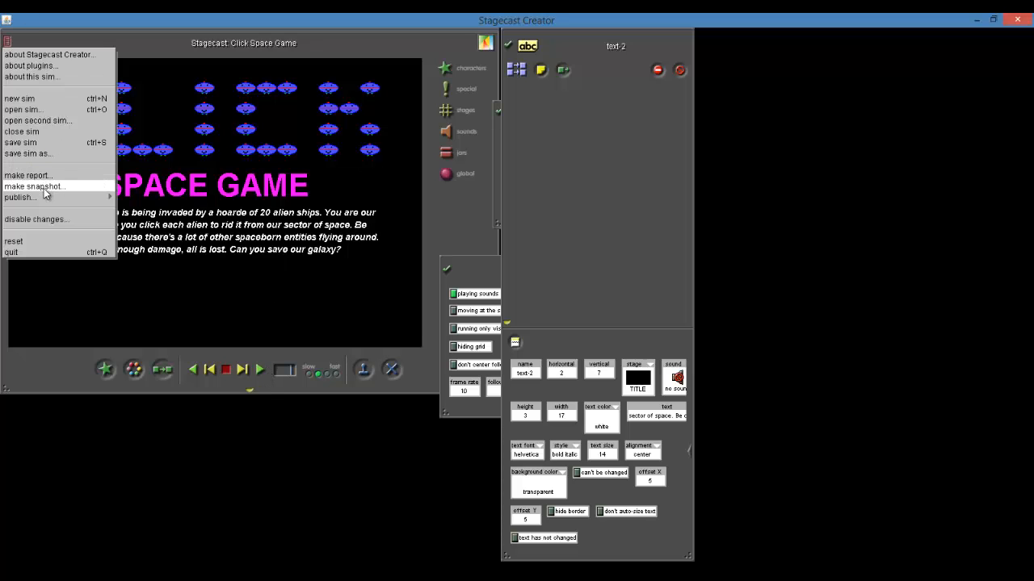
left_click(21, 148)
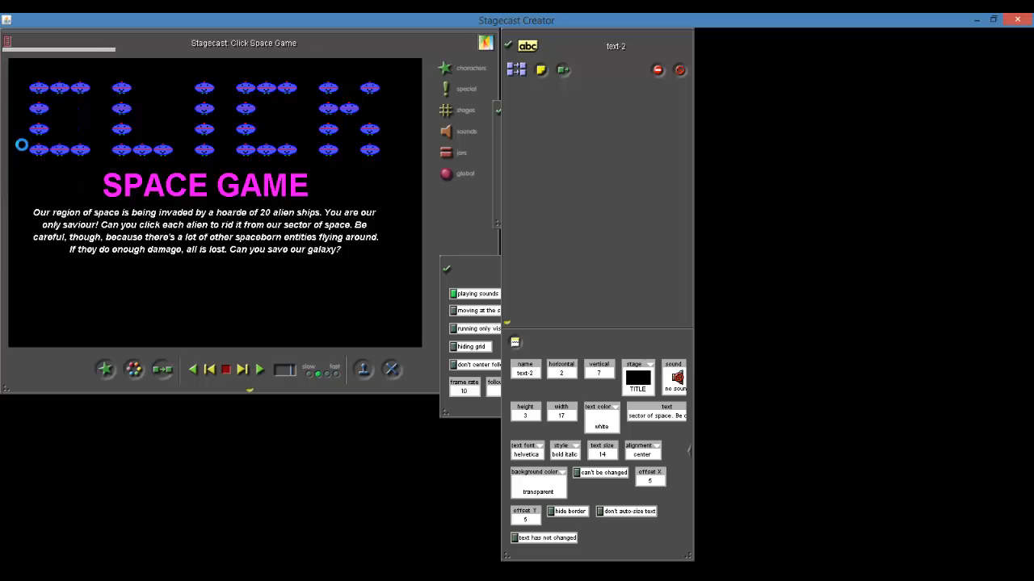
left_click(260, 370)
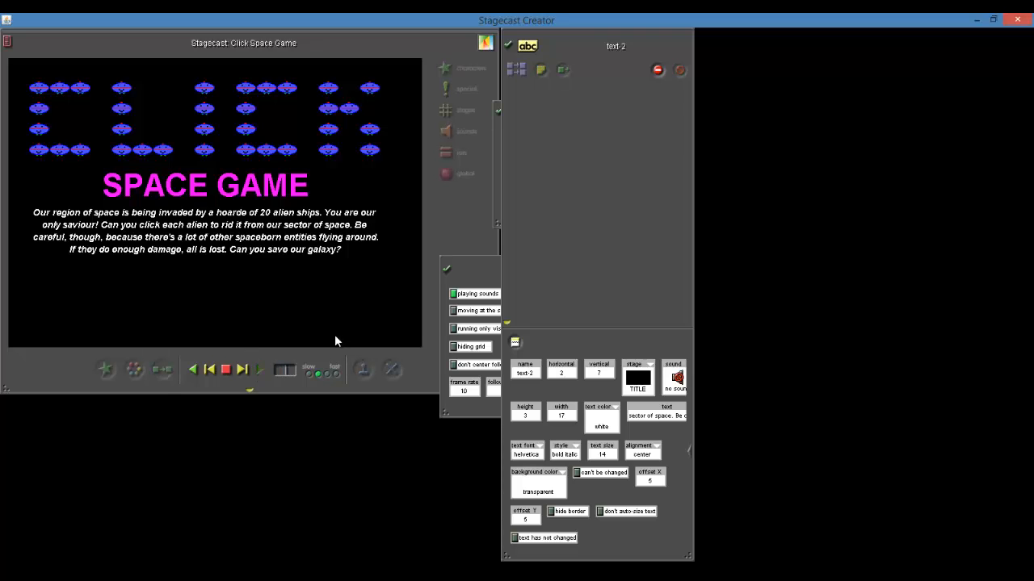
left_click(225, 370)
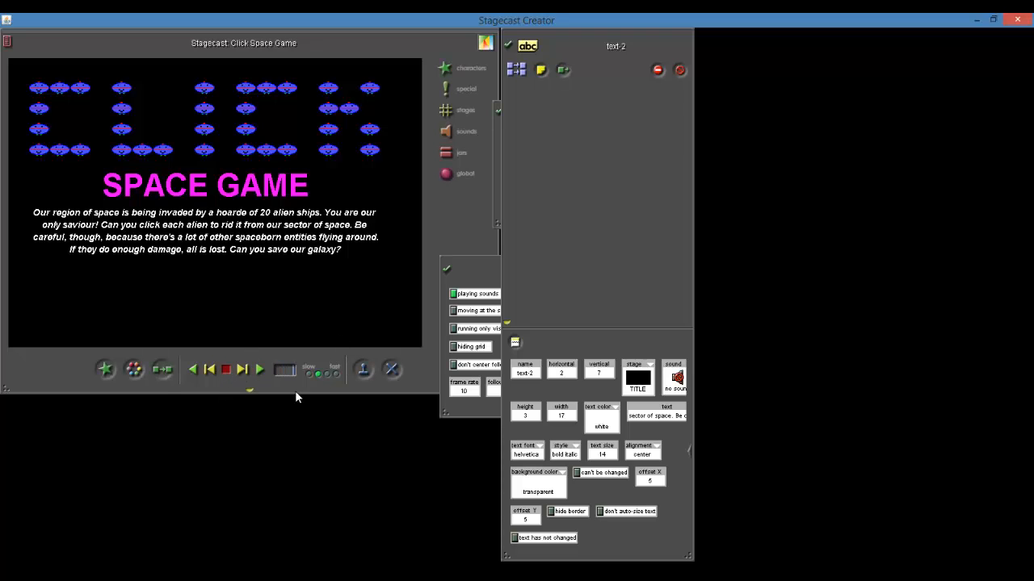
- Copy an alien from the K into the empty area below the story text and open its pictures for editing
left_click(363, 375)
left_click(330, 156)
left_click(192, 305)
left_click(129, 374)
left_click(183, 296)
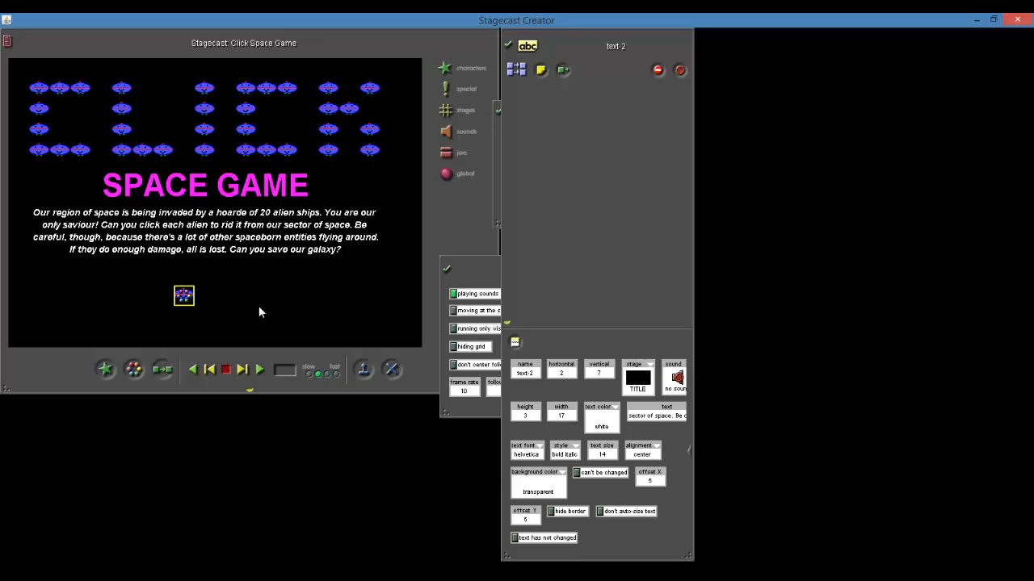
- Create a new picture named "button" for the alien and clear its artwork
left_click(398, 214)
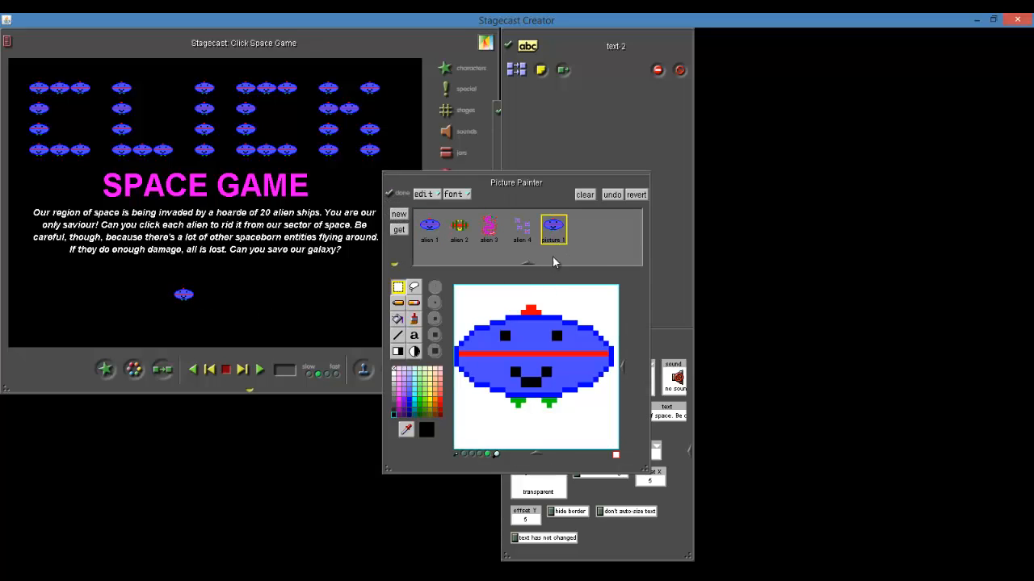
type("button")
left_click(472, 454)
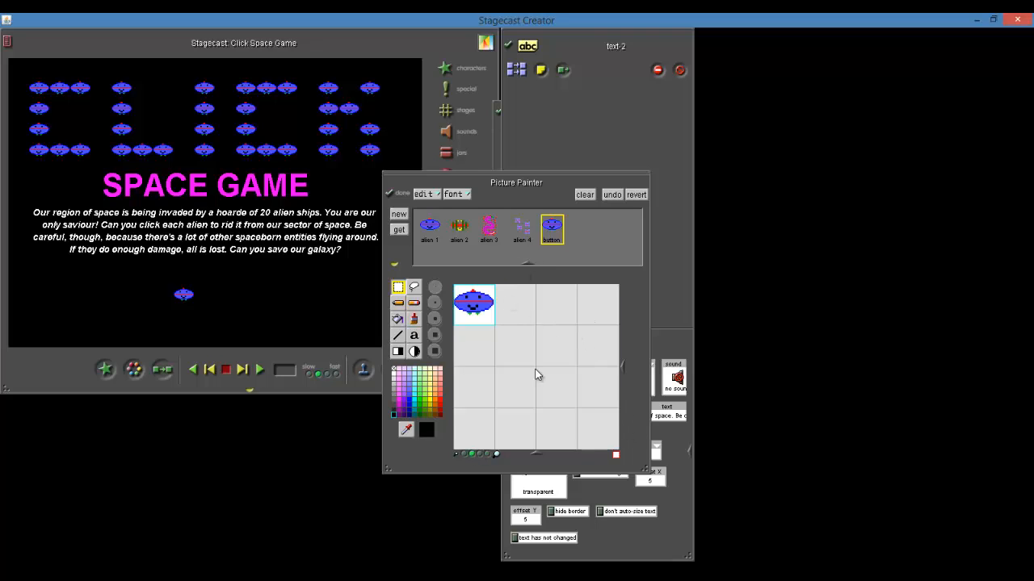
left_click(585, 195)
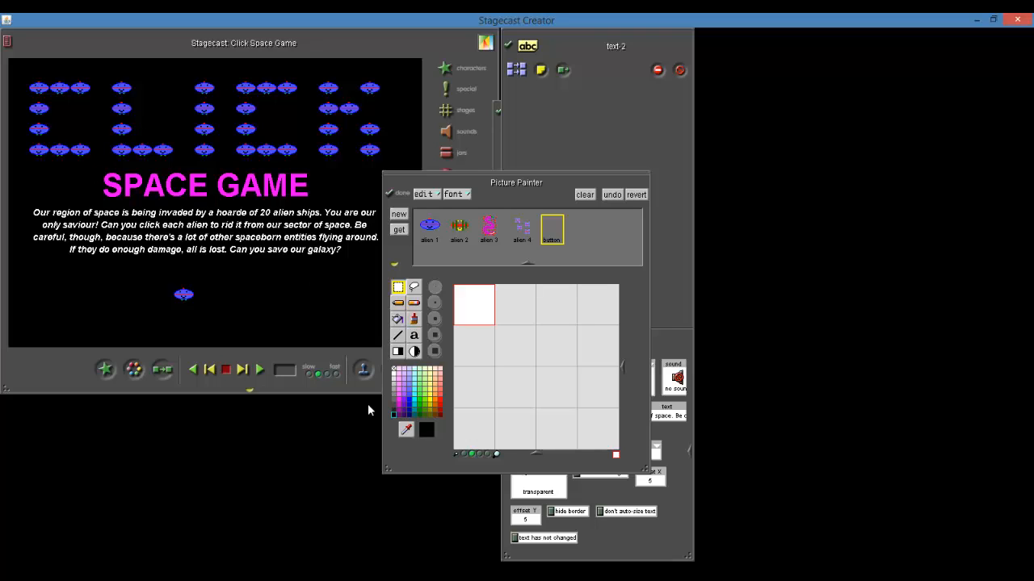
- Draw a filled light blue rectangle nearly four grid squares wide and one square high
left_click(409, 397)
left_click(401, 356)
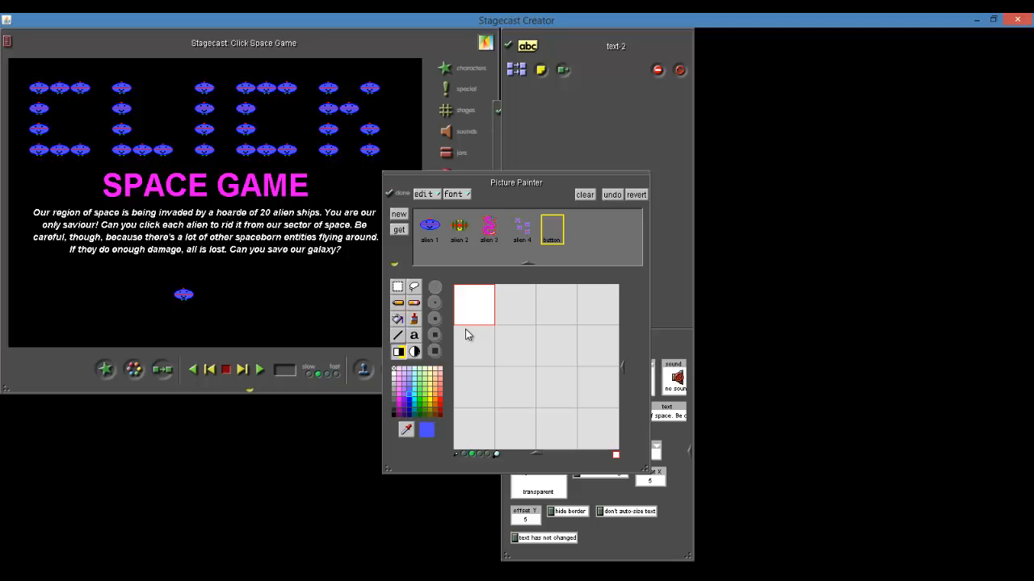
mouse_move(466, 329)
left_mouse_down()
mouse_move(524, 357)
mouse_move(617, 368)
left_mouse_up()
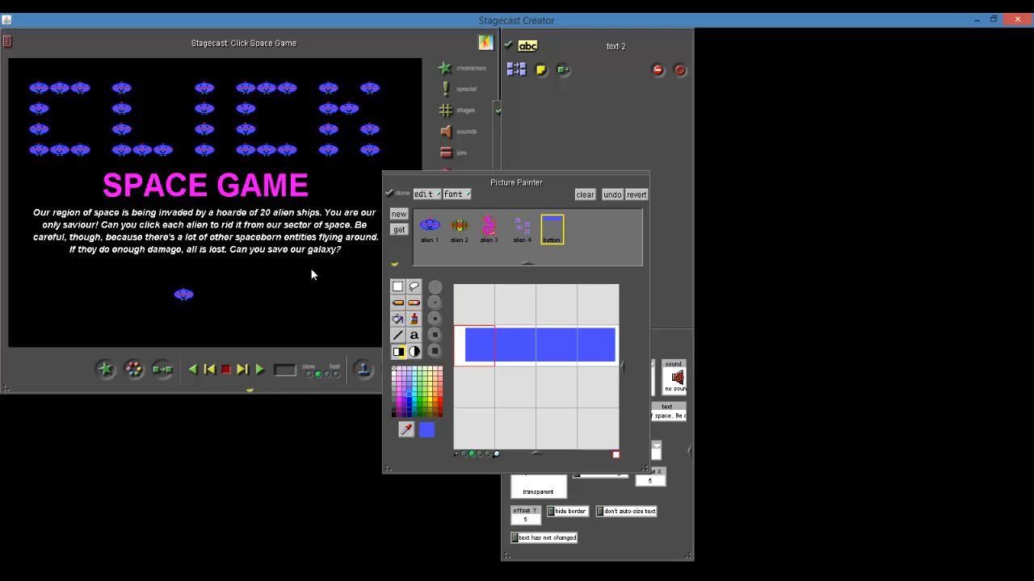
- Duplicate the light blue rectangle below the original and fill the copy with darker blue
left_click(397, 286)
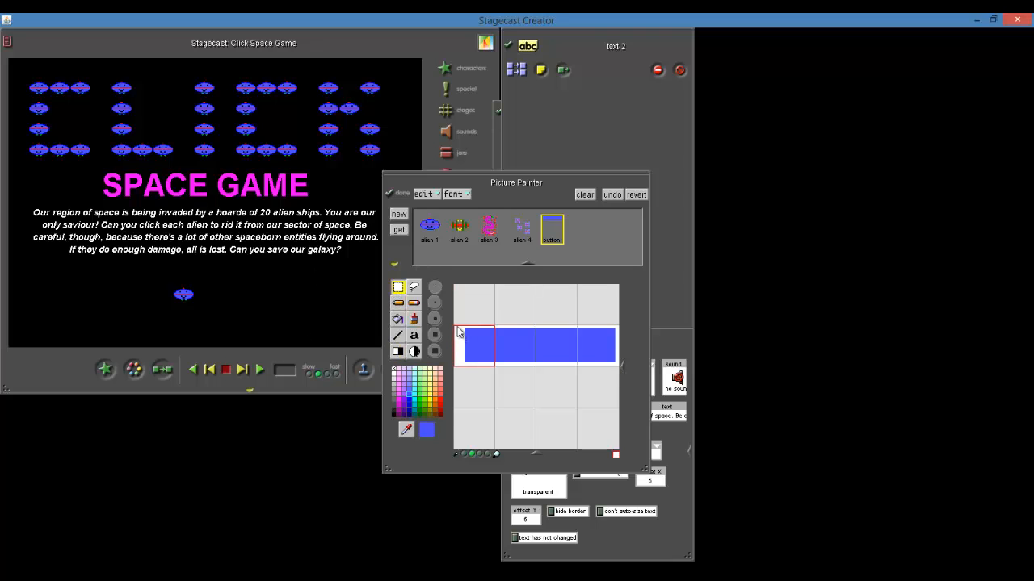
left_click_drag(459, 323, 619, 368)
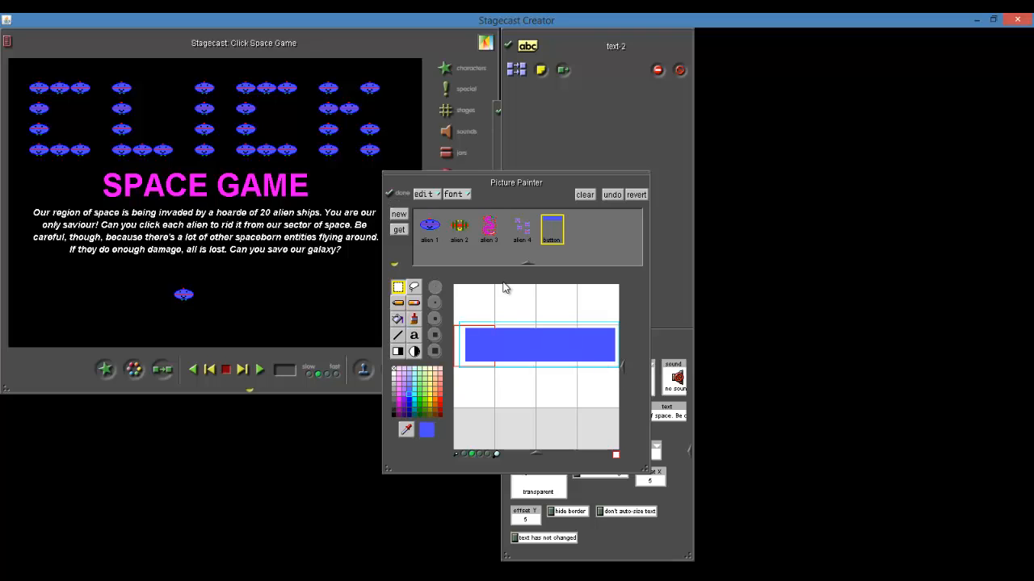
left_click_drag(521, 342, 517, 396)
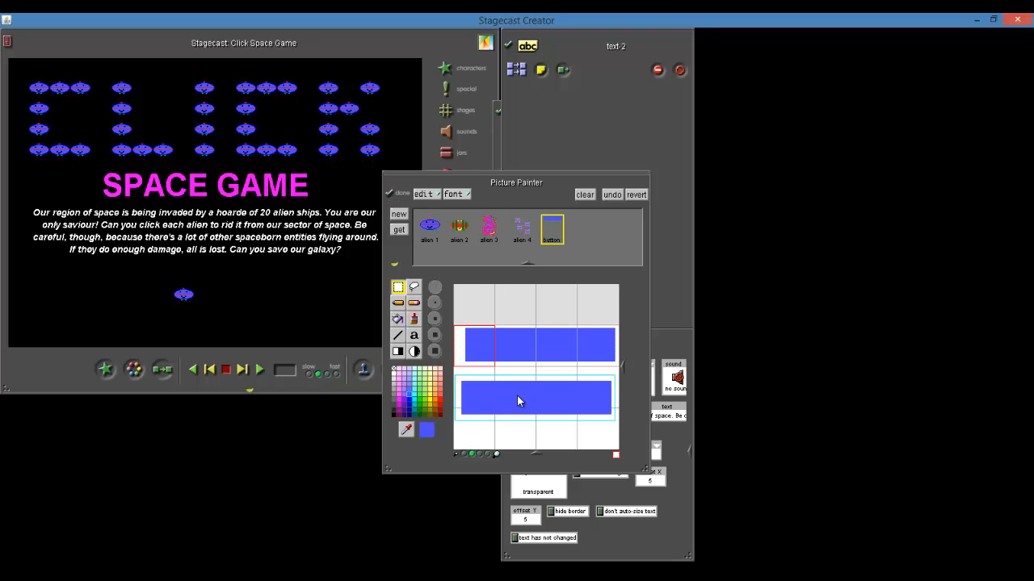
left_click(398, 320)
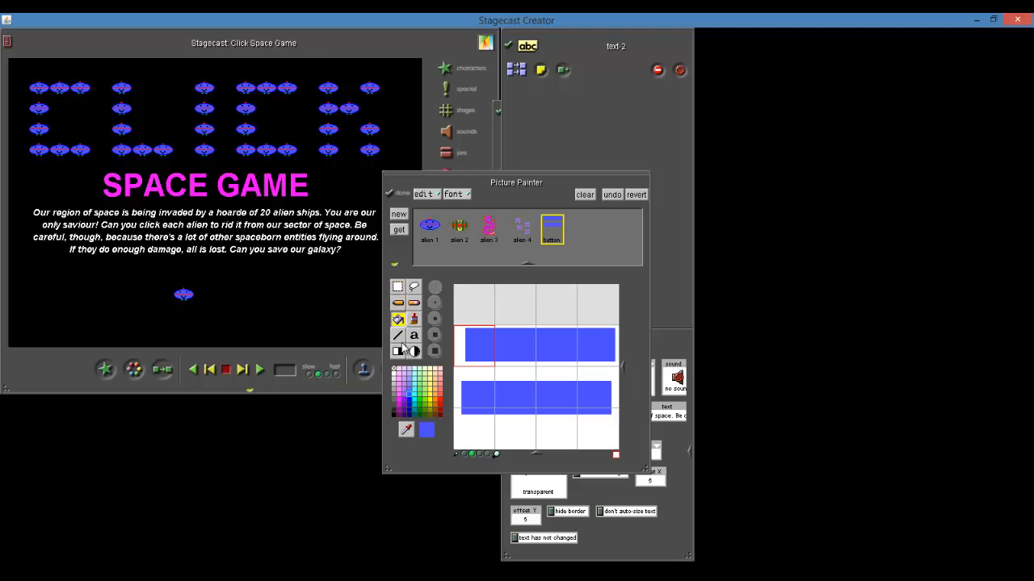
left_click(410, 404)
left_click(503, 402)
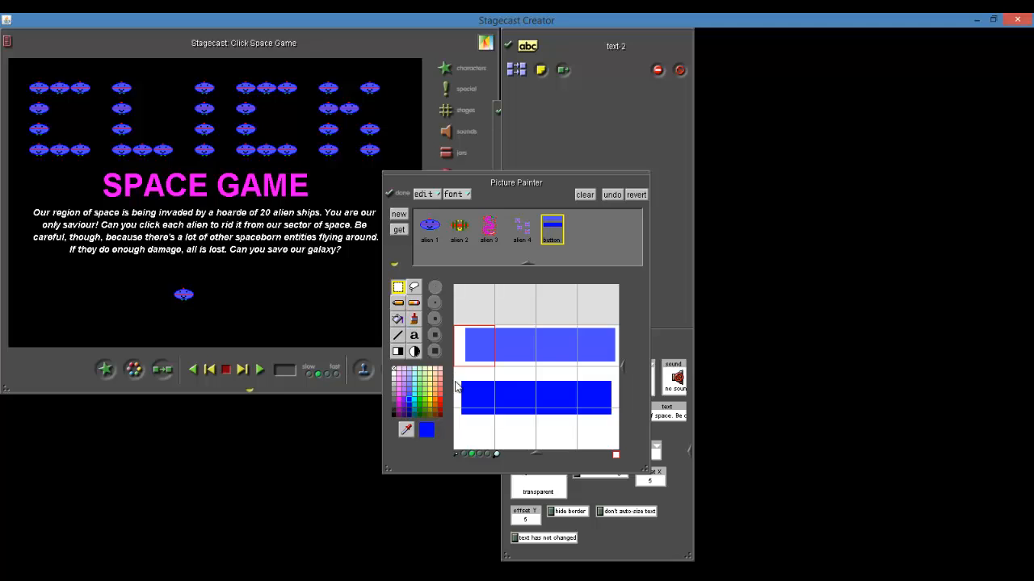
- Move the darker blue rectangle over the light one, offset slightly up and left to form a shadow edge
left_click_drag(458, 376, 618, 421)
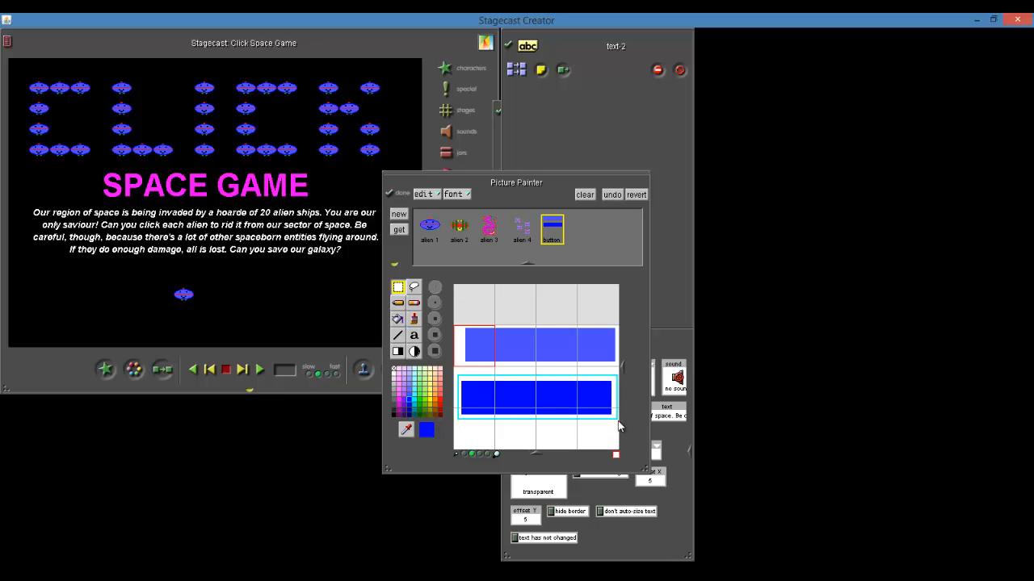
mouse_move(545, 414)
left_mouse_down()
mouse_move(537, 334)
mouse_move(540, 353)
left_mouse_up()
left_click(535, 408)
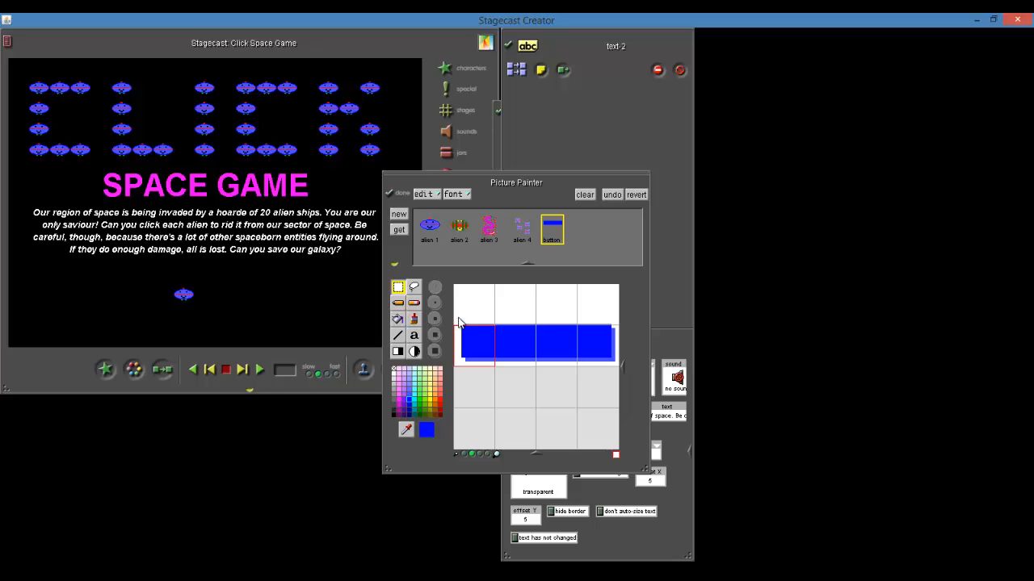
- Move the layered button into the top row of the grid and set its leftmost square as the picture's anchor
mouse_move(458, 319)
left_mouse_down()
mouse_move(496, 355)
mouse_move(622, 376)
left_mouse_up()
left_click_drag(525, 357, 520, 319)
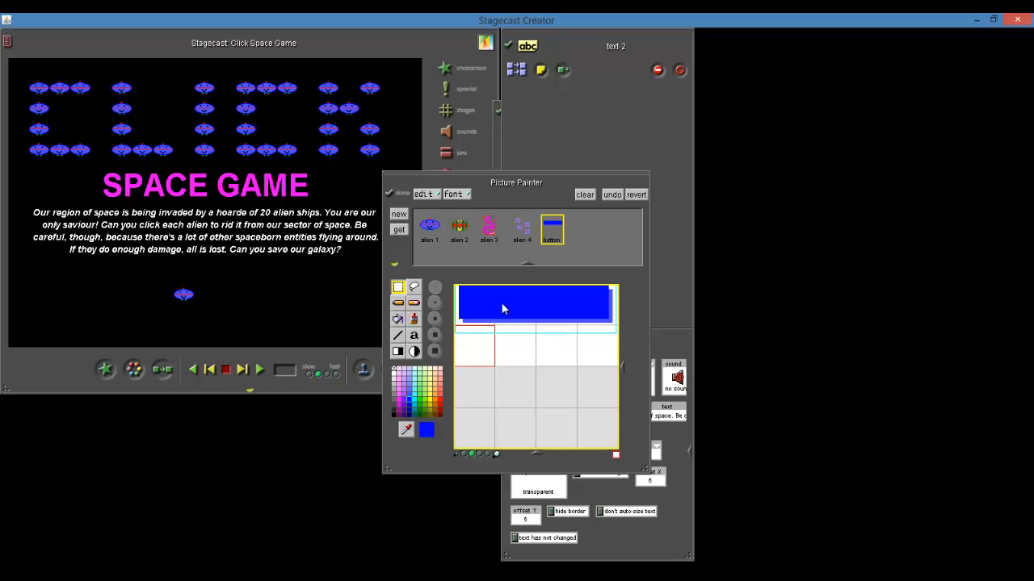
left_click(478, 303)
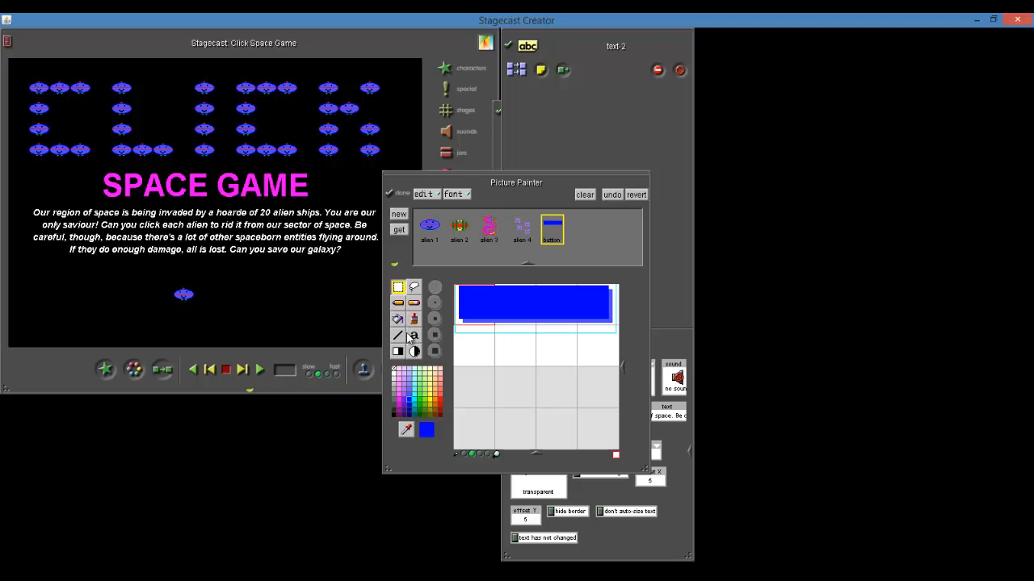
- Write START GAME in large green text on the blue button picture
left_click(420, 402)
left_click(414, 335)
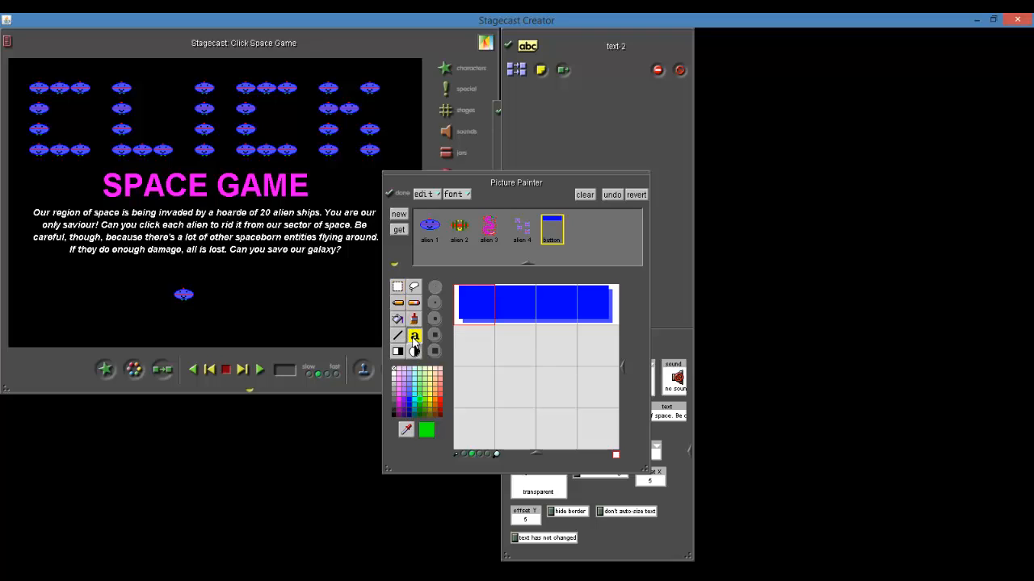
left_click(471, 299)
type("START")
key("BackSpace")
key("BackSpace")
key("BackSpace")
key("BackSpace")
key("BackSpace")
left_click(453, 195)
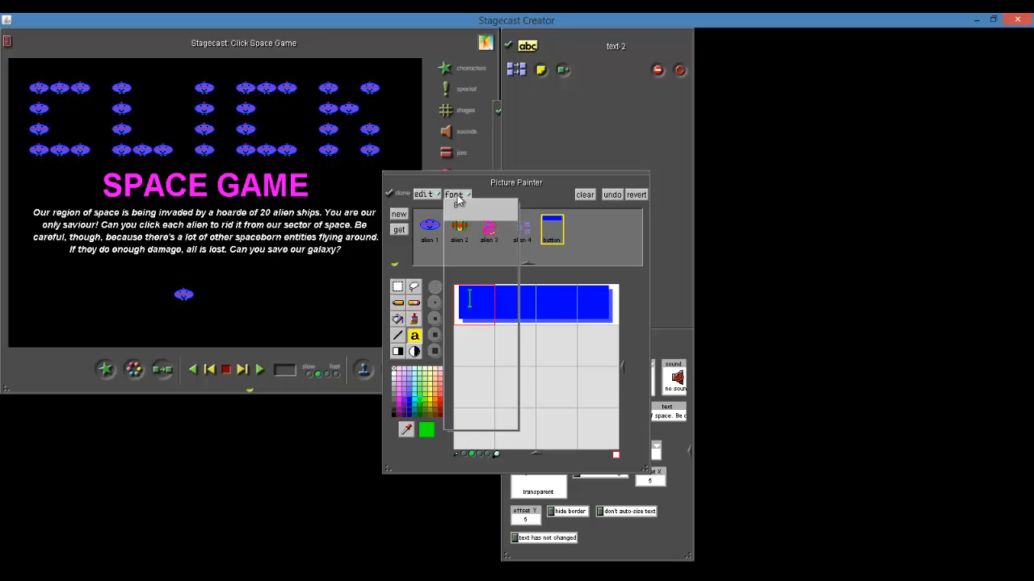
left_click(467, 358)
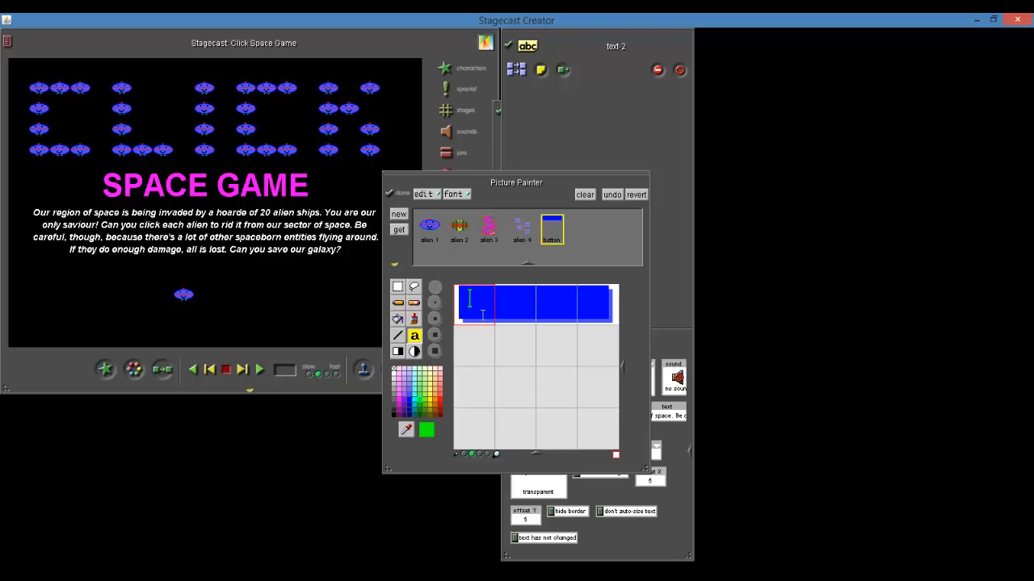
type("START GAME")
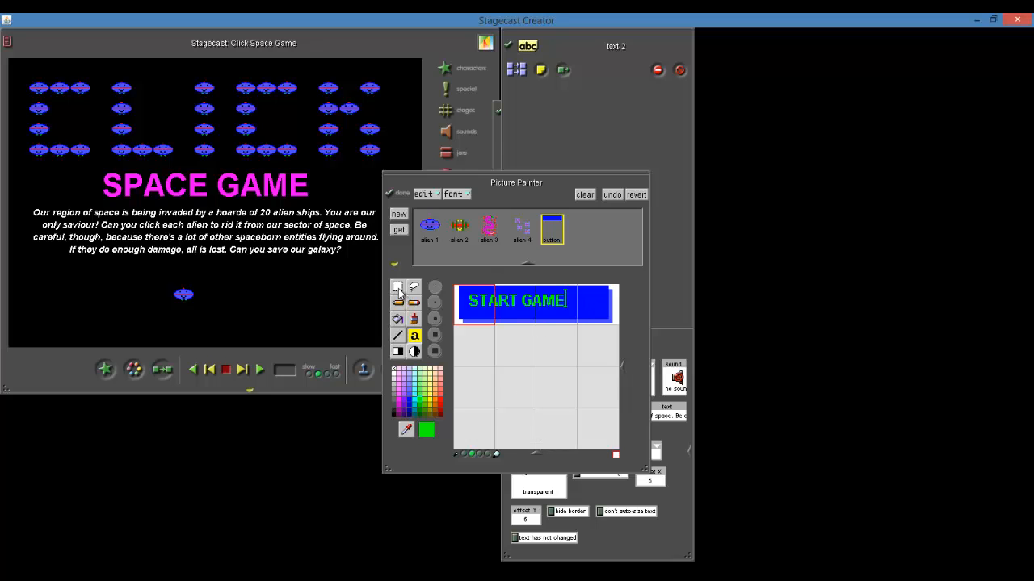
- Shift the START GAME text to the middle of the button, fill the gap with the sampled blue, and finish the picture
left_click(397, 287)
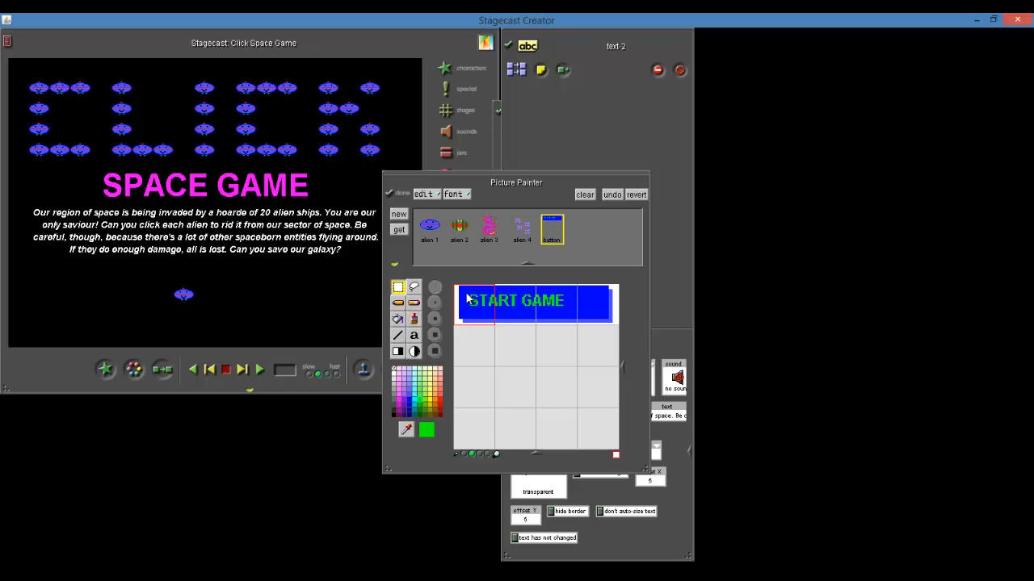
left_click_drag(466, 293, 567, 312)
left_click_drag(505, 304, 527, 308)
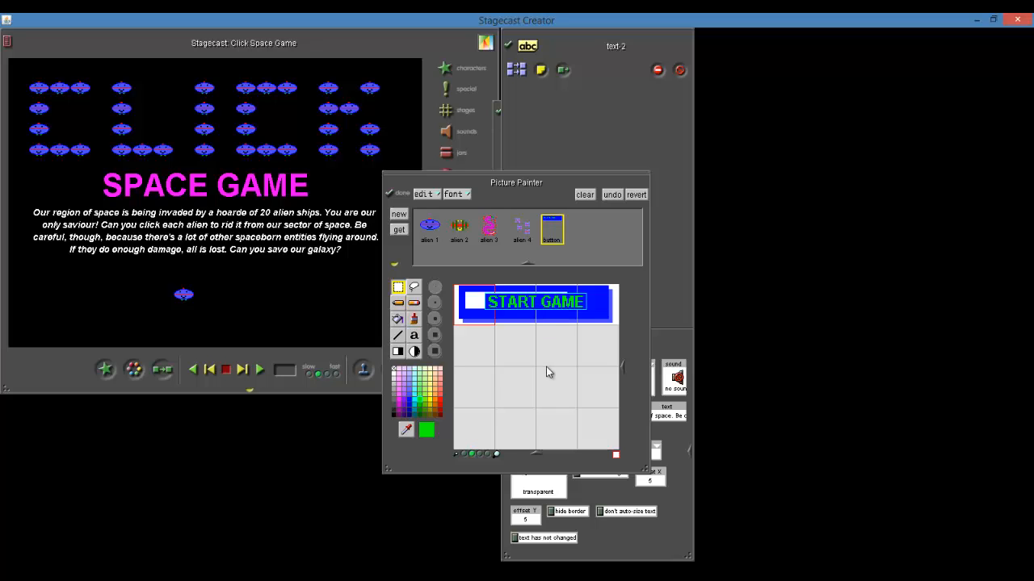
left_click(407, 430)
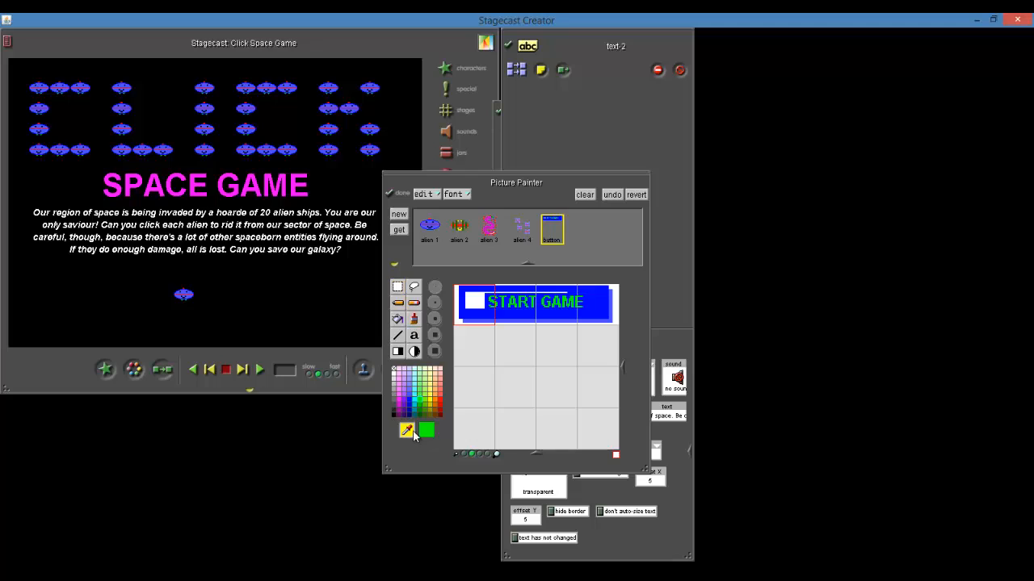
left_click(475, 317)
left_click(397, 319)
left_click(477, 303)
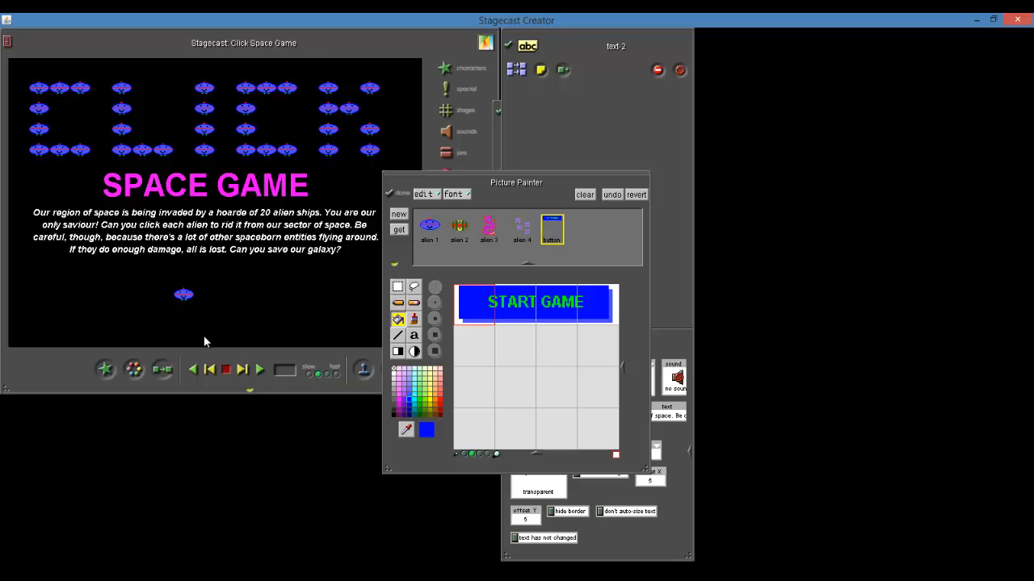
left_click(400, 195)
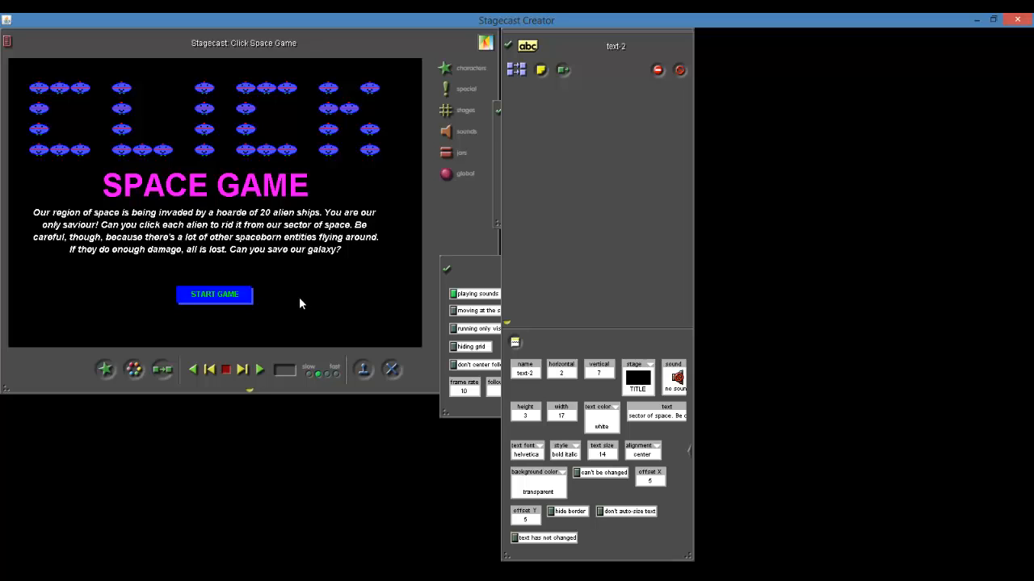
- Run and stop the simulation, then put the START GAME button back, roughly centred below the story text
left_click(260, 371)
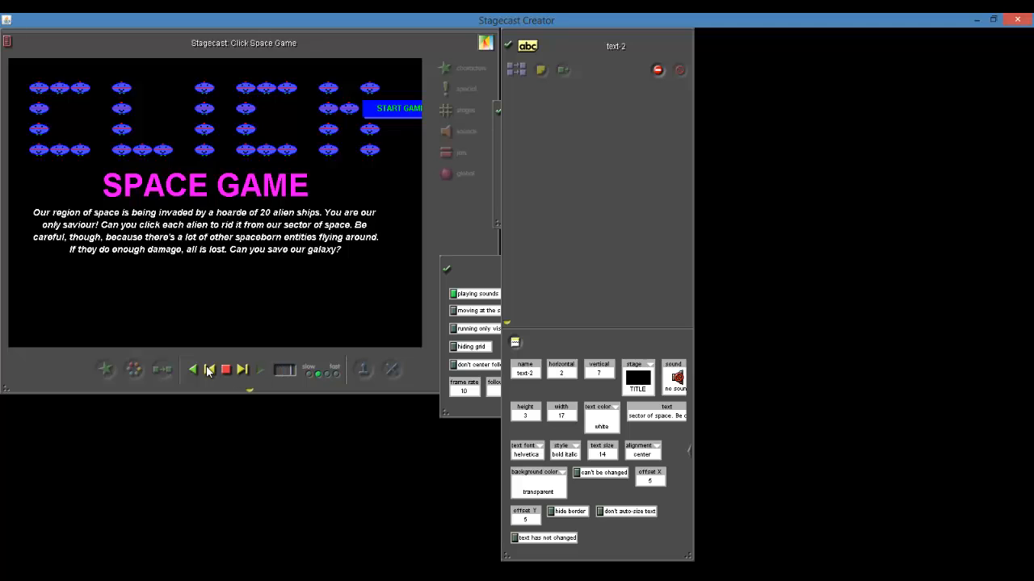
left_click(228, 370)
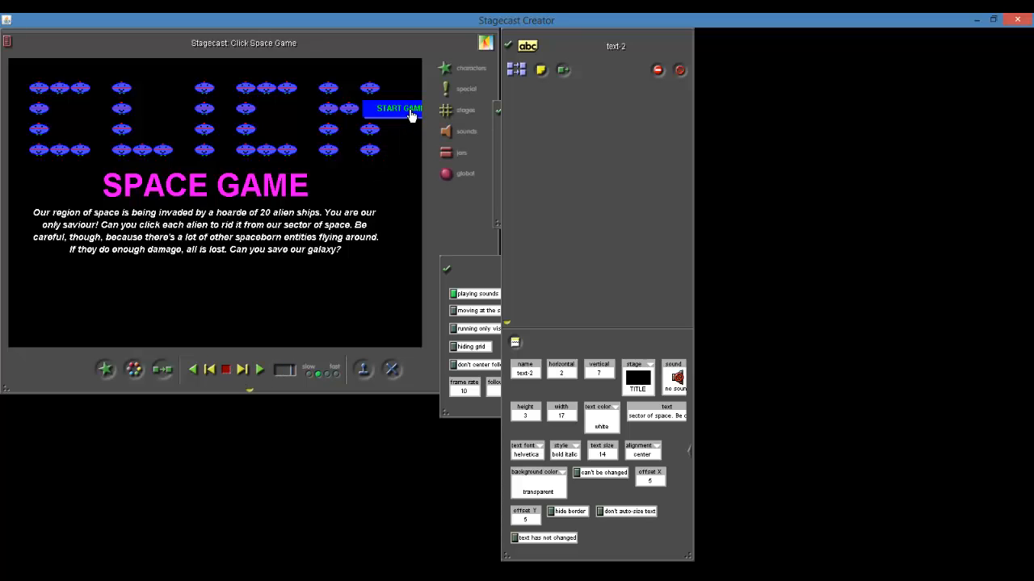
left_click_drag(409, 110, 206, 294)
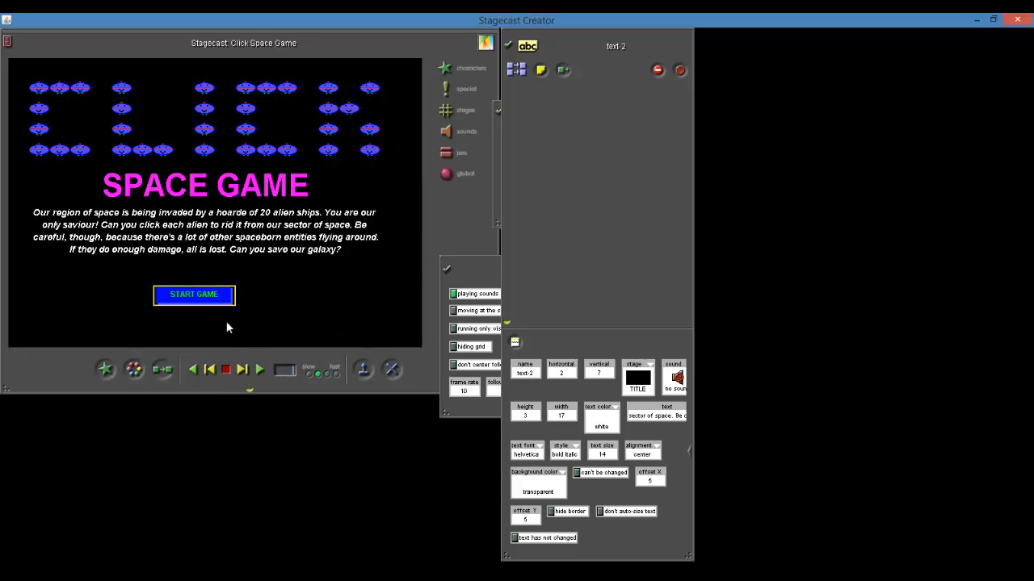
left_click(268, 292)
double_click(198, 296)
mouse_move(197, 295)
left_mouse_down()
mouse_move(277, 296)
mouse_move(193, 266)
mouse_move(196, 297)
left_mouse_up()
- Briefly run the simulation again to test the button's placement, then save the simulation
left_click(260, 370)
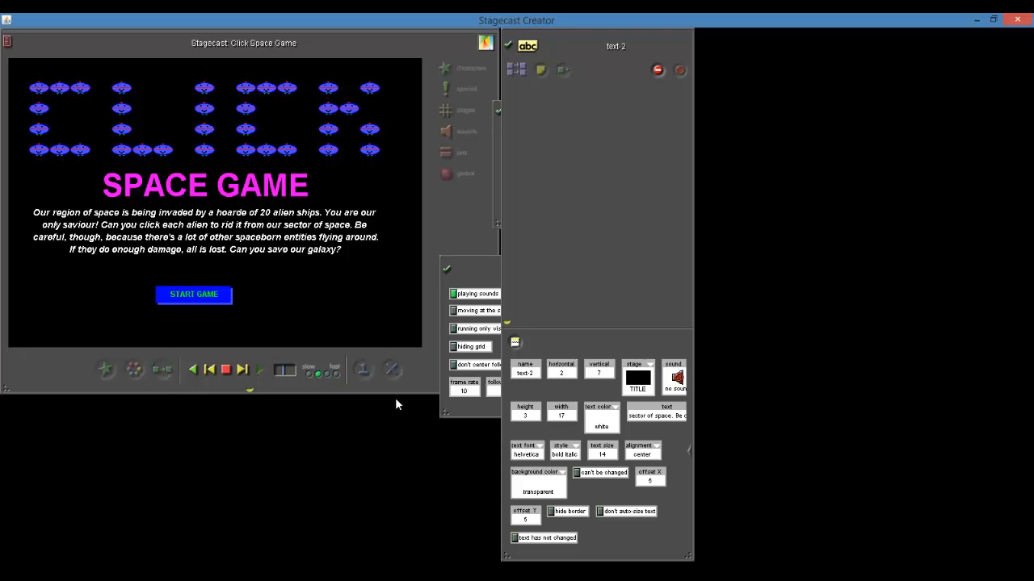
left_click(228, 371)
left_click(8, 43)
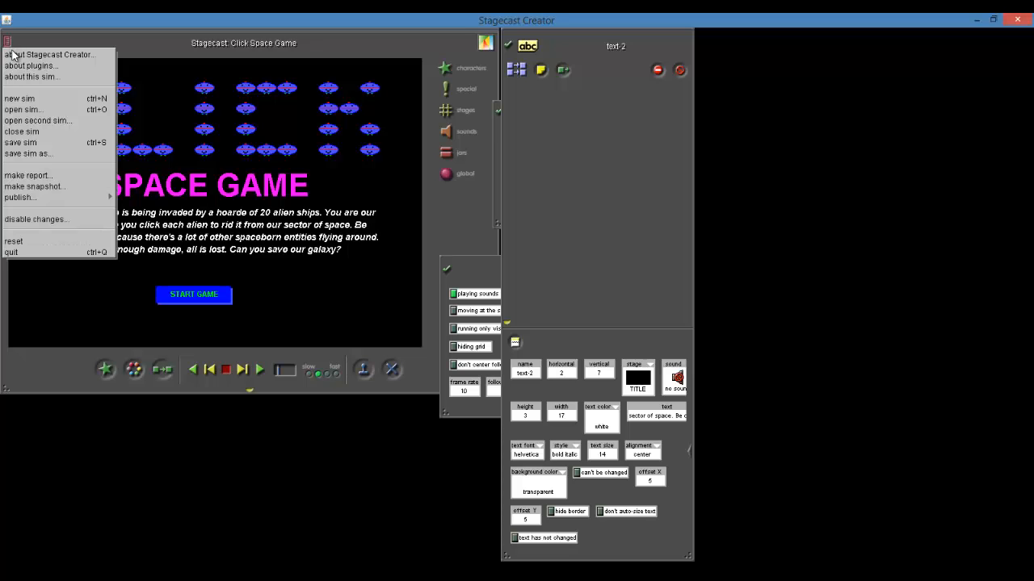
left_click(31, 142)
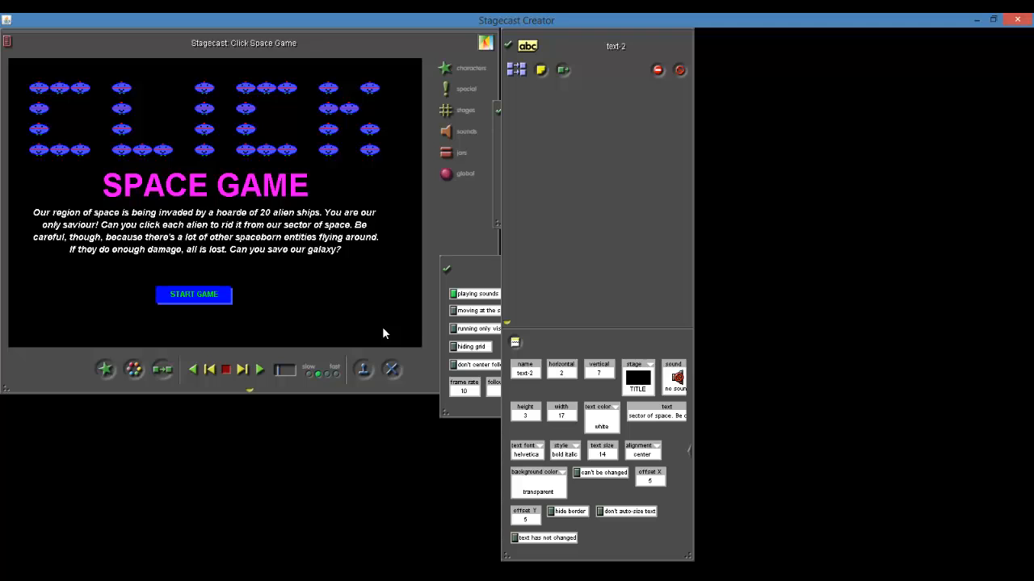
- Close the text-2 window and split the stage view to show the GAME stage beside the TITLE stage
left_click(506, 46)
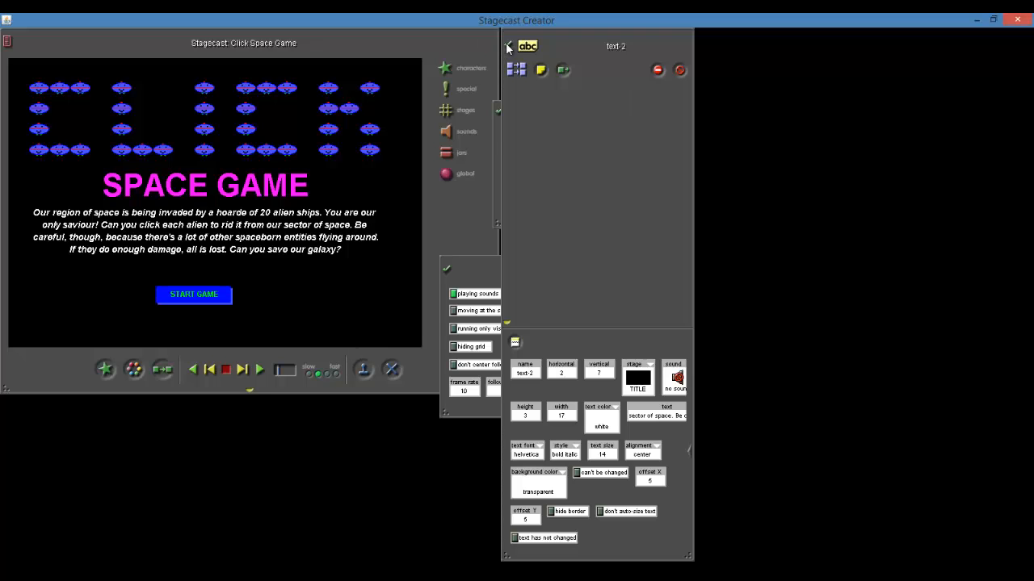
left_click(500, 110)
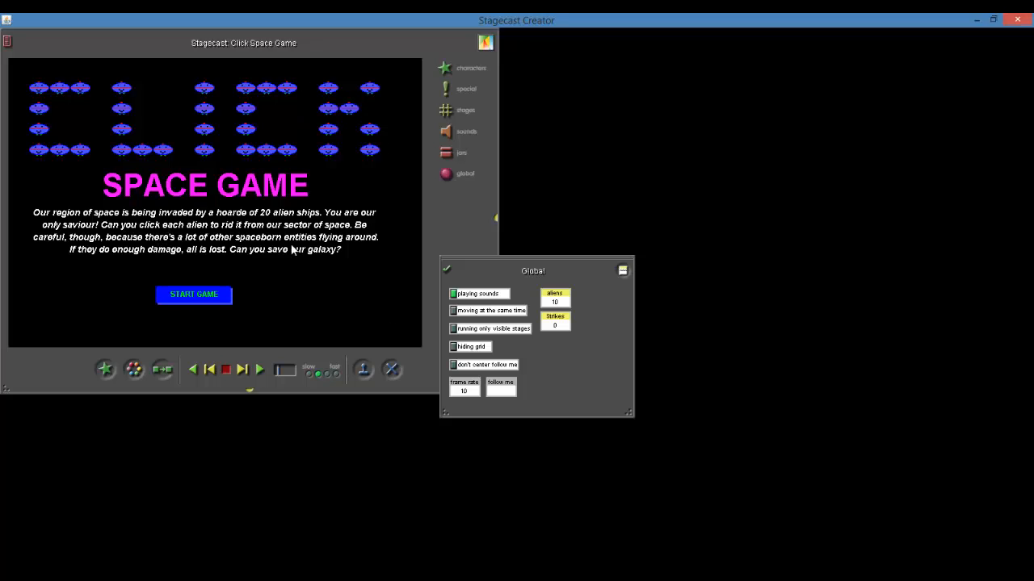
left_click(463, 116)
left_click_drag(370, 114, 585, 134)
left_click(622, 131)
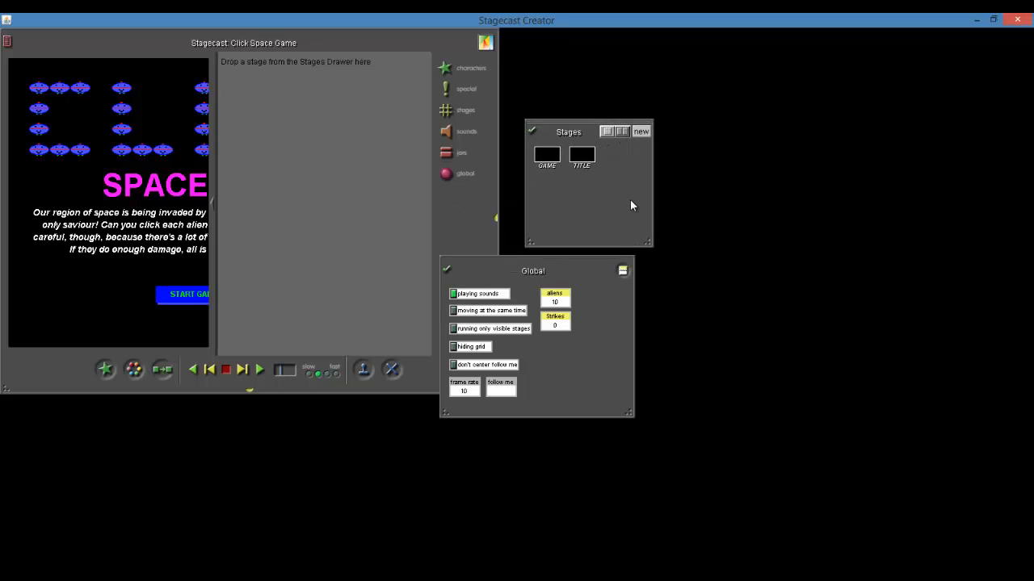
left_click(210, 201)
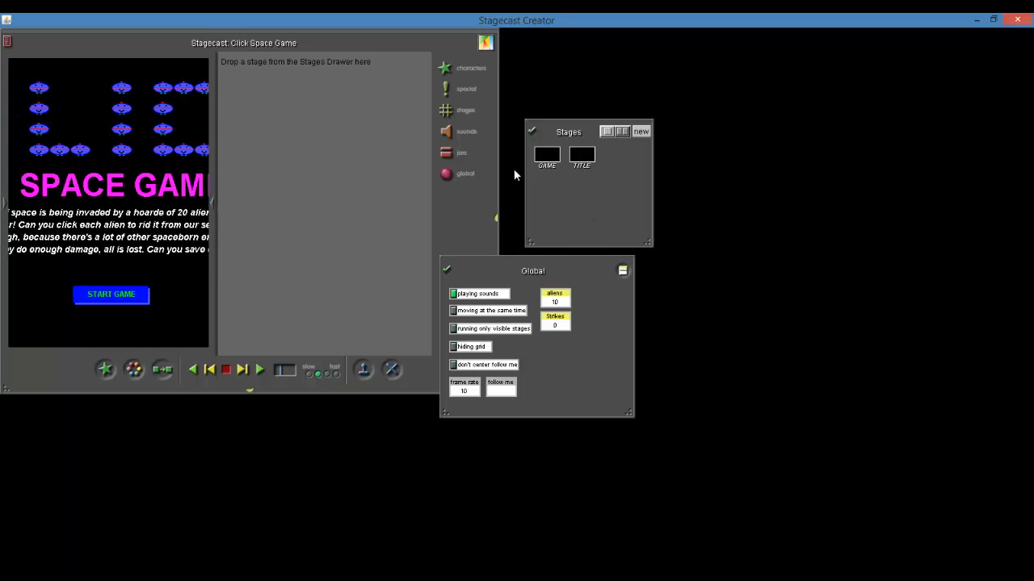
left_click_drag(547, 162, 286, 306)
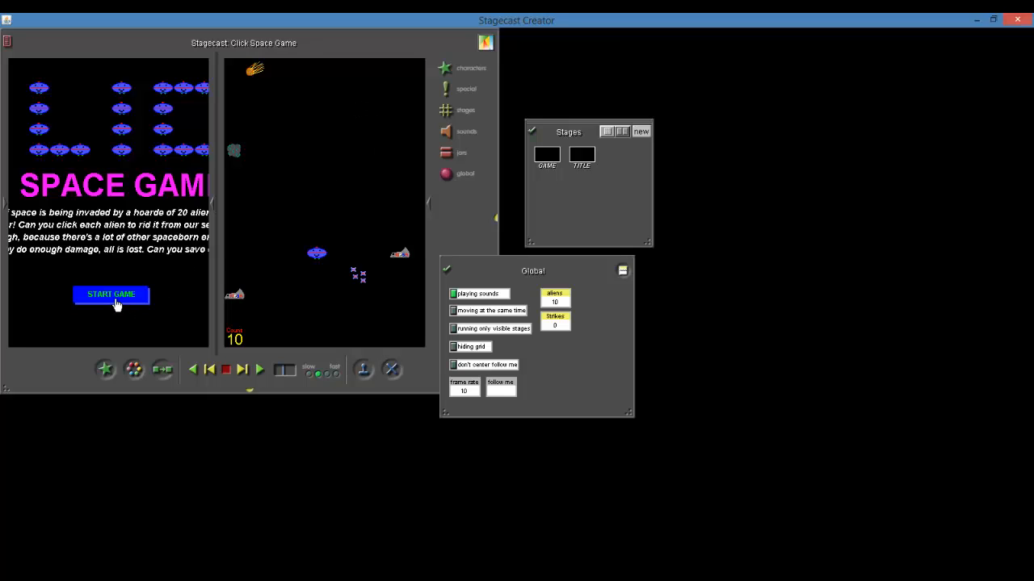
- Try placing the START GAME button over the alien in the GAME stage, and return it to the TITLE stage
left_click_drag(111, 300, 119, 296)
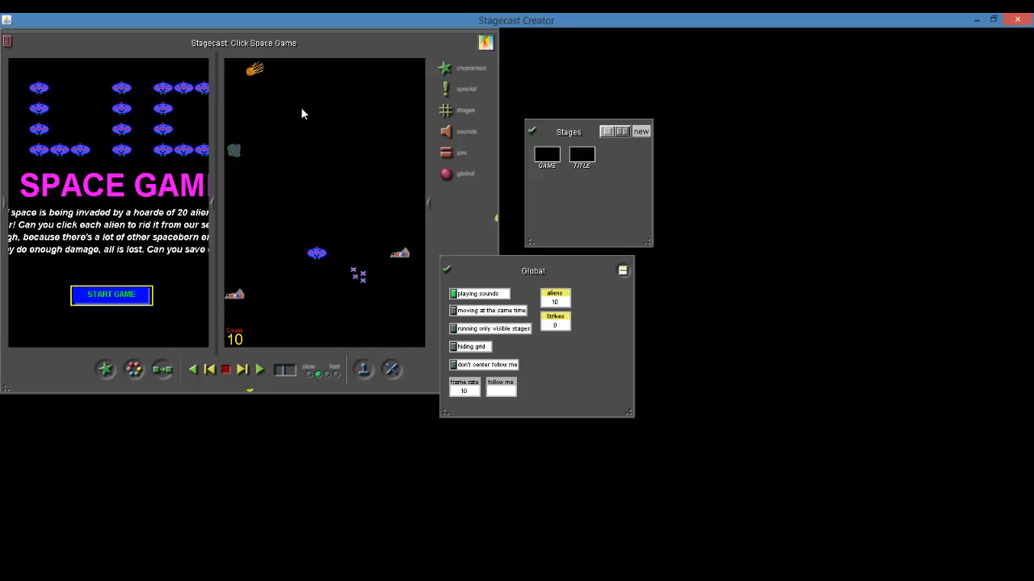
left_click(175, 294)
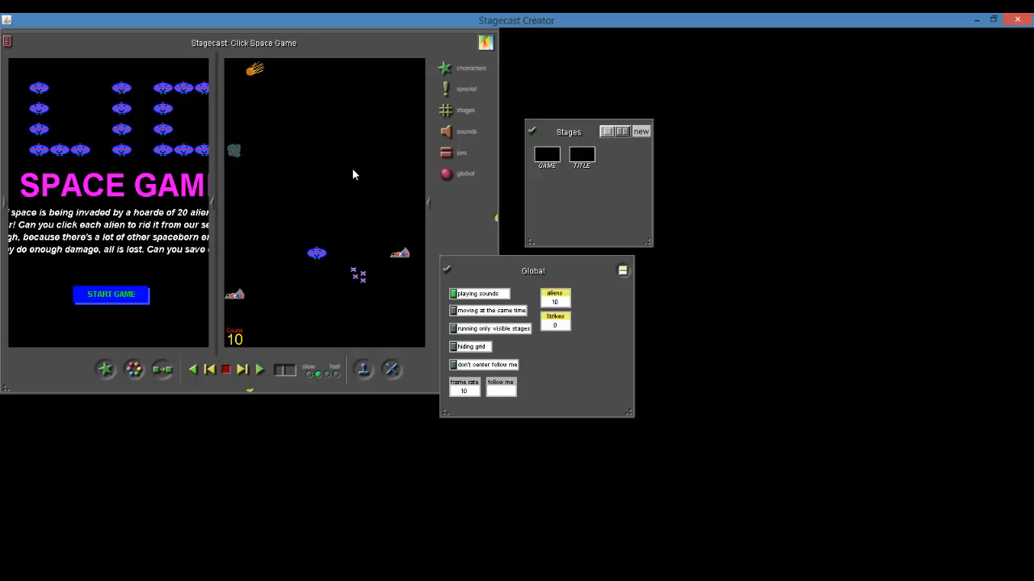
left_click_drag(97, 304, 317, 259)
left_click(287, 326)
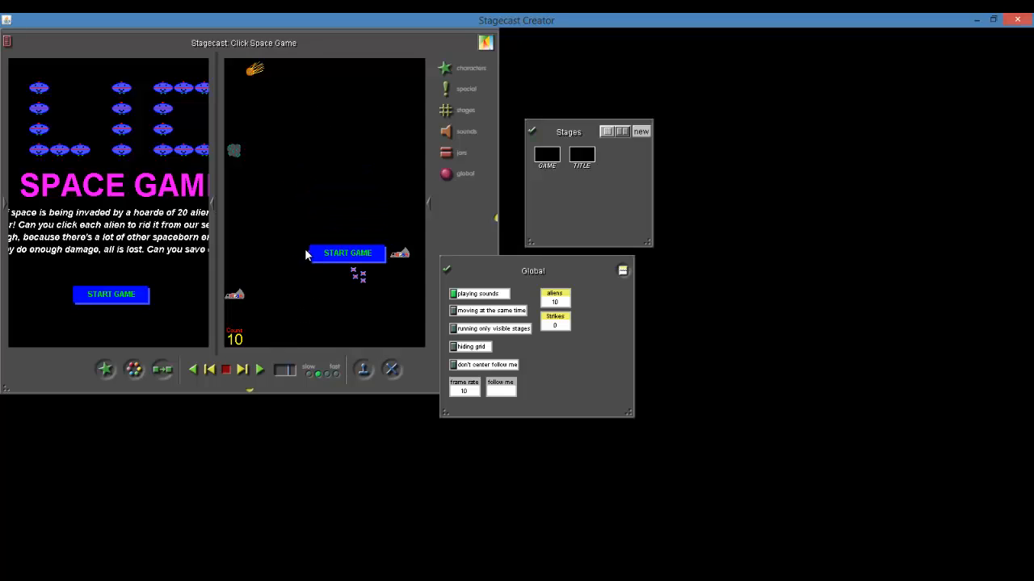
left_click_drag(329, 258, 103, 291)
left_click(302, 194)
- Place the START GAME button in the GAME stage, assign it to the global follow me variable, and return it to the TITLE stage
left_click_drag(95, 300, 293, 172)
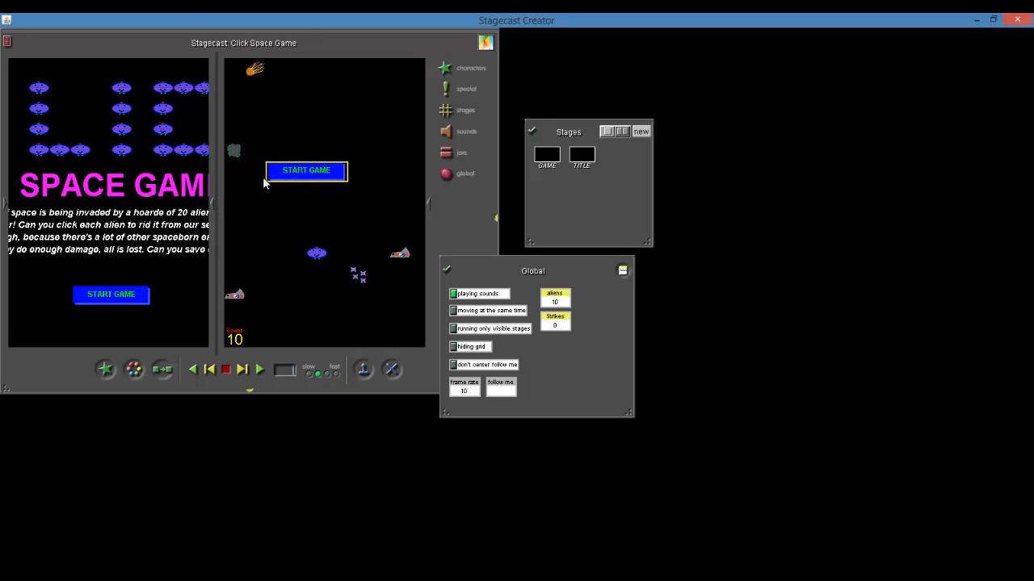
left_click_drag(277, 173, 505, 391)
left_click(376, 204)
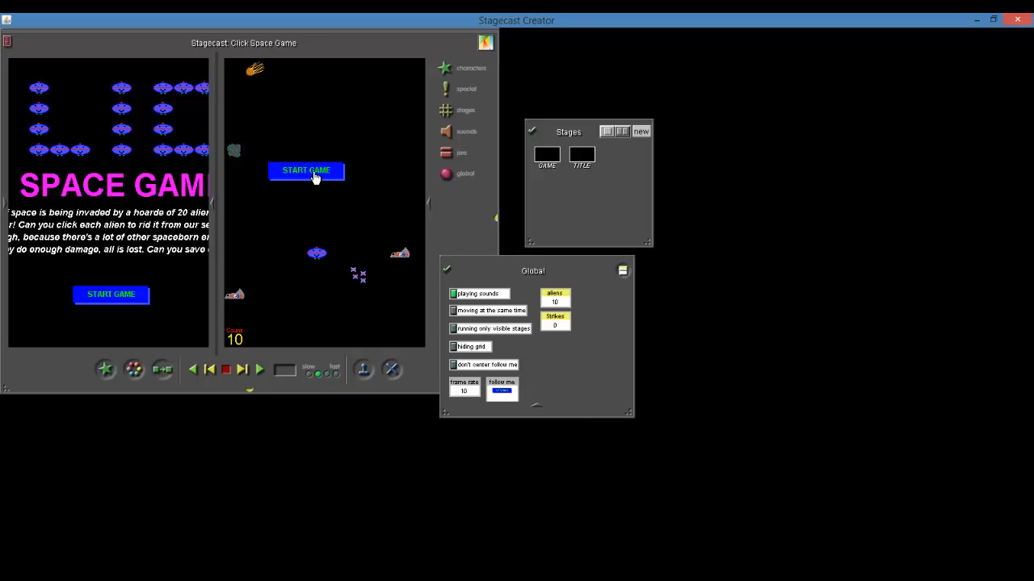
left_click_drag(316, 173, 121, 301)
left_click(123, 332)
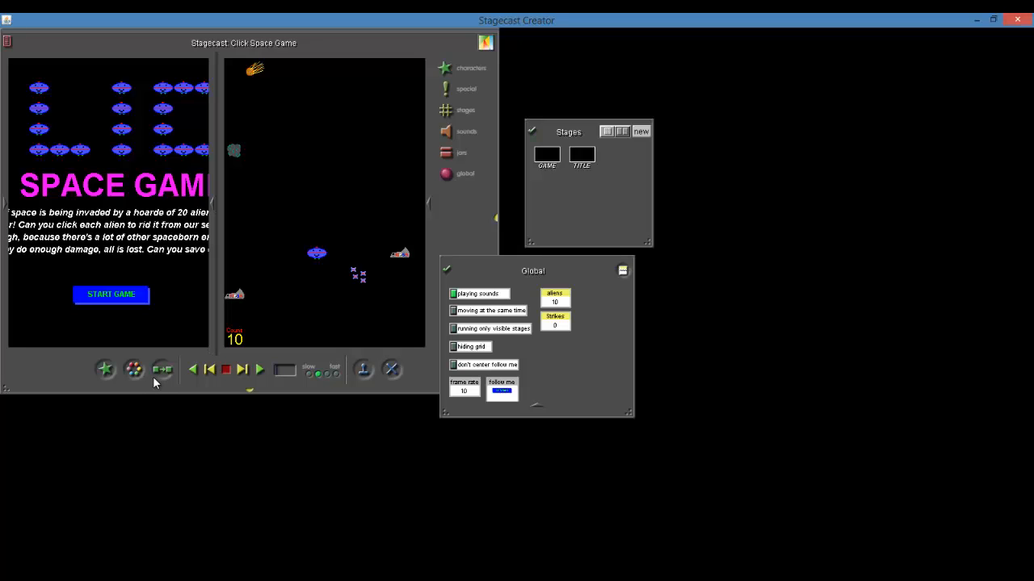
- Create a rule for the START GAME button in an enlarged Rule Maker, with the condition that the mouse is clicked on the button
left_click(107, 297)
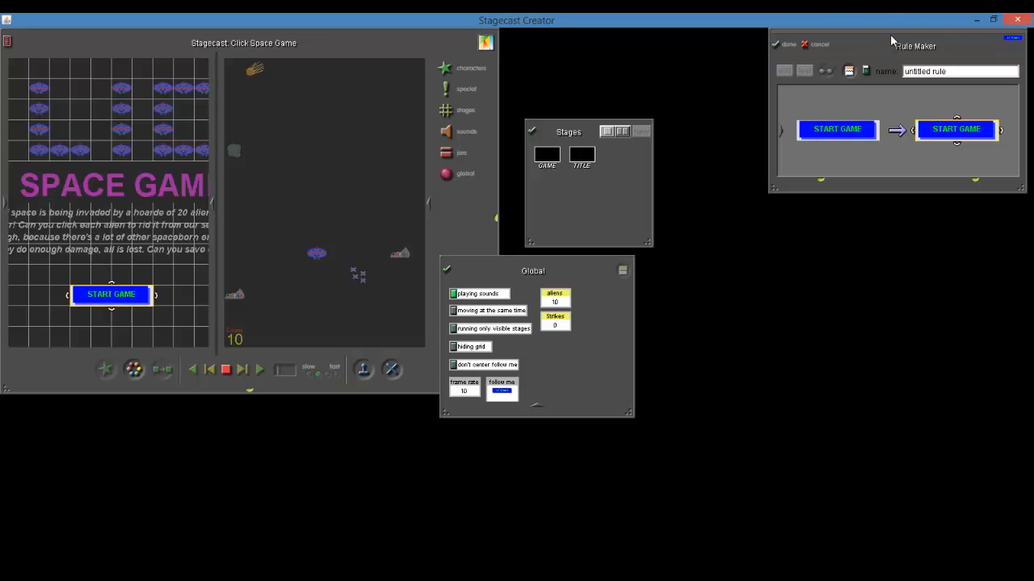
left_click_drag(889, 46, 702, 67)
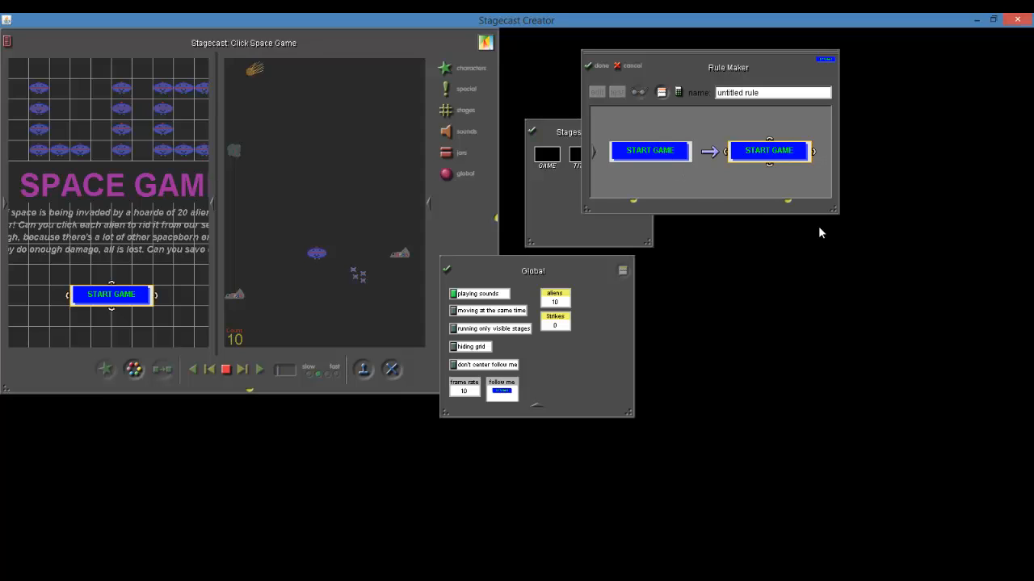
left_click_drag(832, 213, 872, 403)
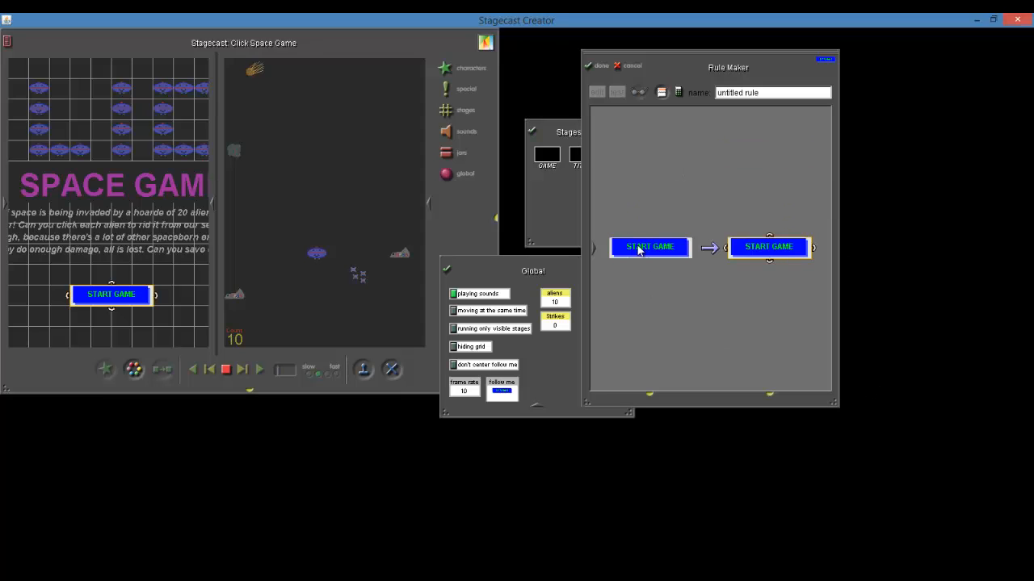
left_click(652, 253)
left_click(650, 185)
left_click(650, 395)
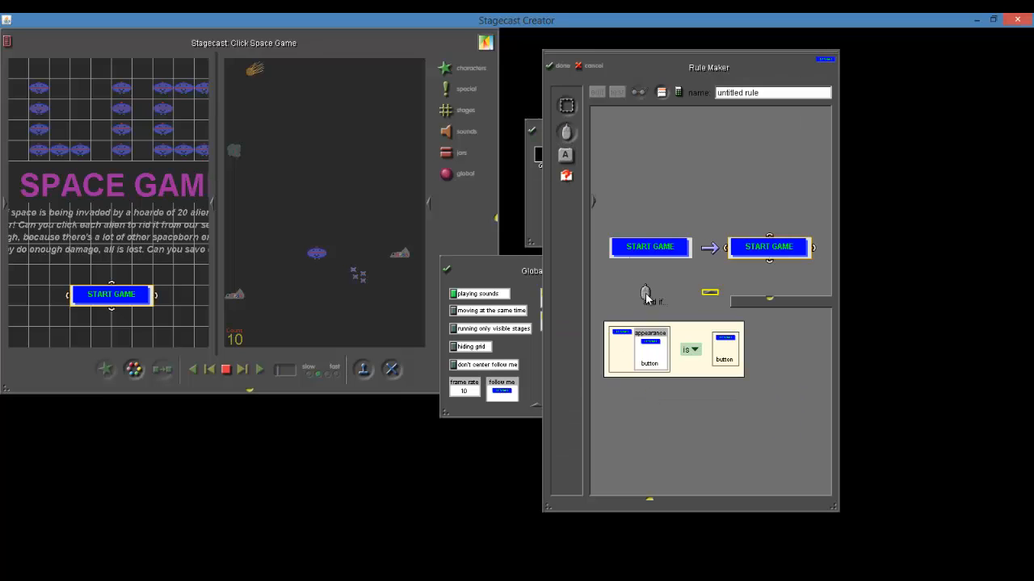
left_click(614, 253)
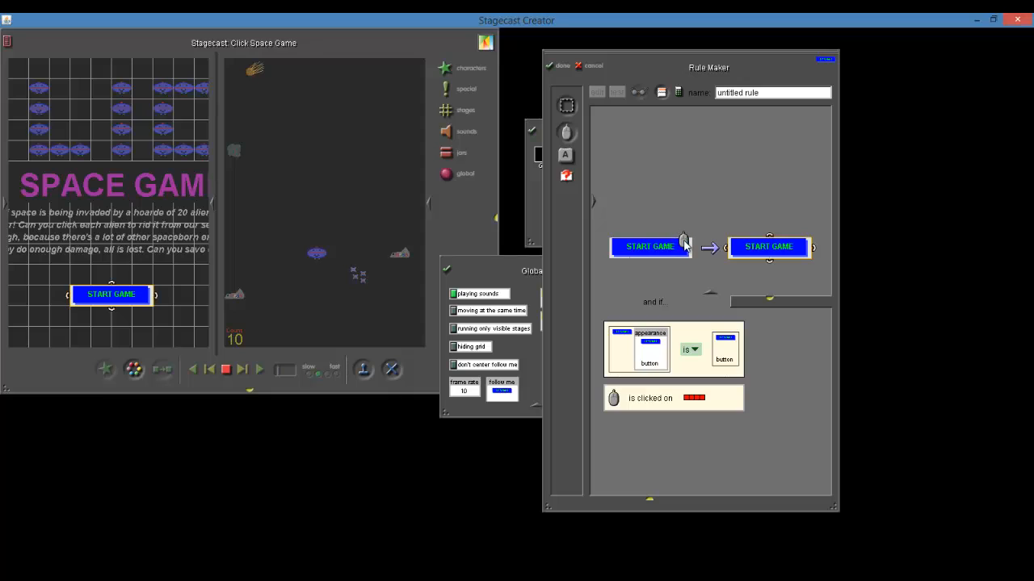
- Add a rule action that puts the START GAME button on the GAME stage, using the button's stage variable
left_click(771, 302)
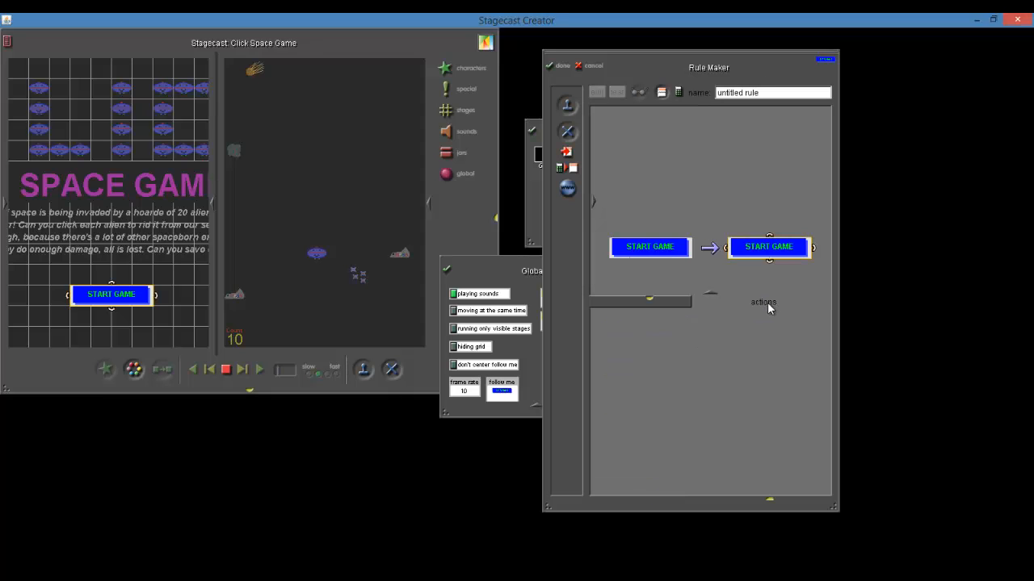
double_click(759, 249)
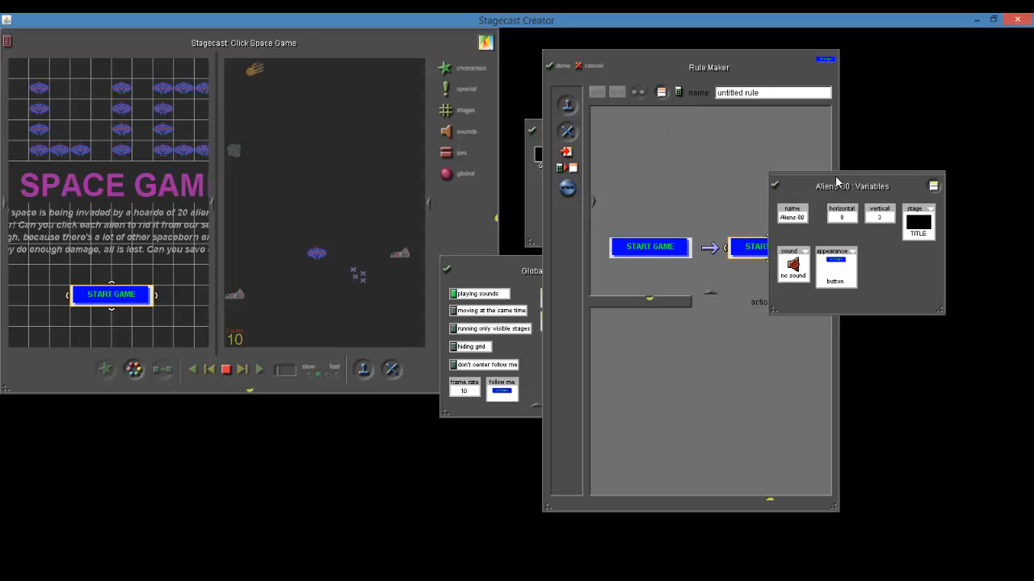
left_click_drag(834, 179, 760, 89)
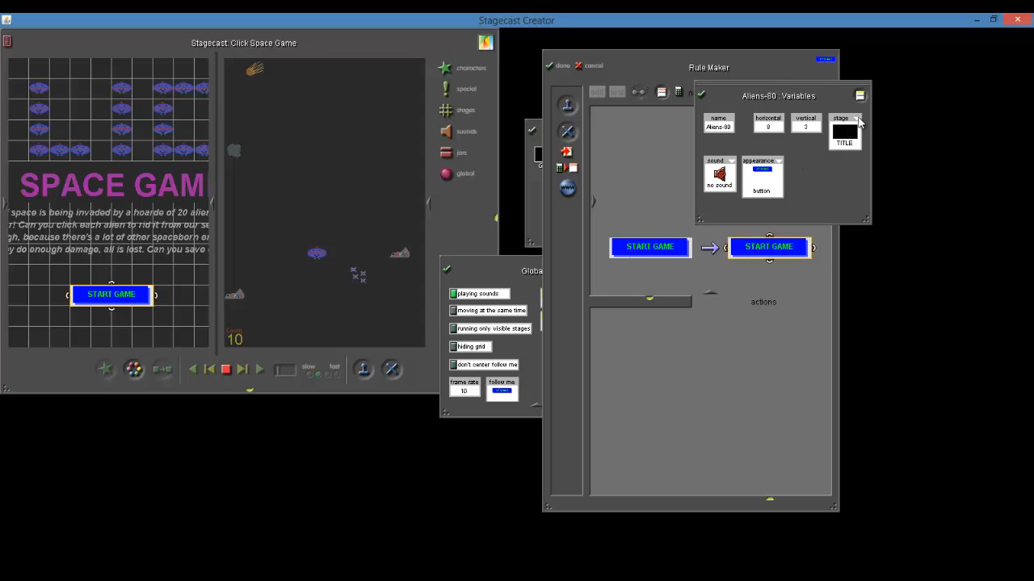
left_click(857, 120)
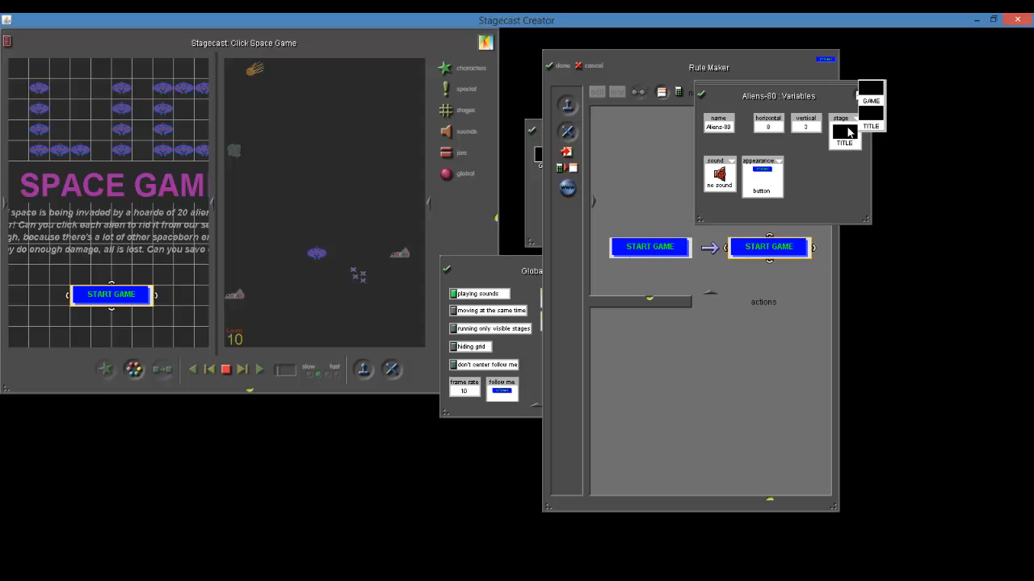
left_click(870, 97)
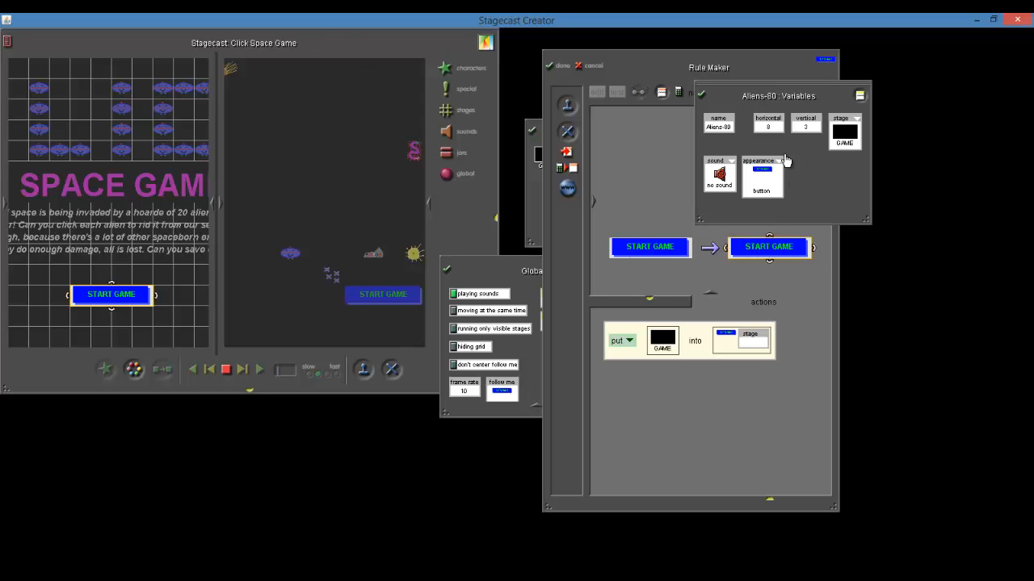
- Add rule actions that set the button's horizontal position to 1 and its vertical position to 14
left_click(778, 126)
type("1")
key("Return")
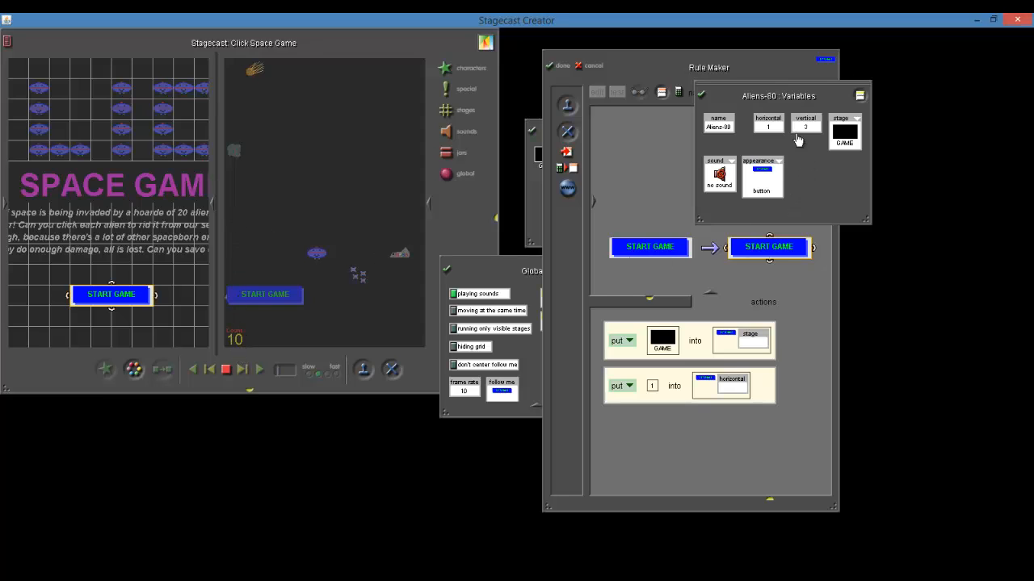
type("14")
key("Return")
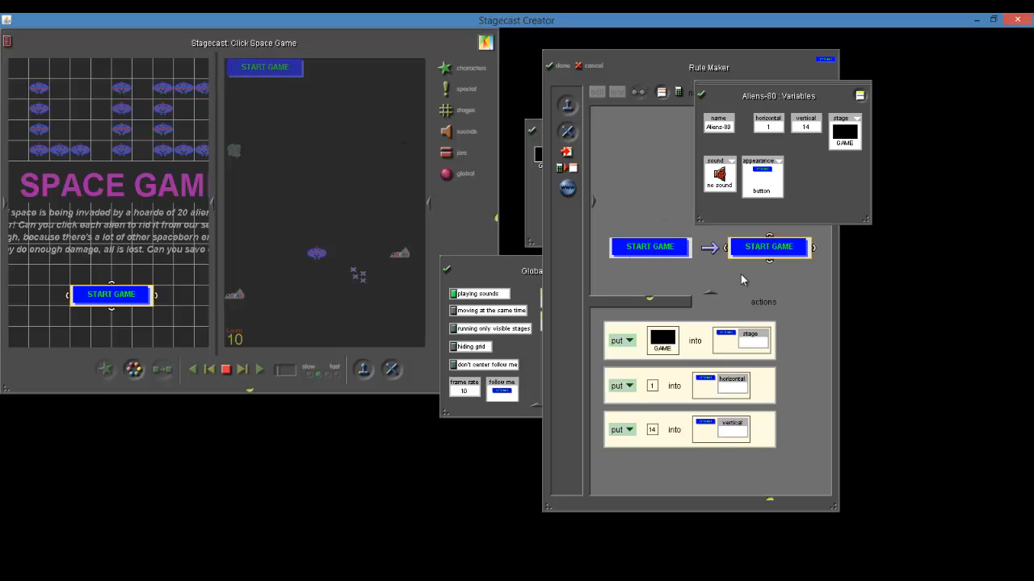
- Add a rule action that changes the button's appearance to alien 1, and enlarge the Rule Maker to fit all actions
left_click(778, 166)
left_click(780, 41)
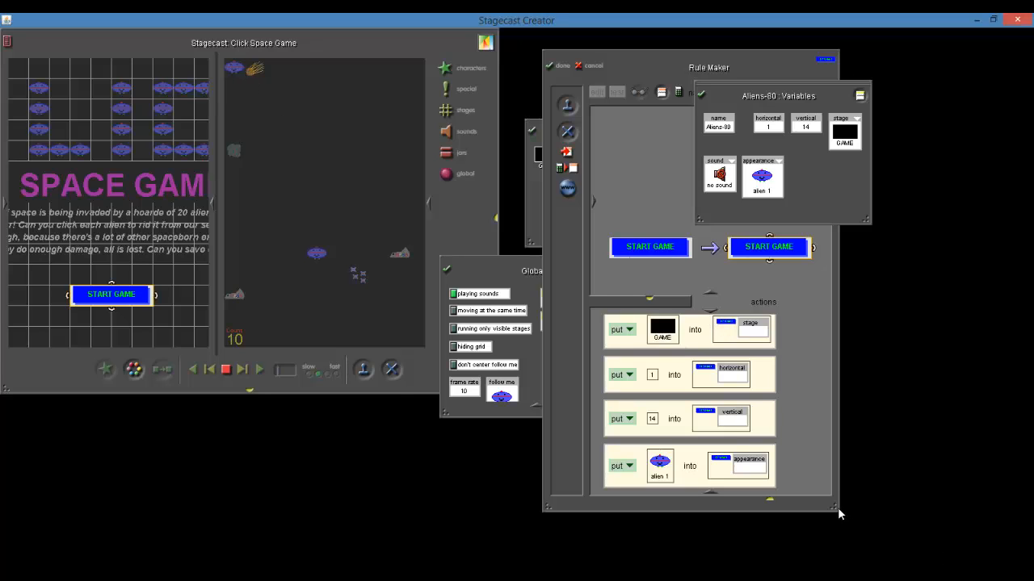
left_click_drag(835, 509, 836, 545)
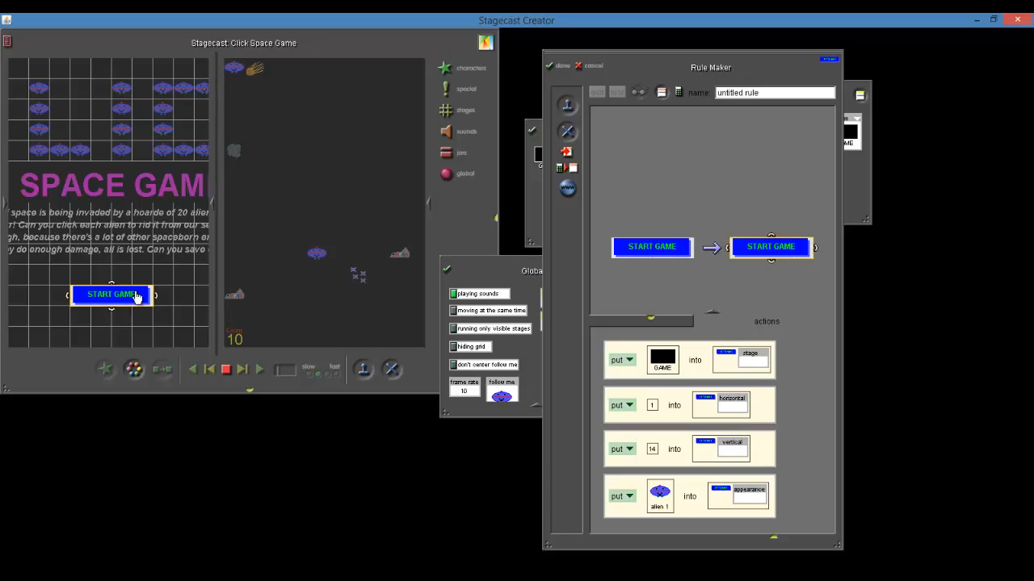
- Name the rule Start Game and finish it
triple_click(753, 93)
type("Start Game")
left_click(556, 66)
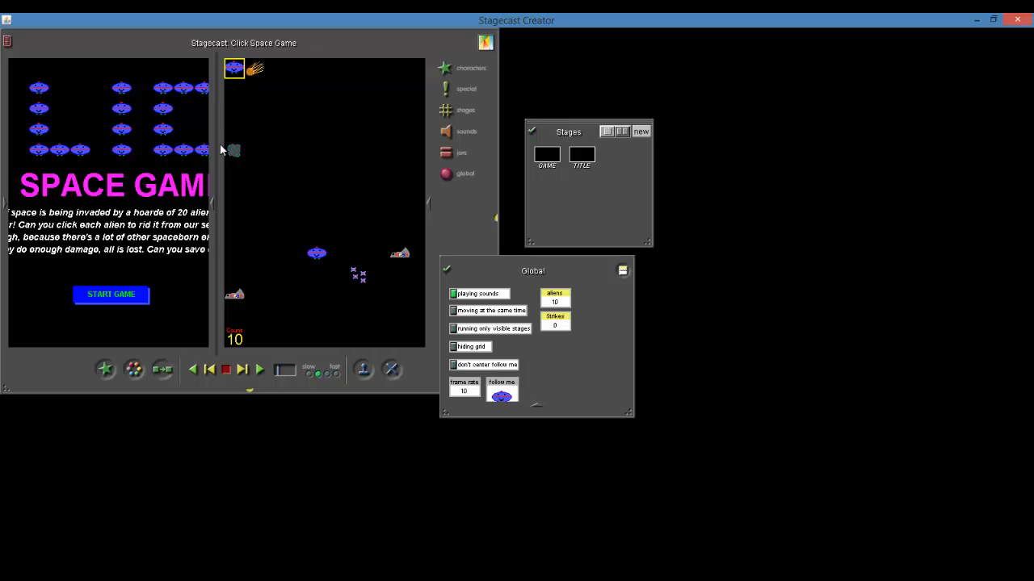
- Step the simulation back once, and save the sim with only the TITLE stage displayed
left_click(111, 301)
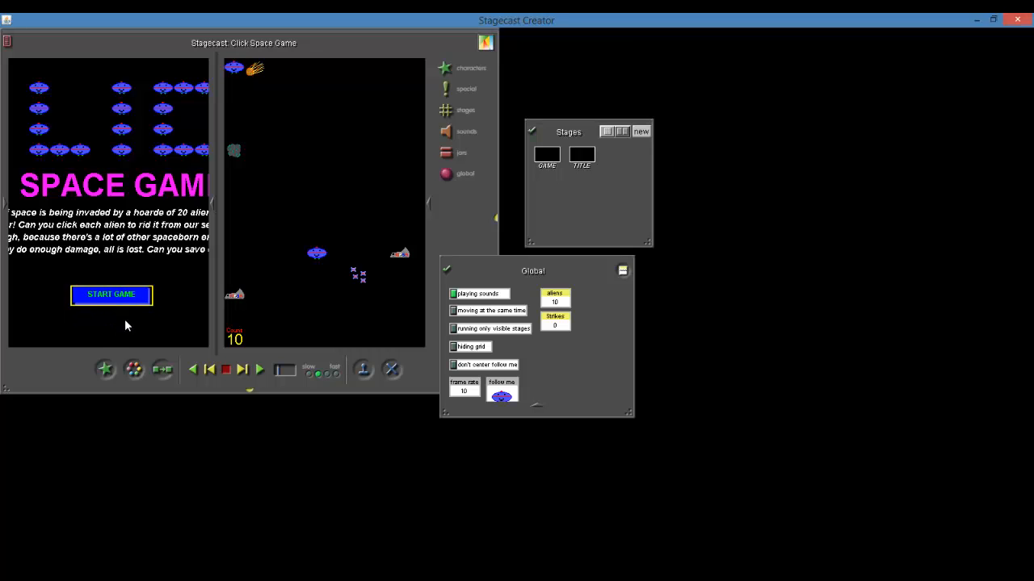
left_click(212, 372)
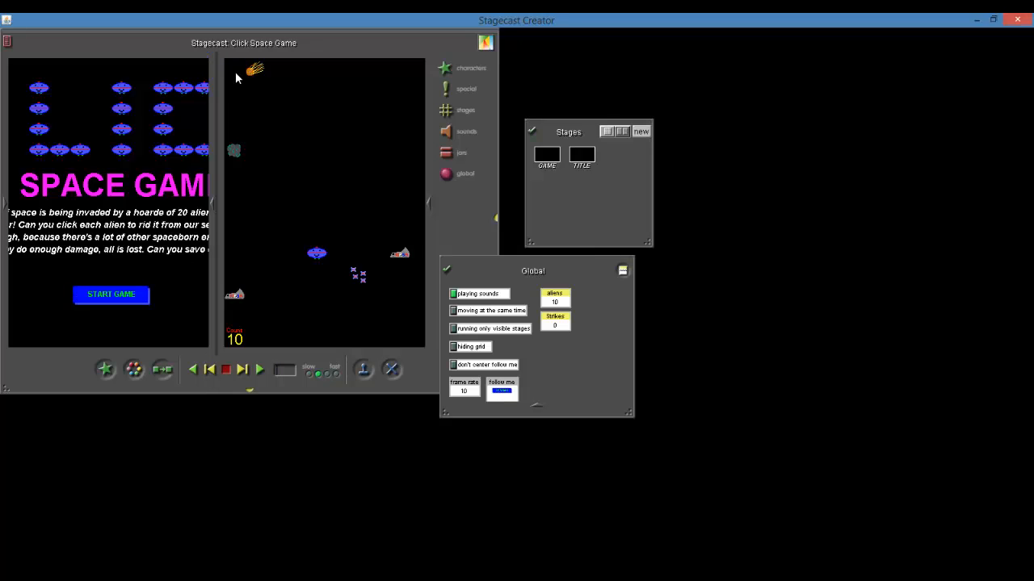
left_click(115, 298)
left_click(609, 134)
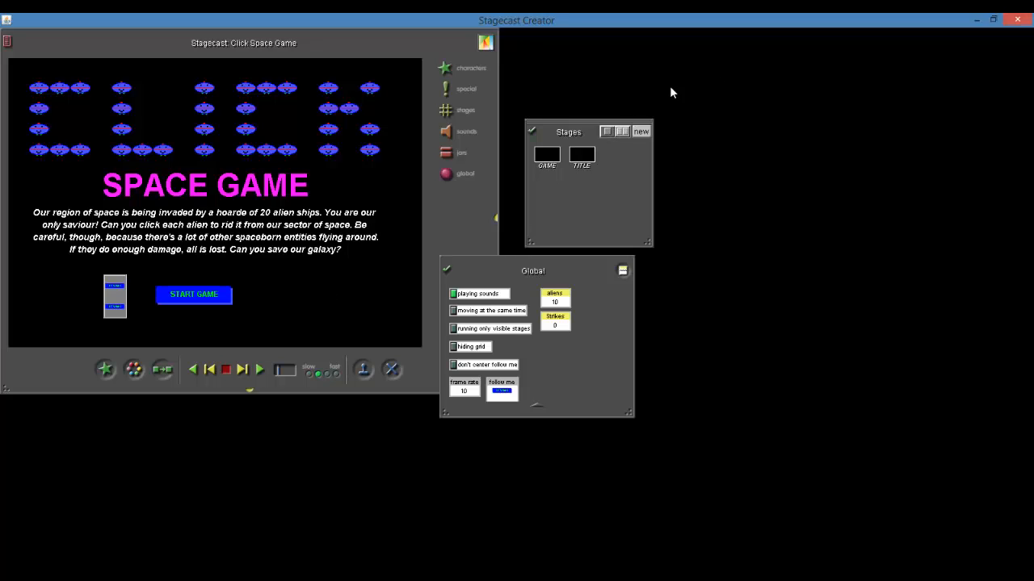
left_click(274, 305)
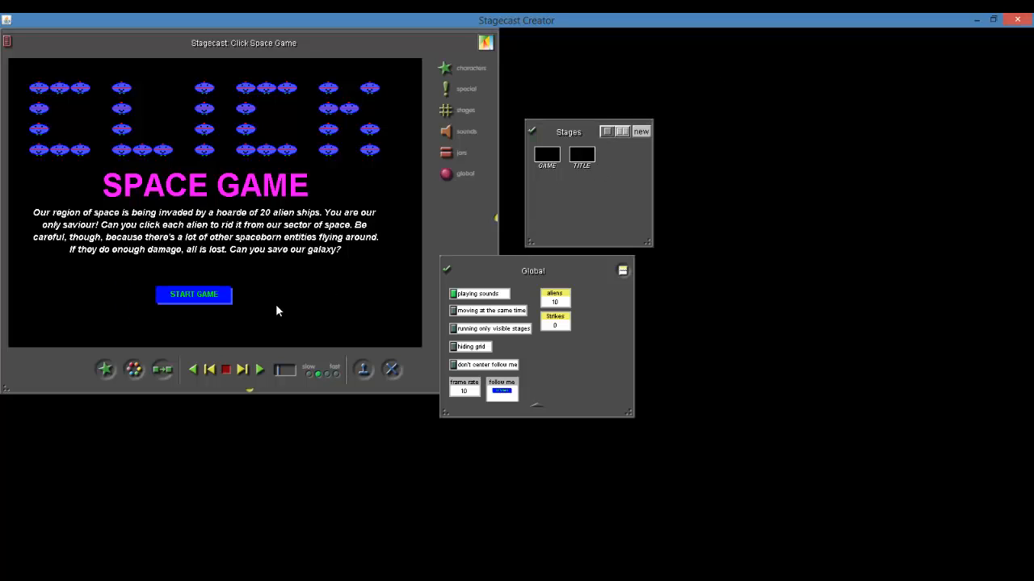
left_click(7, 40)
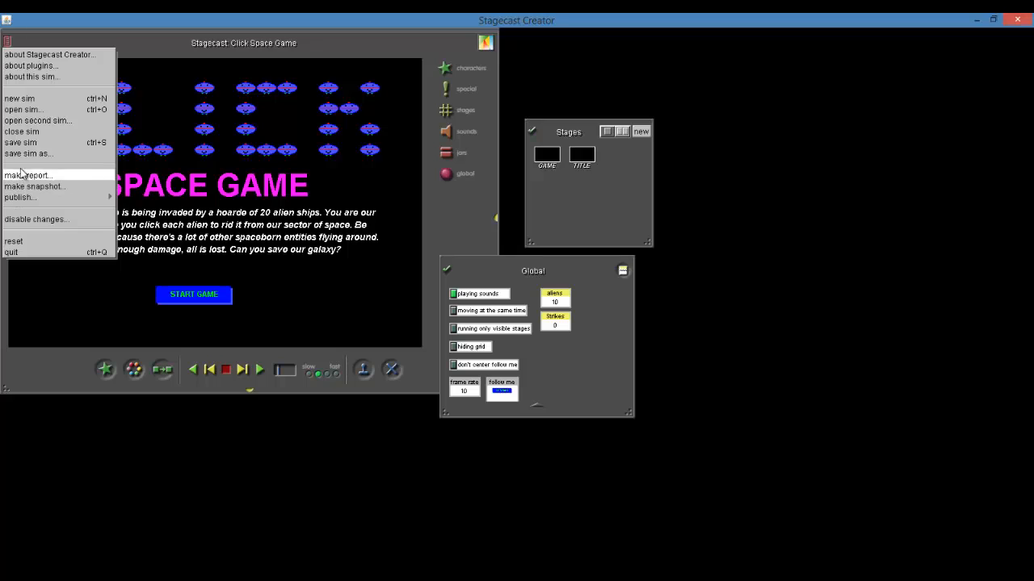
left_click(23, 143)
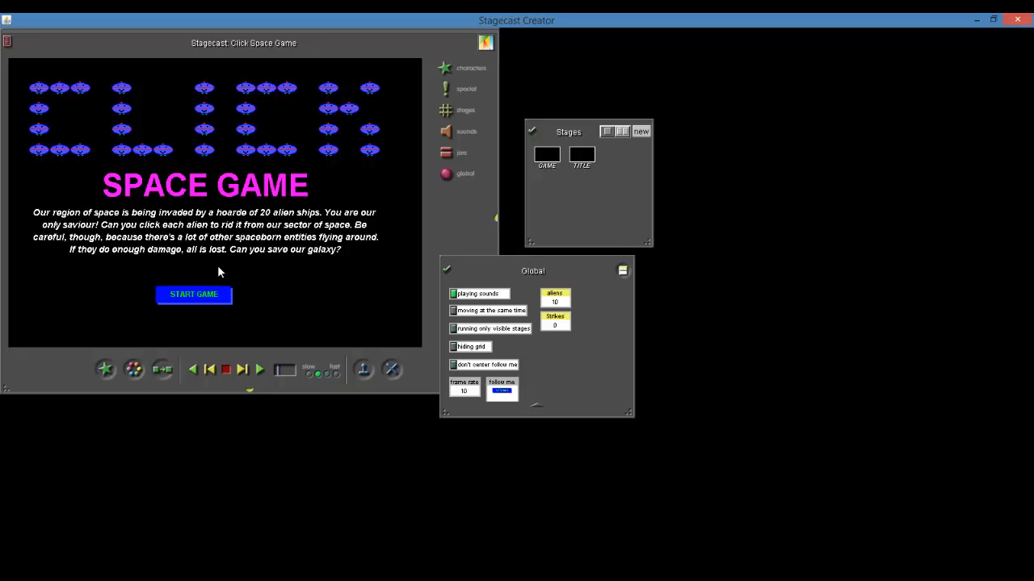
- Test the START GAME button in a running sim, stop the run, and move the button back below the introduction text
left_click(260, 371)
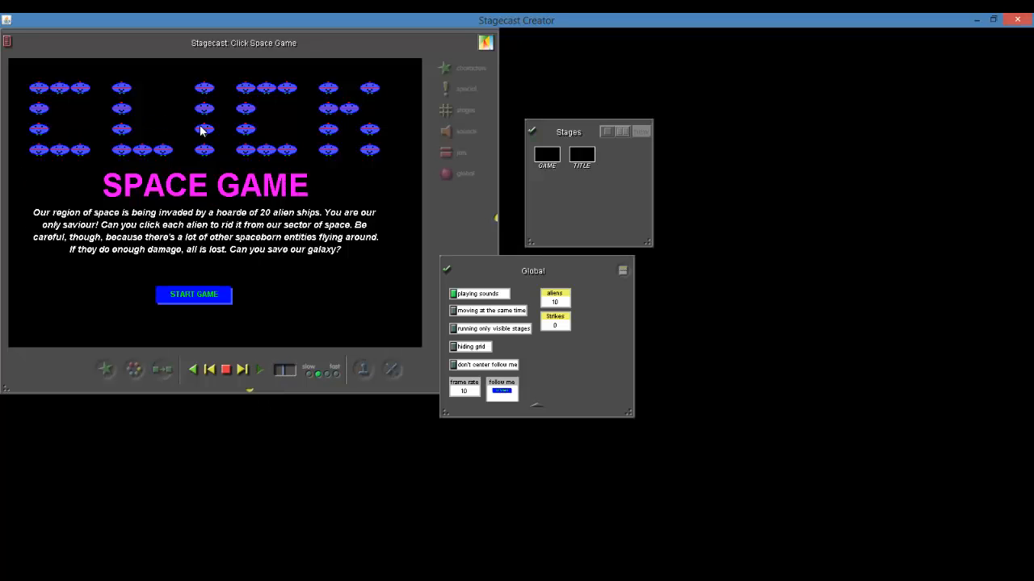
left_click(204, 296)
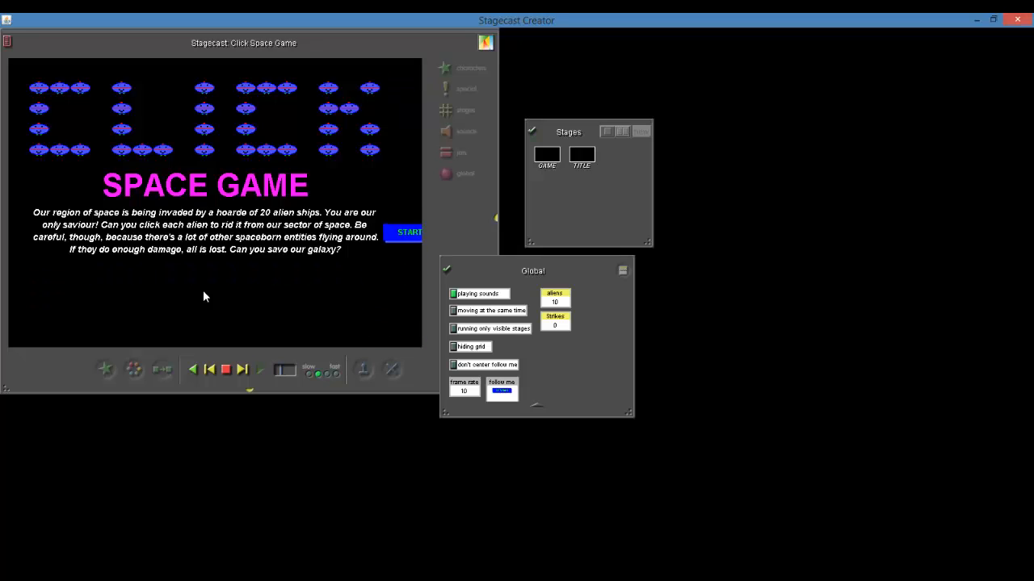
left_click(226, 373)
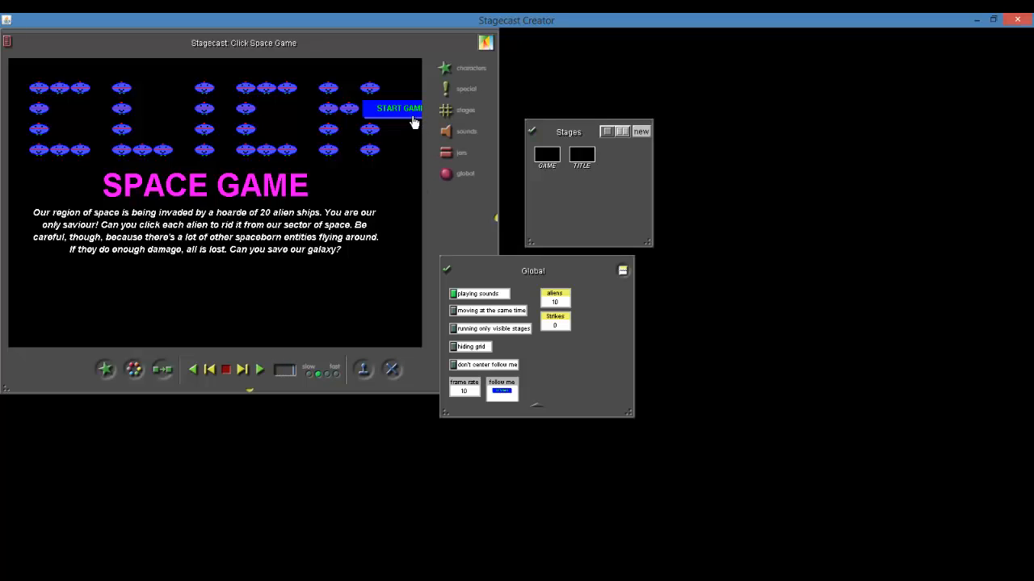
left_click(405, 115)
left_click_drag(406, 115, 209, 299)
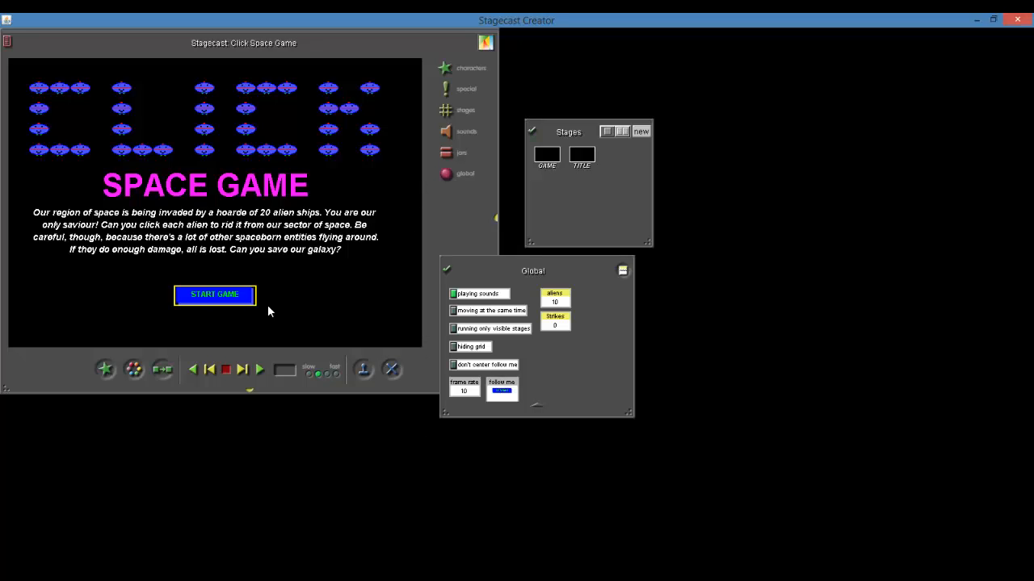
- Enlarge the Global window to examine the follow me variable, and compare it with the START GAME button's character name
left_click(503, 399)
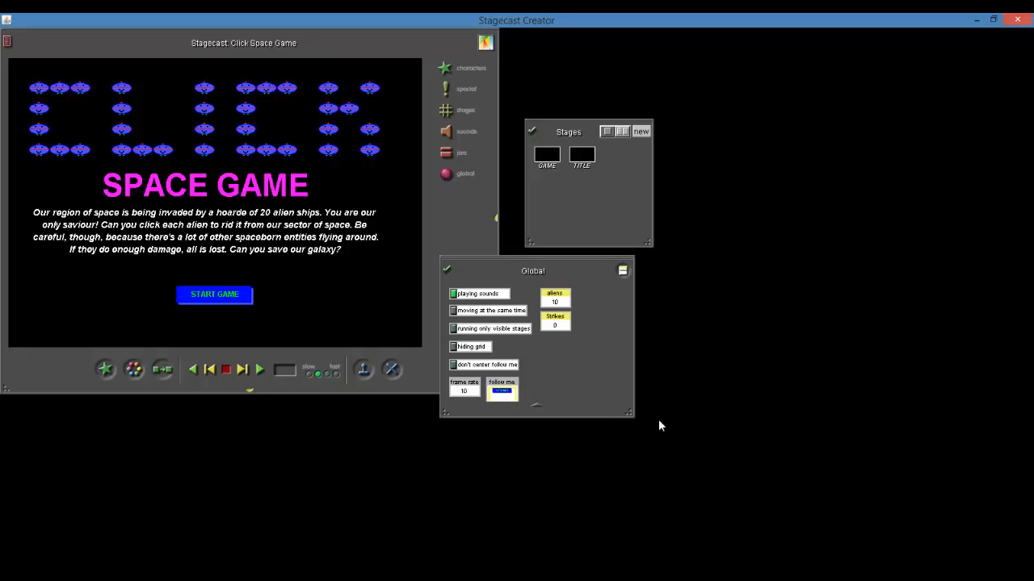
left_click_drag(627, 412, 633, 463)
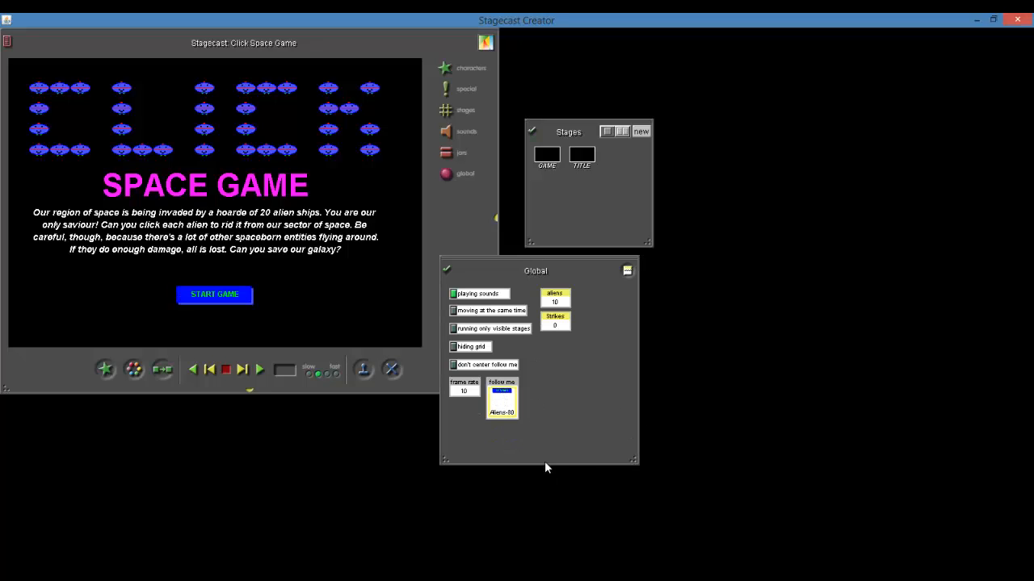
left_click(554, 391)
left_click(502, 404)
double_click(200, 298)
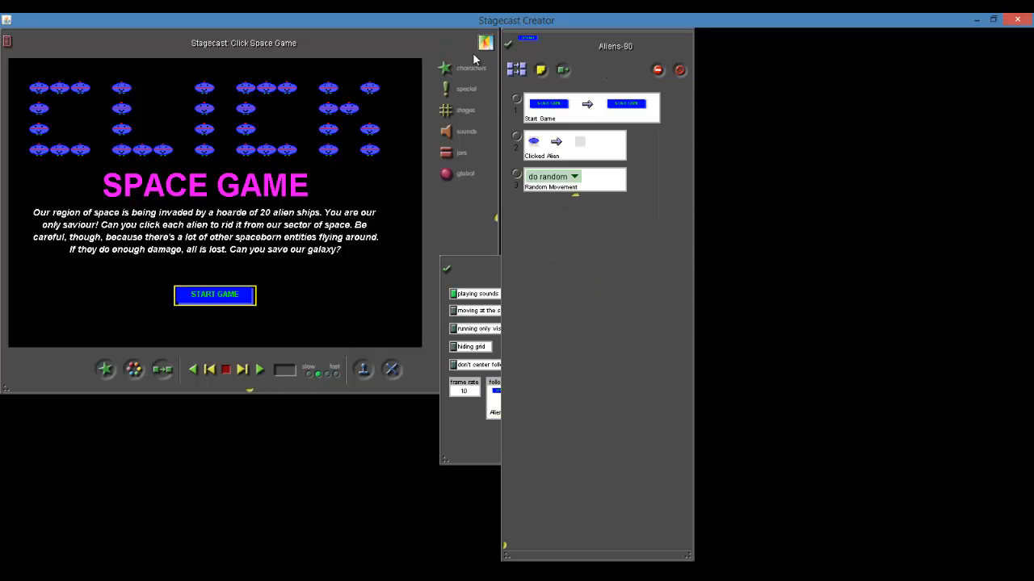
left_click(509, 42)
- Display the GAME stage and examine the name and rules of the alien in its upper-left corner
left_click(462, 112)
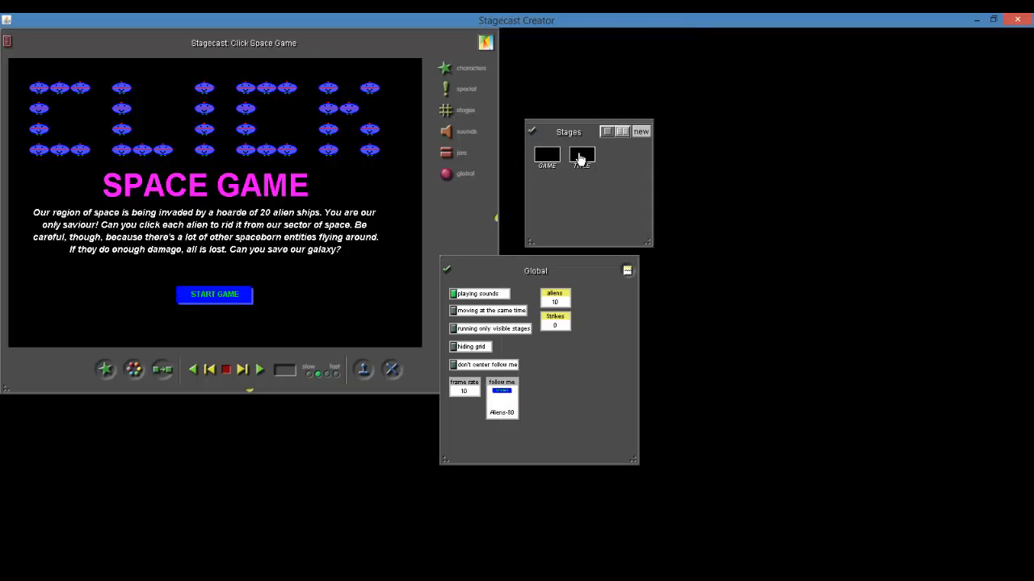
double_click(555, 160)
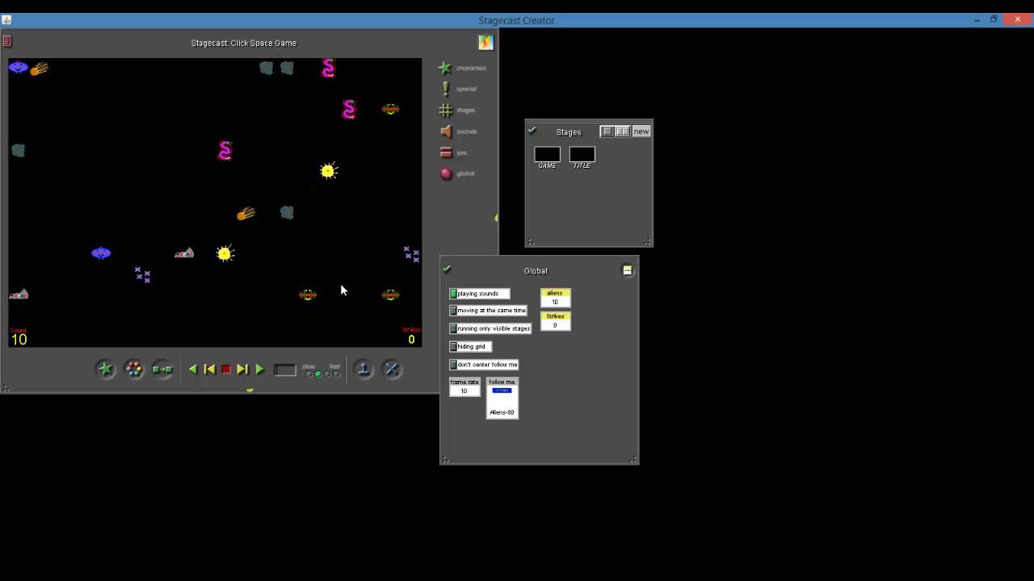
double_click(21, 74)
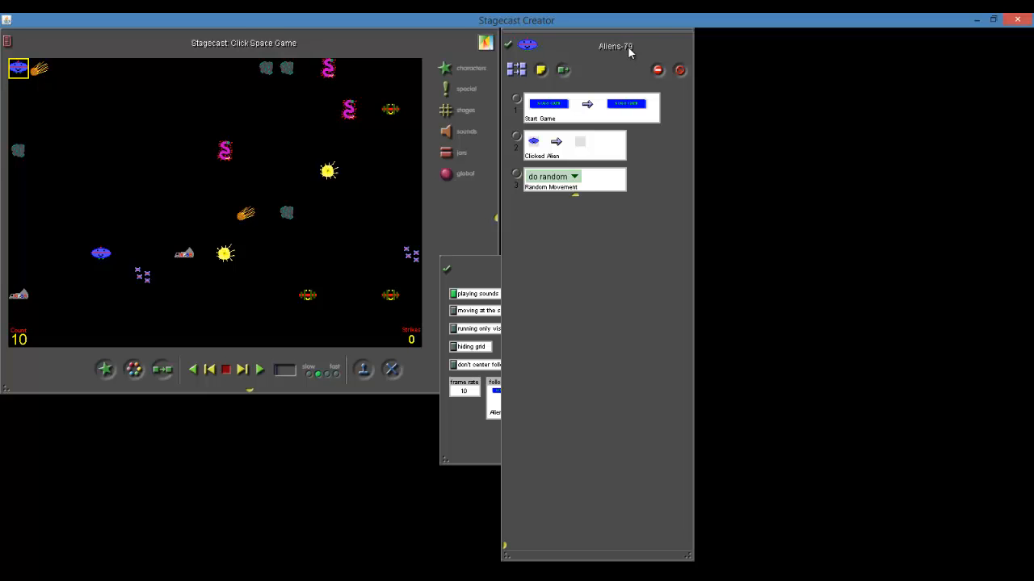
left_click(508, 44)
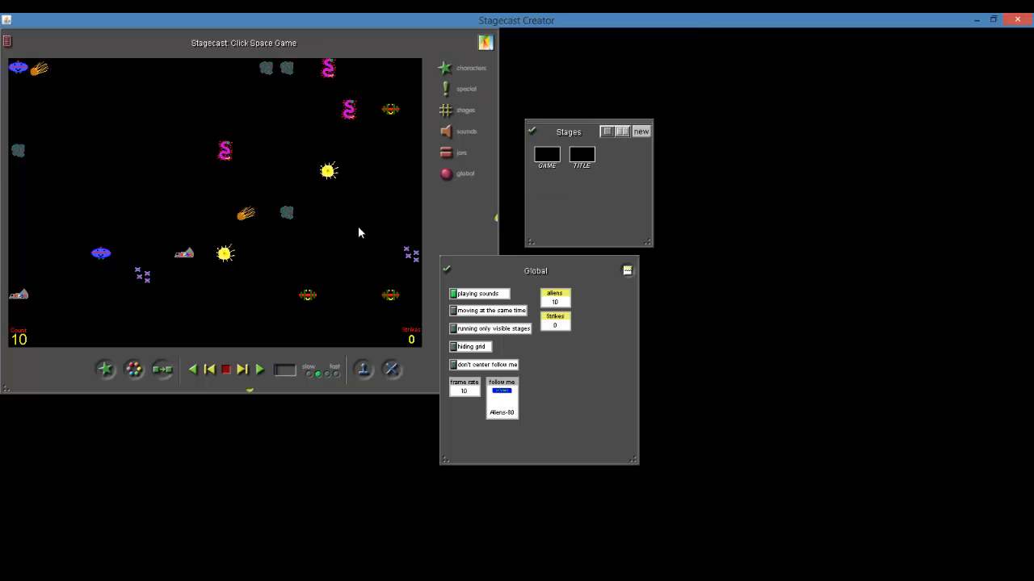
- Reset the sim, and rename the START GAME button character to BUTTON
left_click(7, 41)
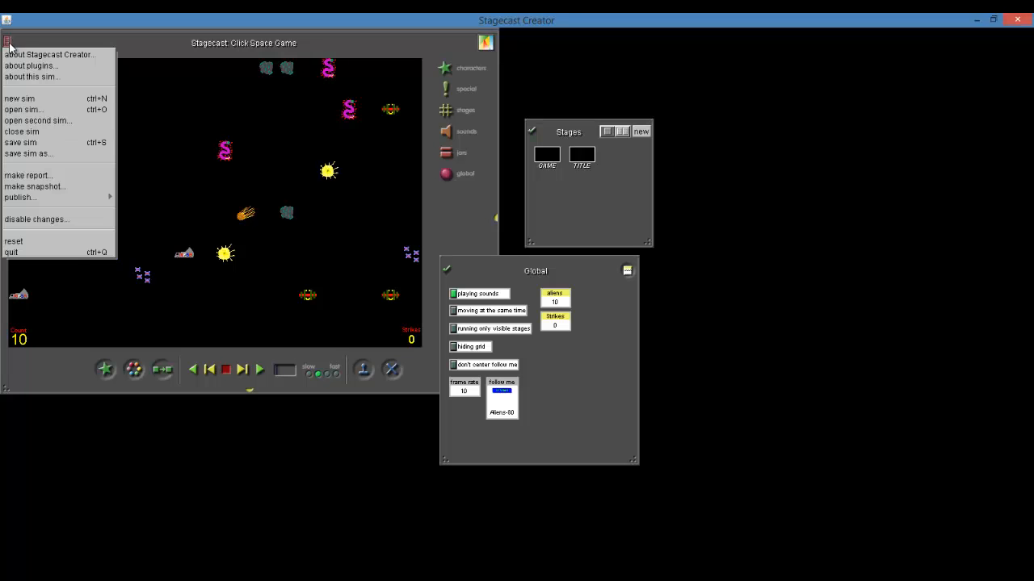
left_click(50, 239)
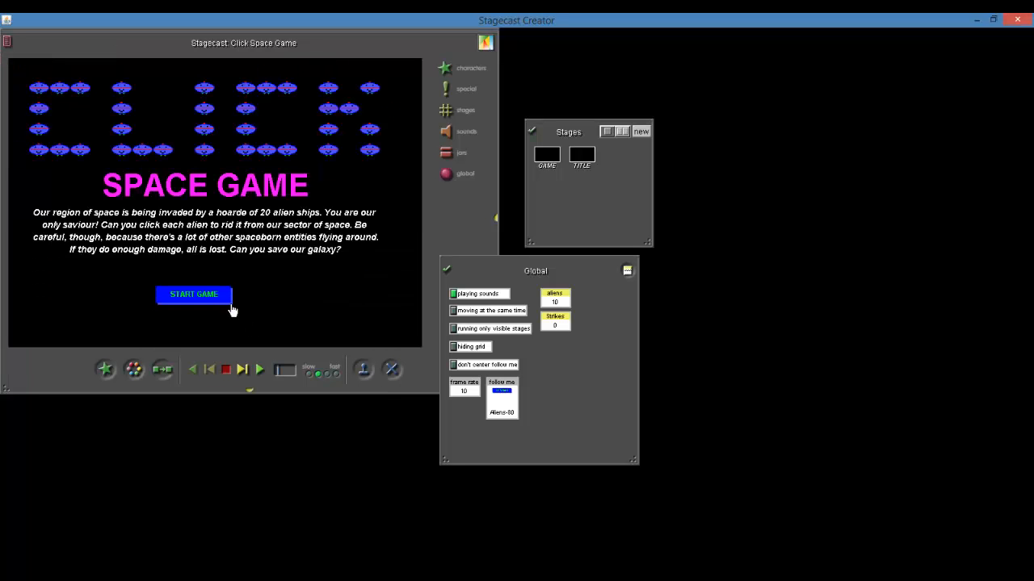
left_click(182, 293)
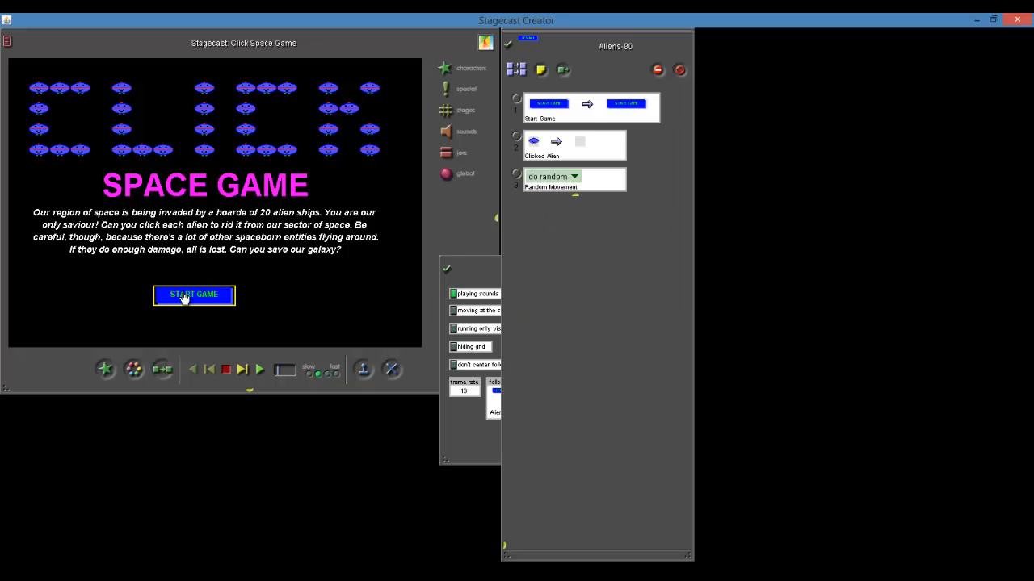
left_click(505, 547)
left_click(533, 472)
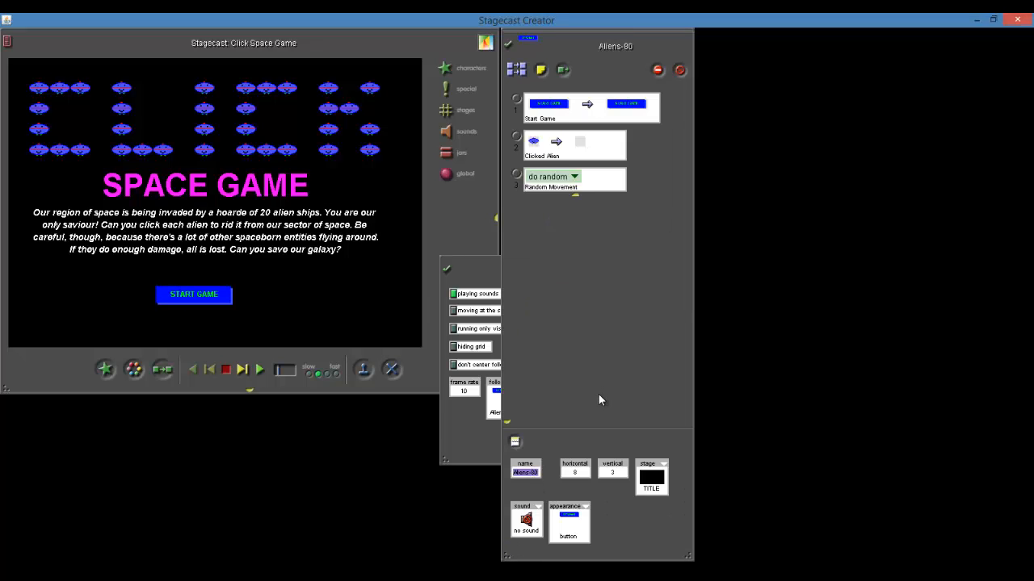
key("BackSpace")
type("BUTTON")
key("Return")
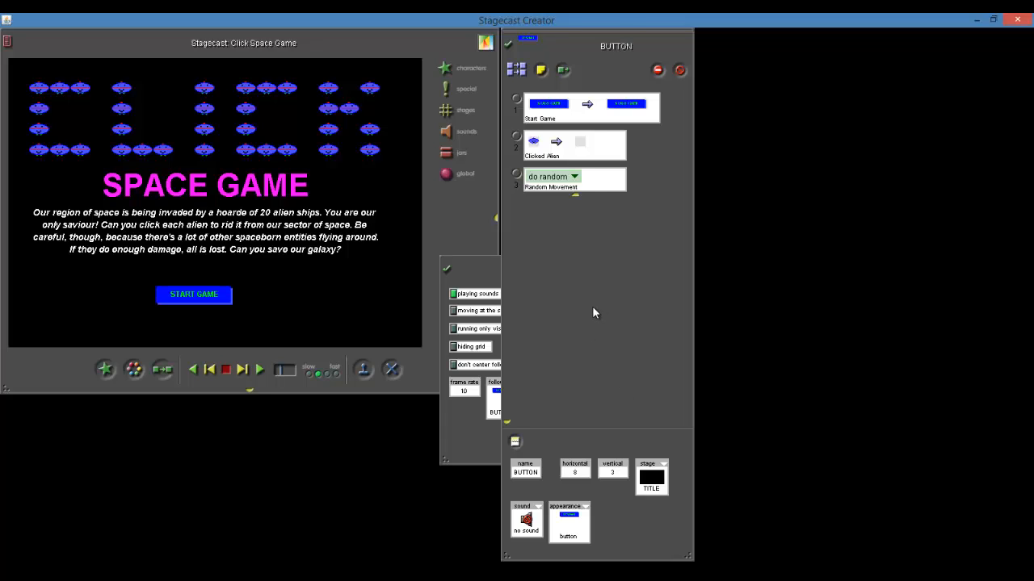
left_click(508, 45)
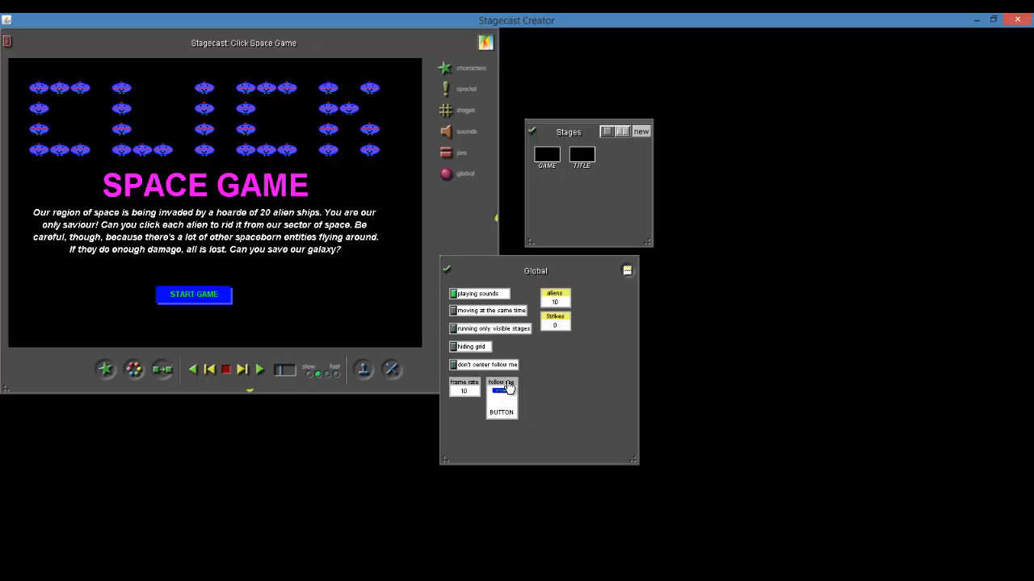
double_click(203, 300)
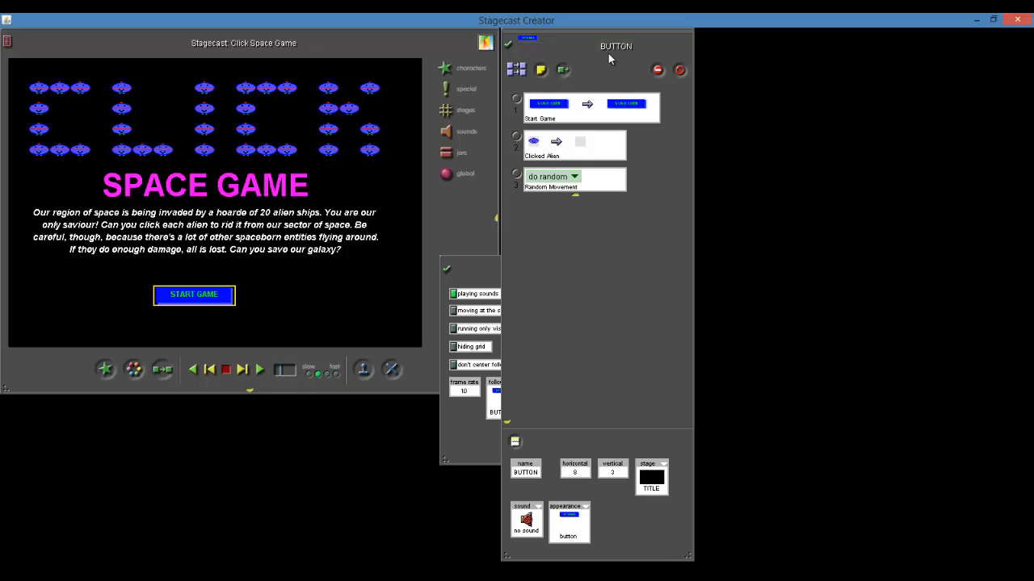
left_click(508, 43)
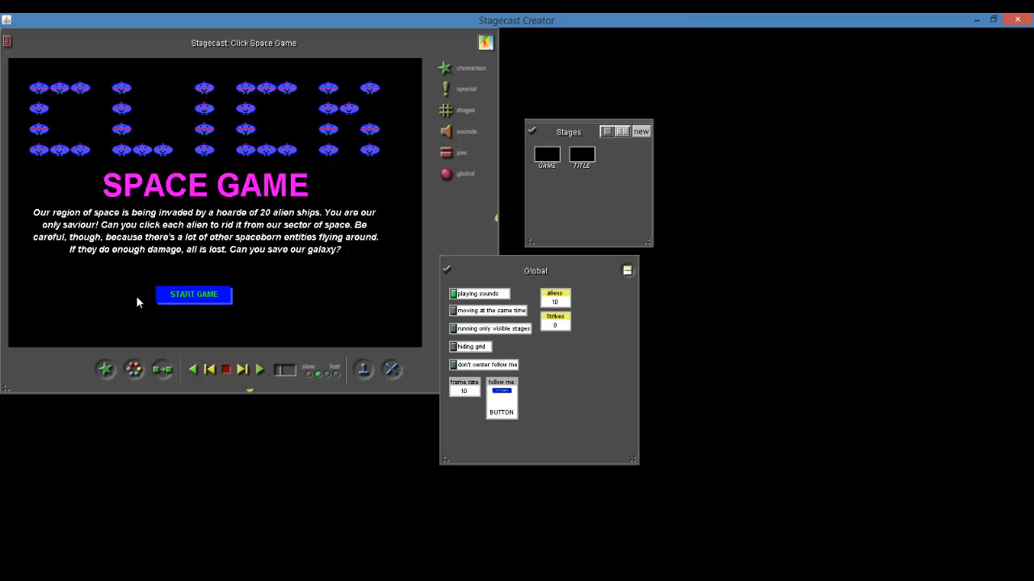
- Examine the names, rules and variables of the two characters stacked at the START GAME button
left_click(201, 298)
left_click(201, 298)
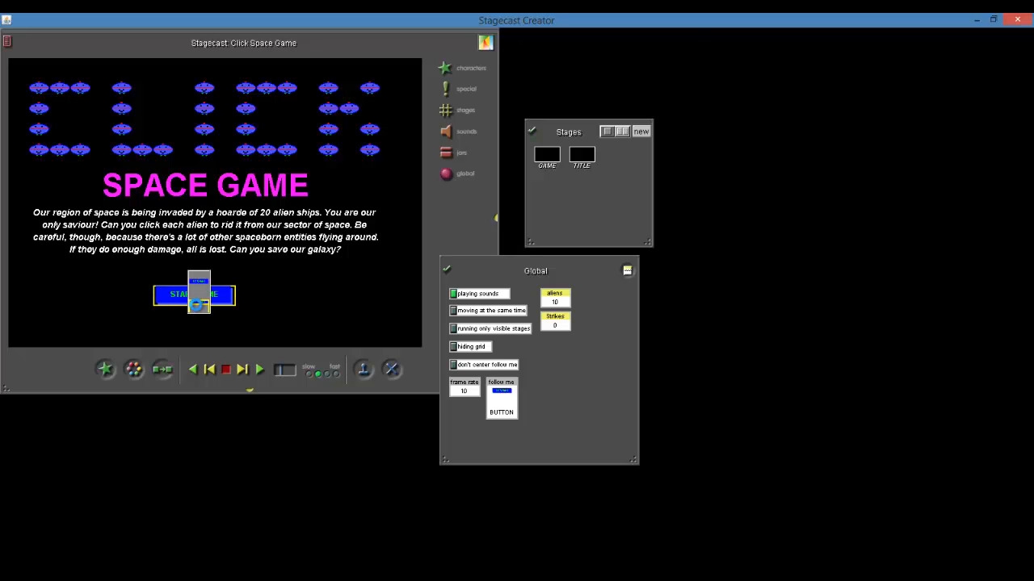
double_click(198, 312)
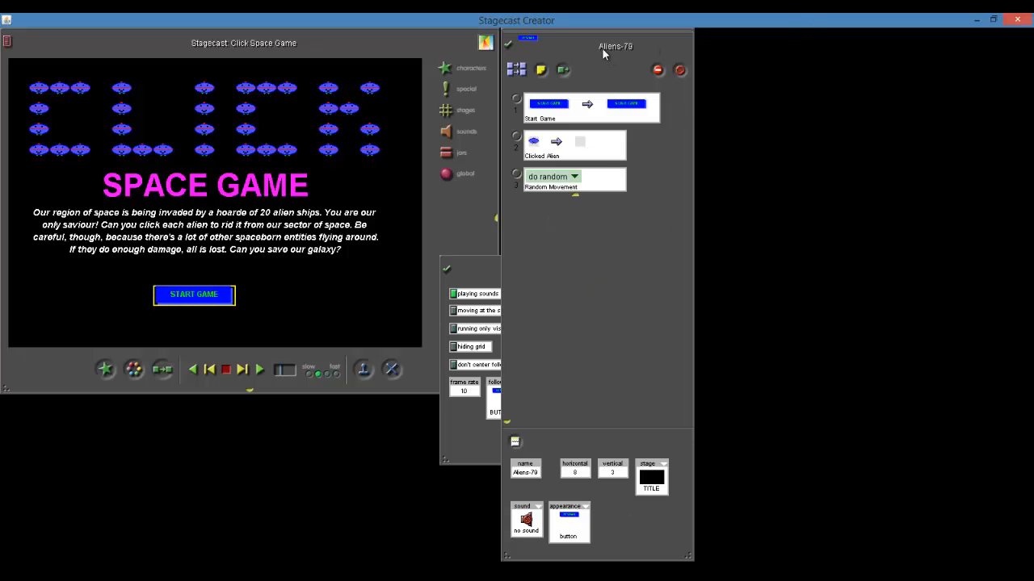
left_click(508, 43)
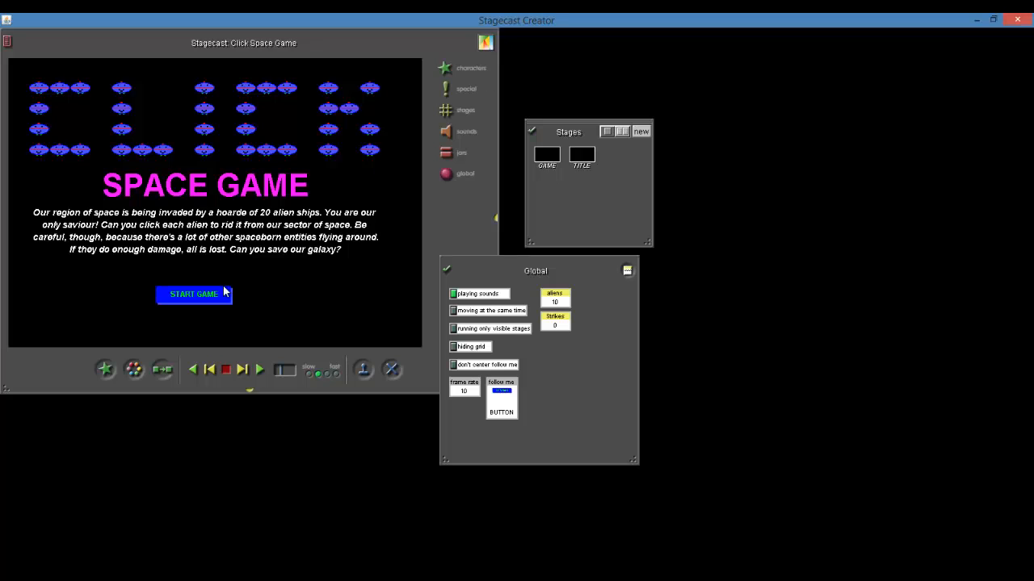
double_click(205, 305)
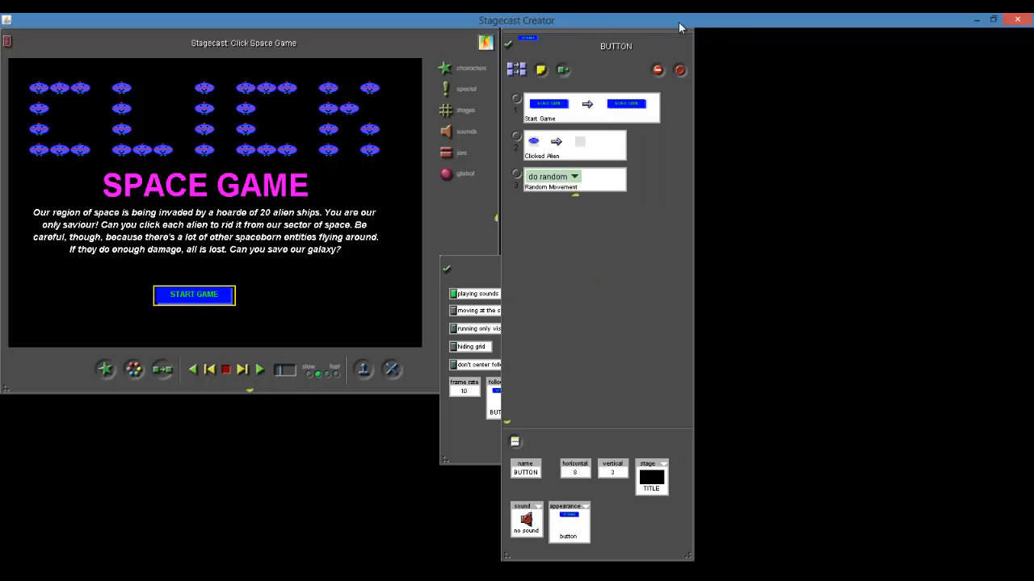
left_click(508, 44)
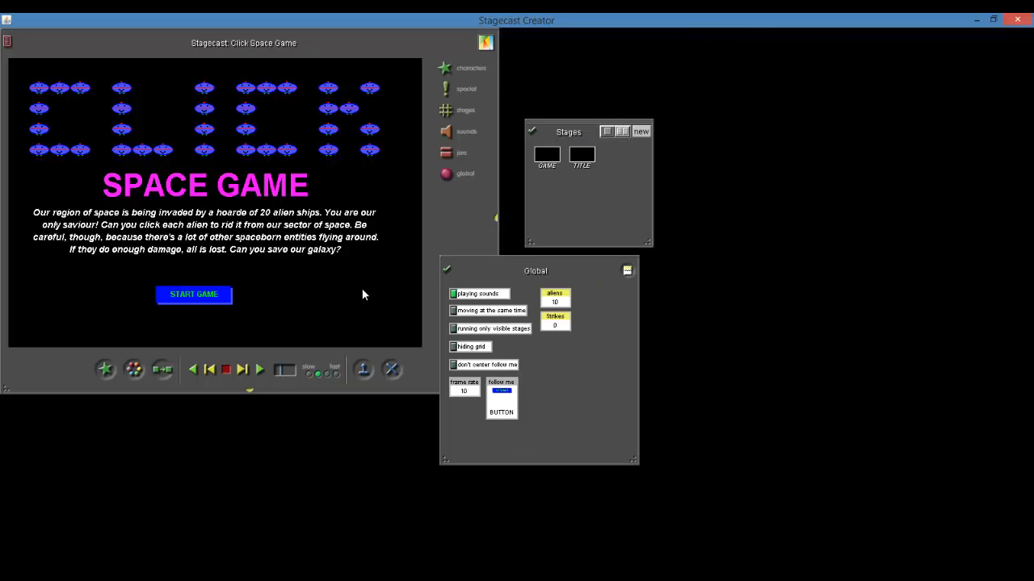
- Save the sim and test-run it from the title stage, resetting it after the run
left_click(8, 42)
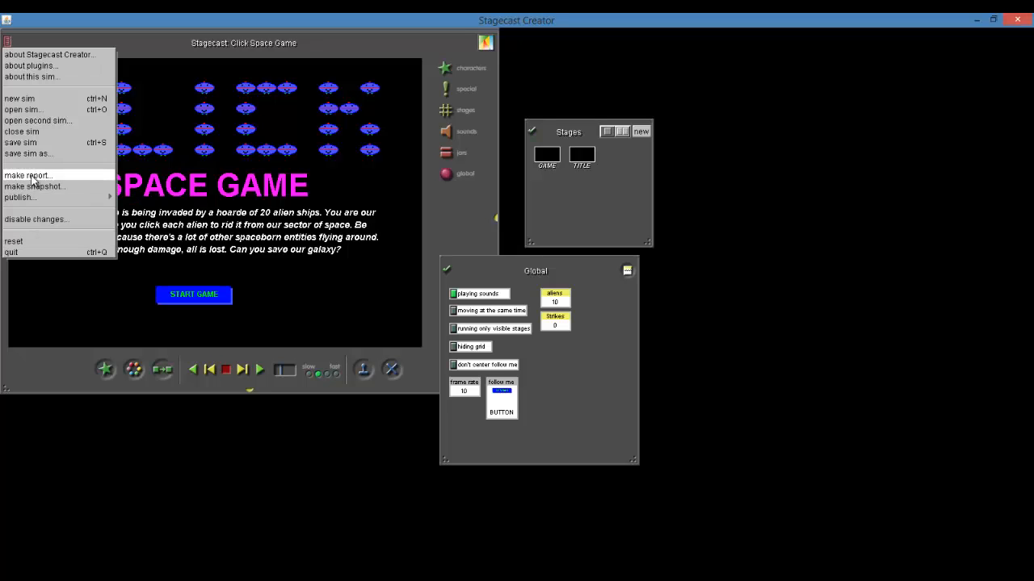
left_click(32, 143)
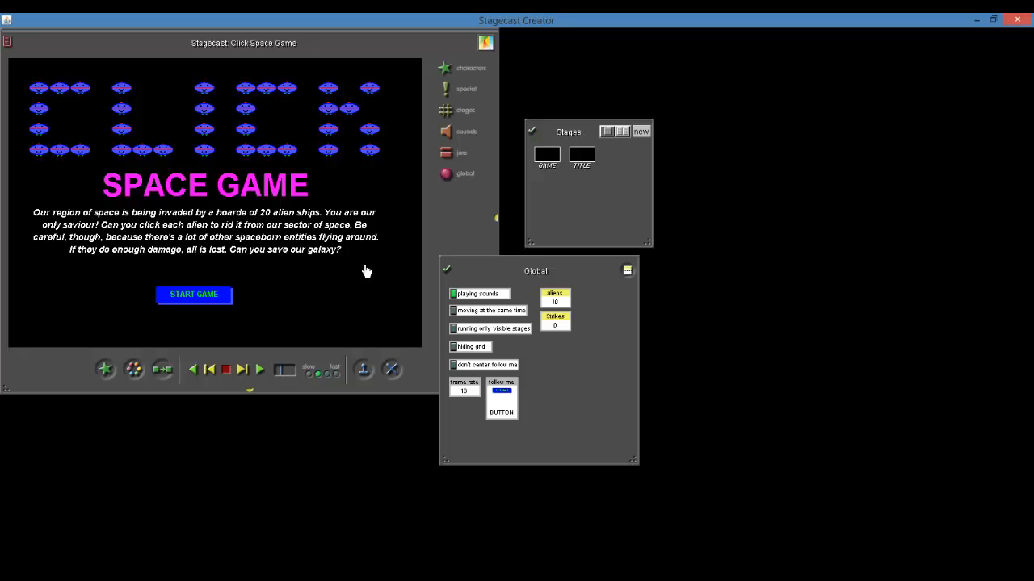
left_click(258, 370)
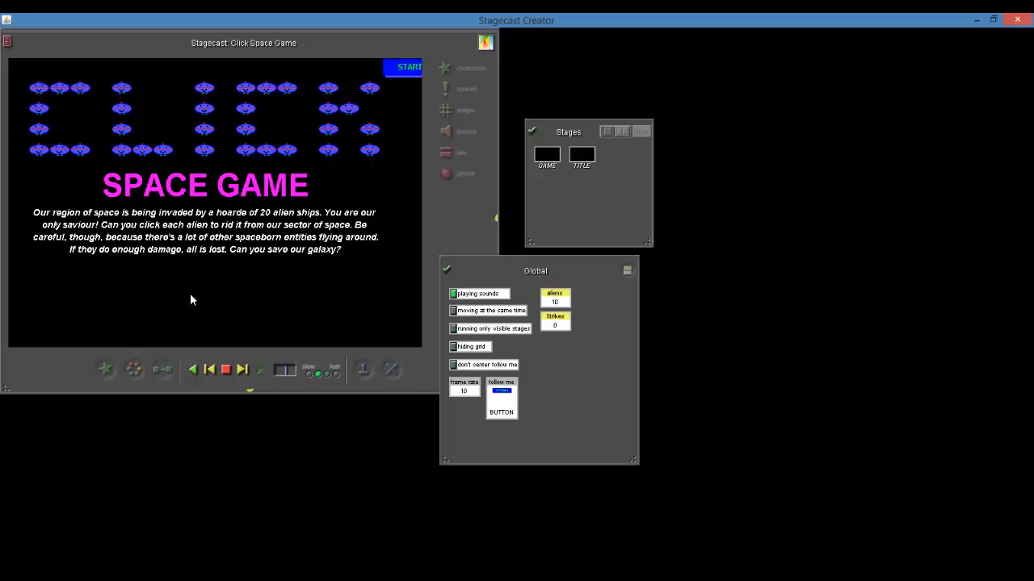
left_click(226, 370)
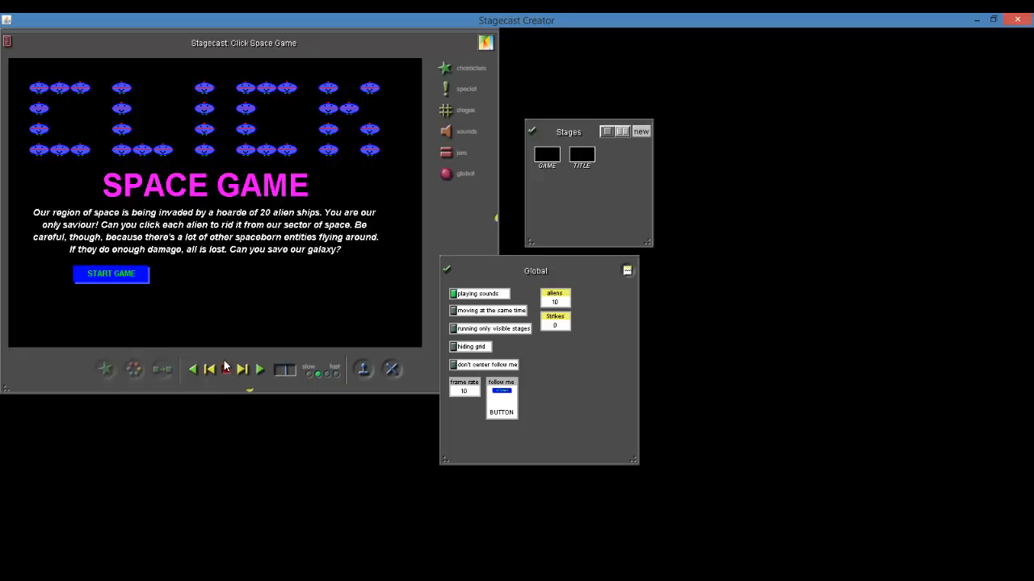
left_click(6, 41)
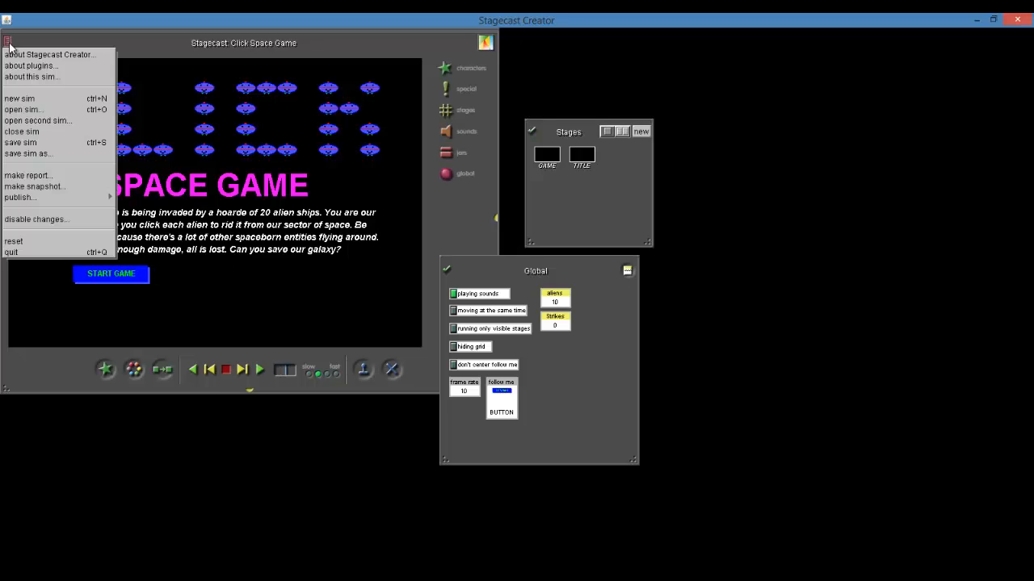
left_click(34, 241)
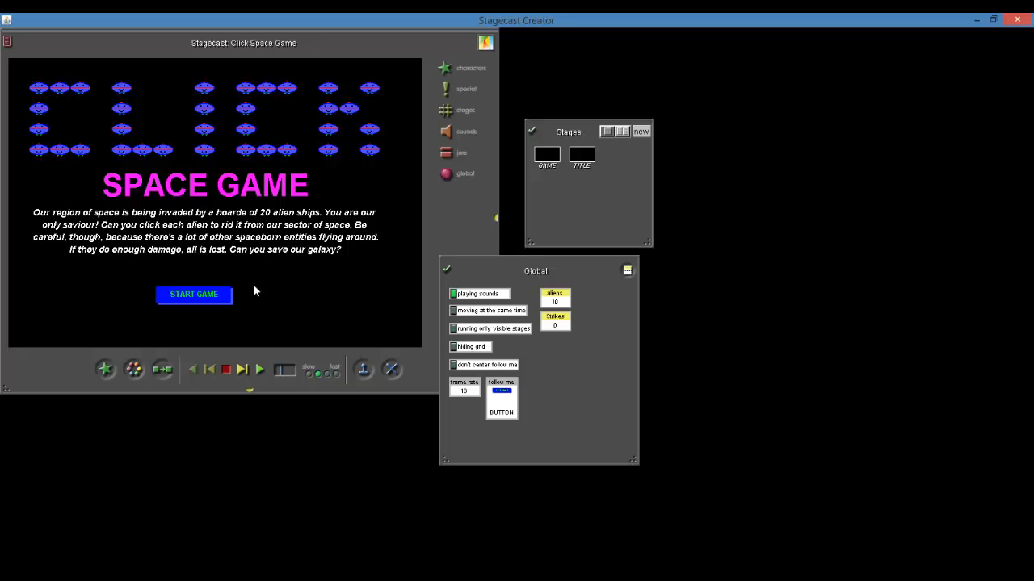
- Add a condition to BUTTON's Start Game rule requiring the character's name to be BUTTON
double_click(210, 296)
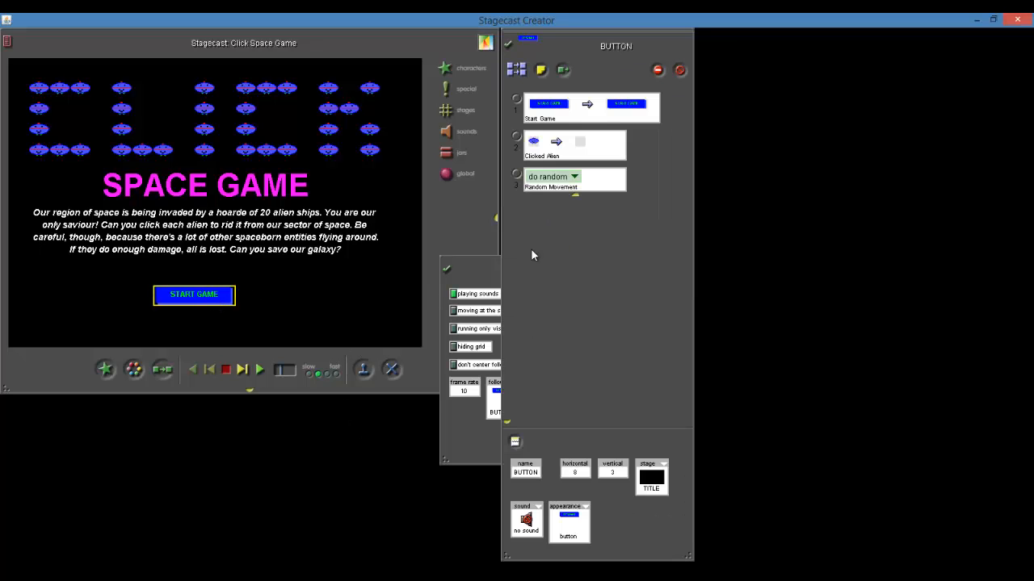
left_click(584, 104)
double_click(585, 105)
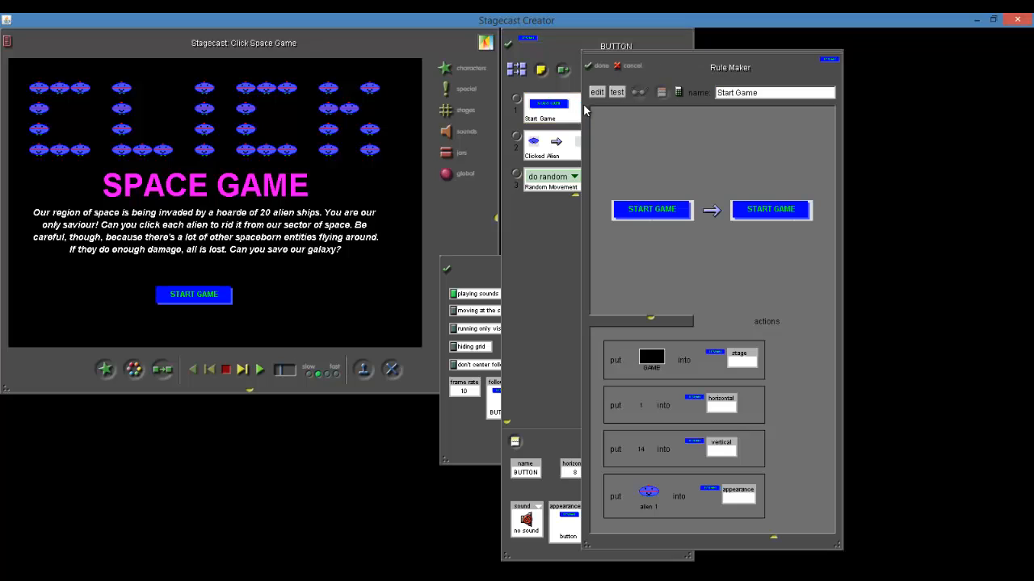
left_click(652, 322)
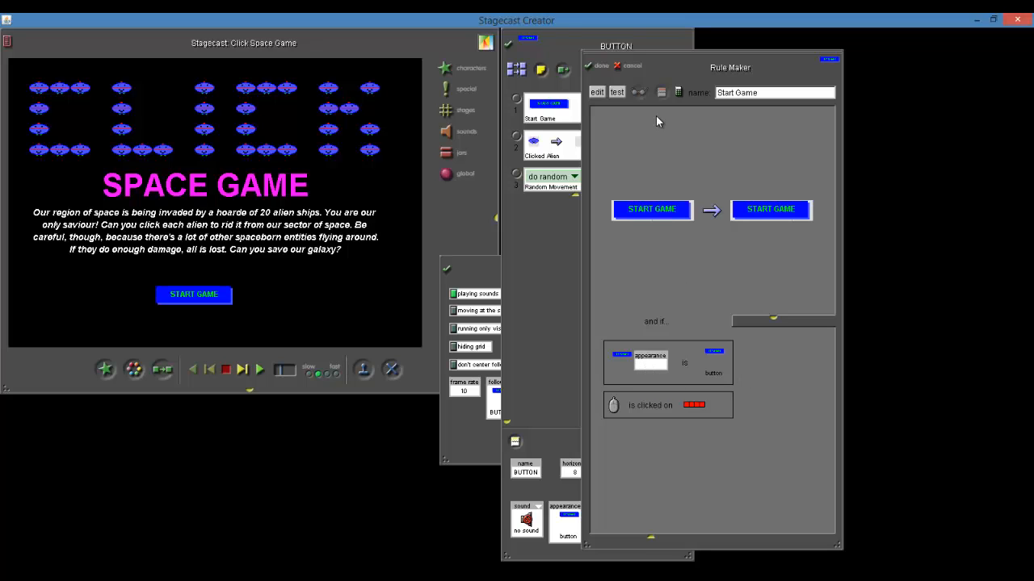
left_click(593, 92)
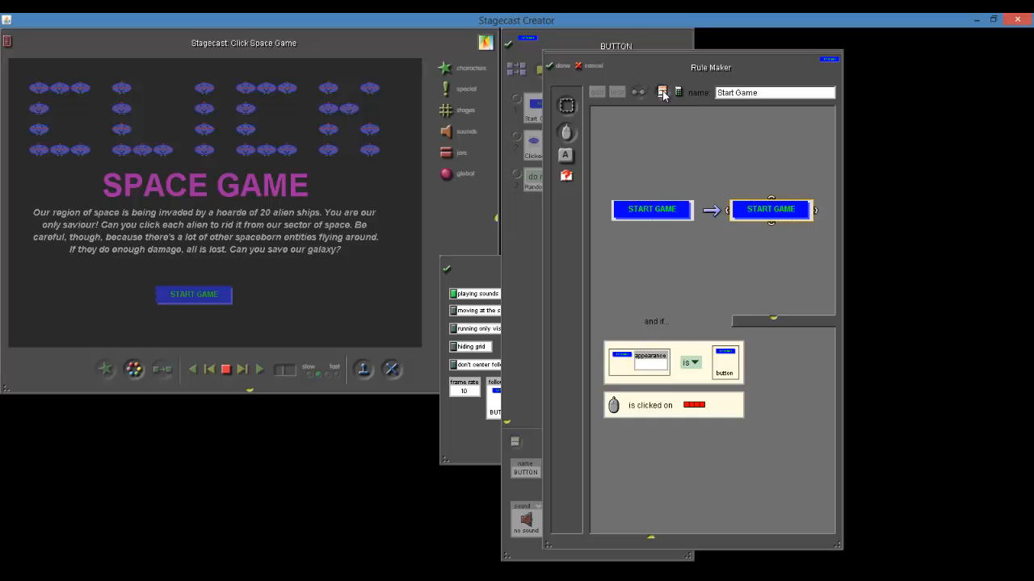
double_click(636, 217)
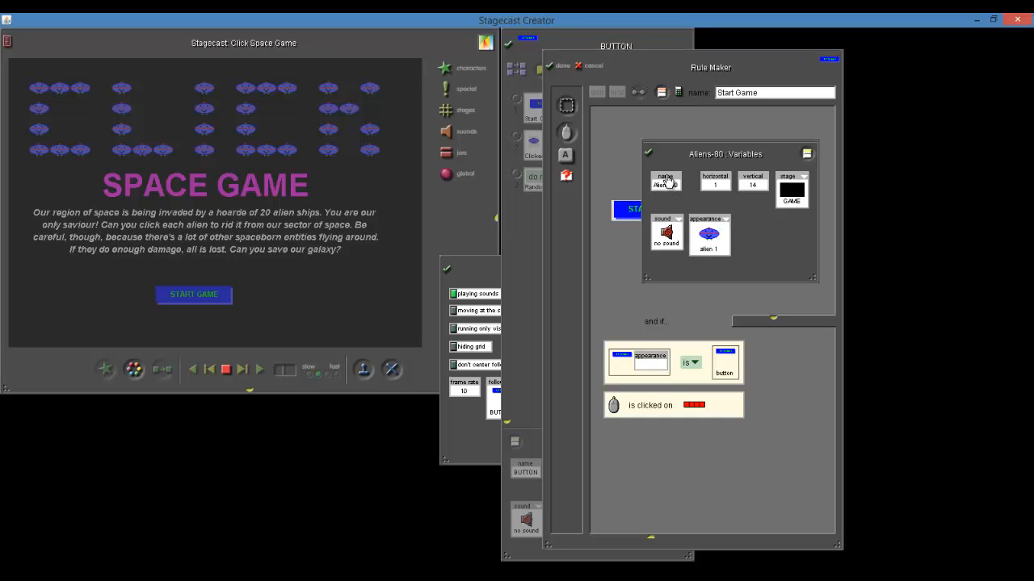
left_click_drag(670, 184, 707, 381)
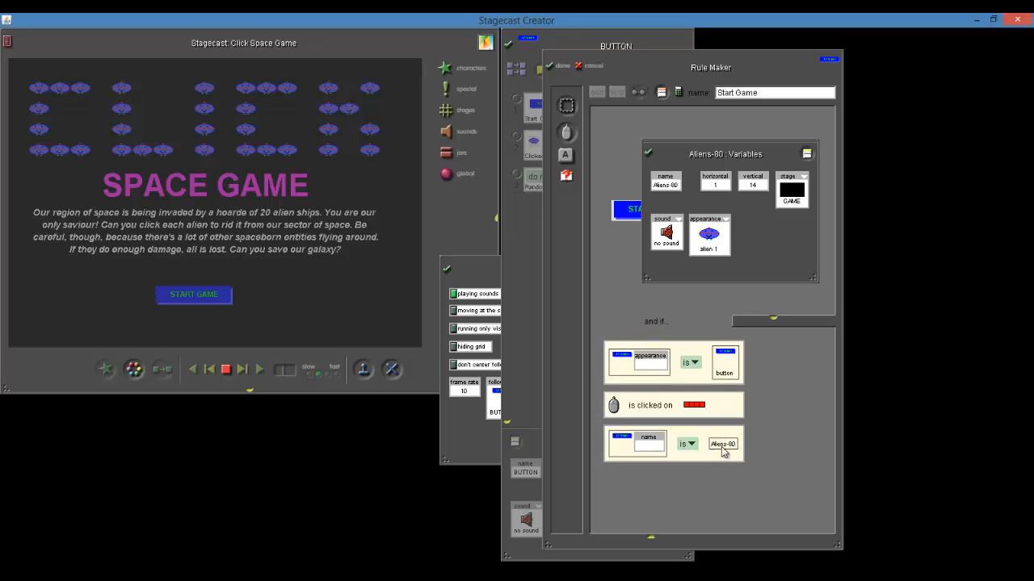
left_click(724, 445)
type("BU")
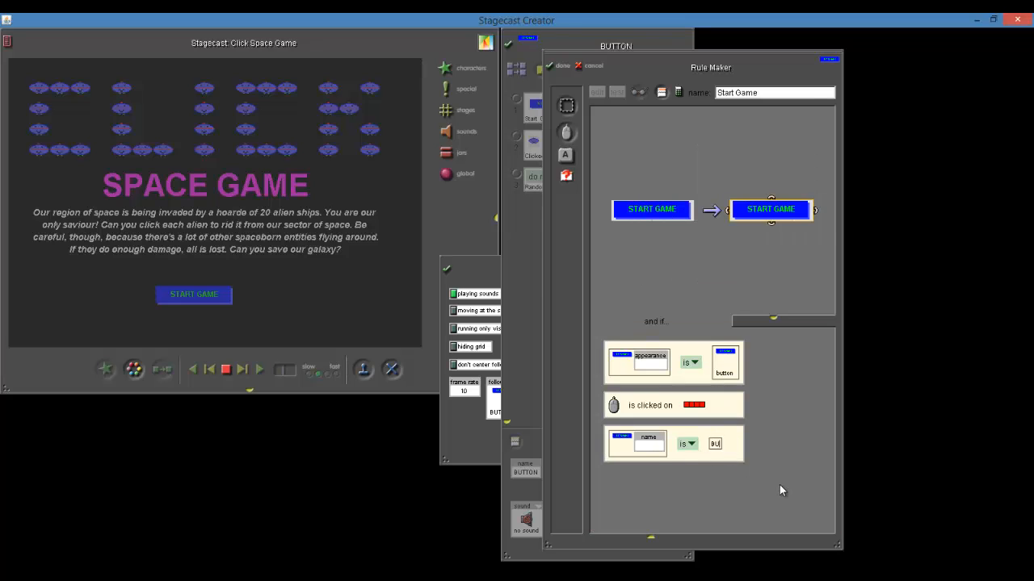
type("TO")
type("O")
type("N")
- Delete the Start Game rule's appearance condition, and move the name condition above the mouse-click condition
left_click(696, 380)
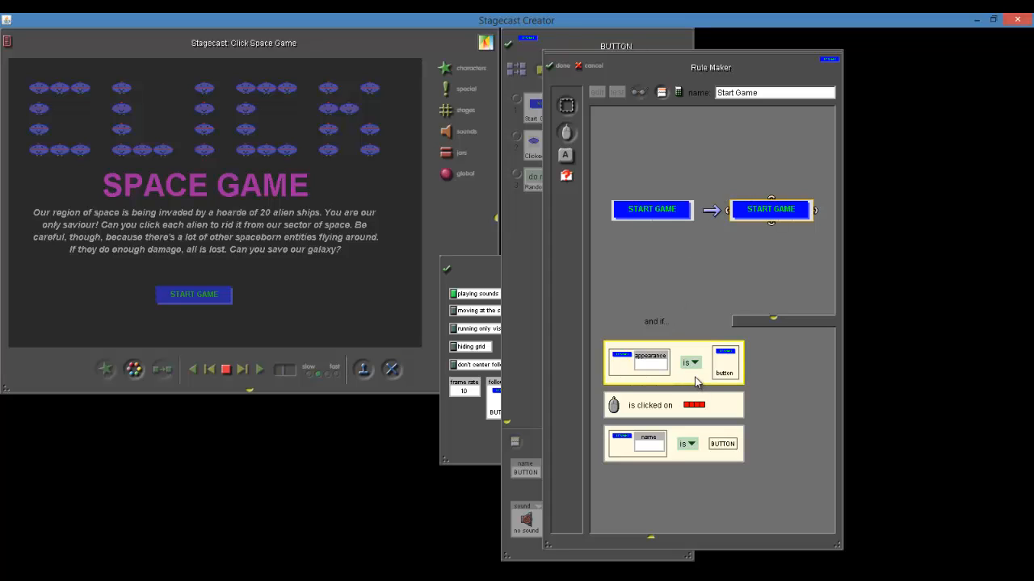
key("Delete")
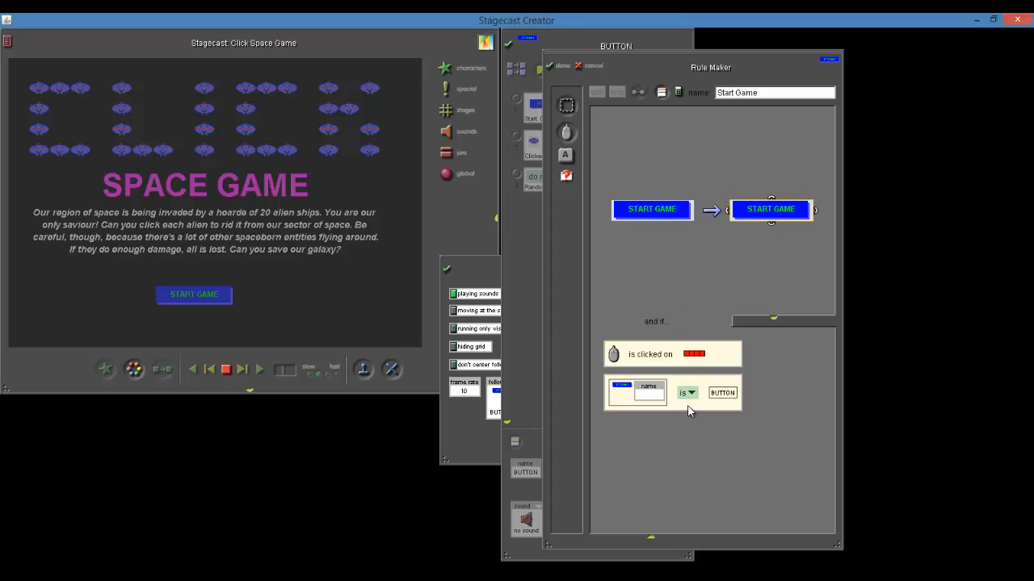
left_click_drag(688, 412, 682, 362)
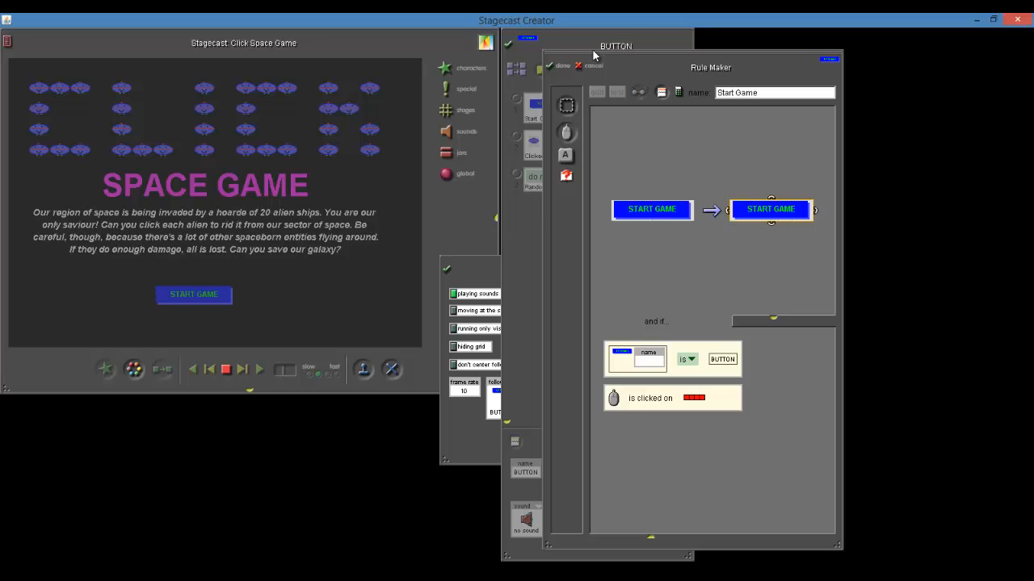
left_click(566, 66)
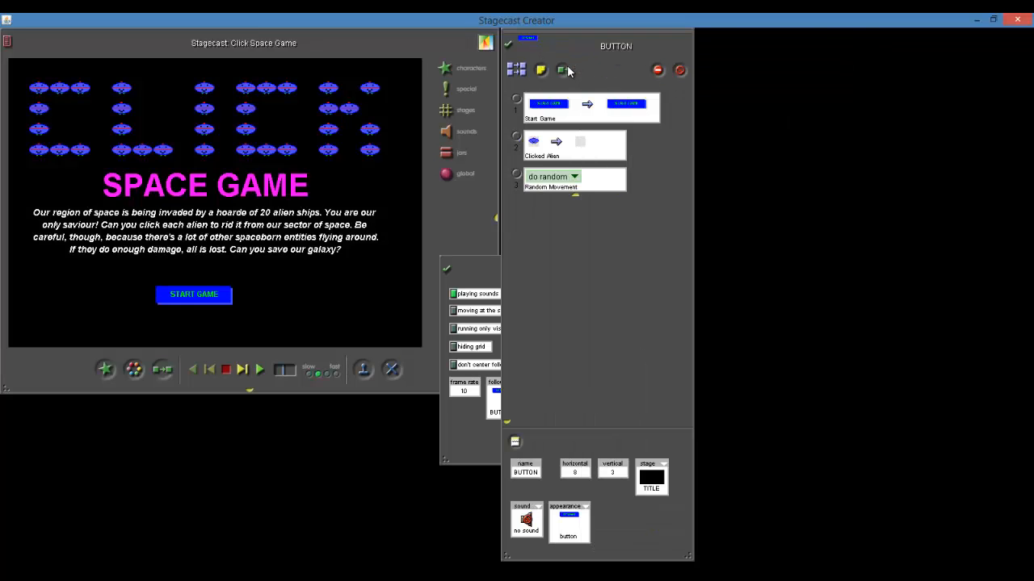
- Save the sim and test the revised Start Game rule with the START GAME button, resetting after the run
left_click(7, 40)
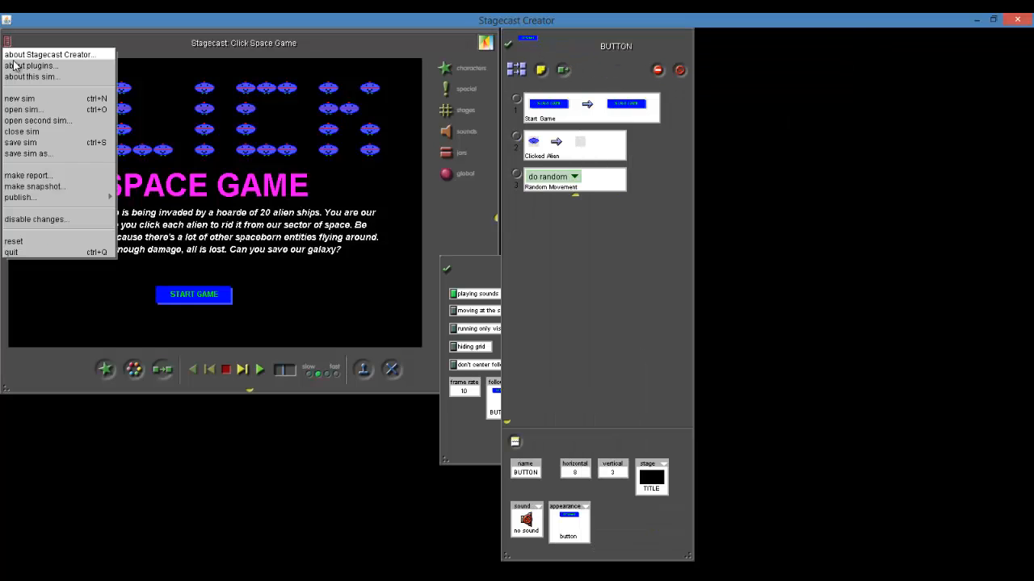
left_click(38, 142)
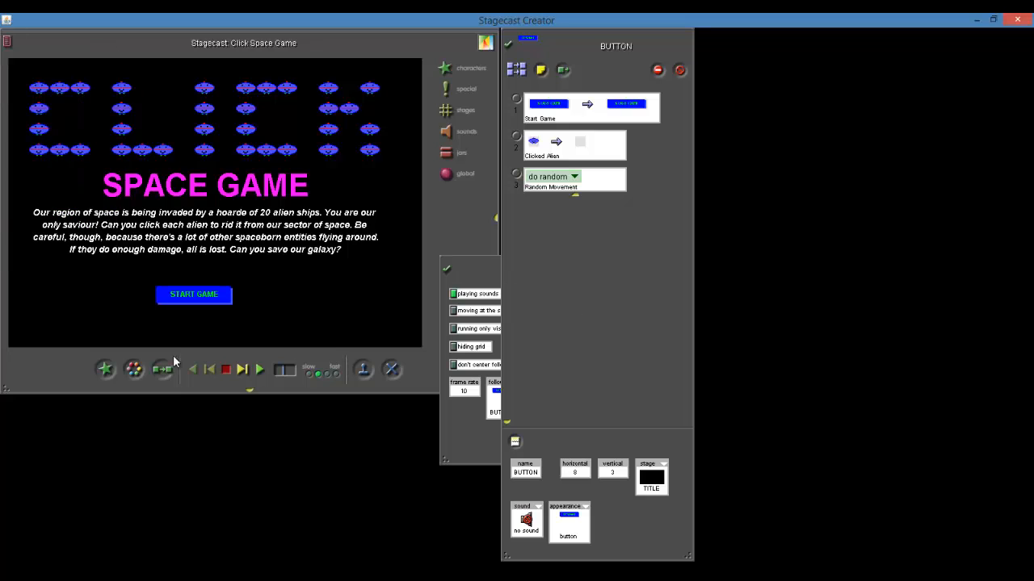
left_click(260, 369)
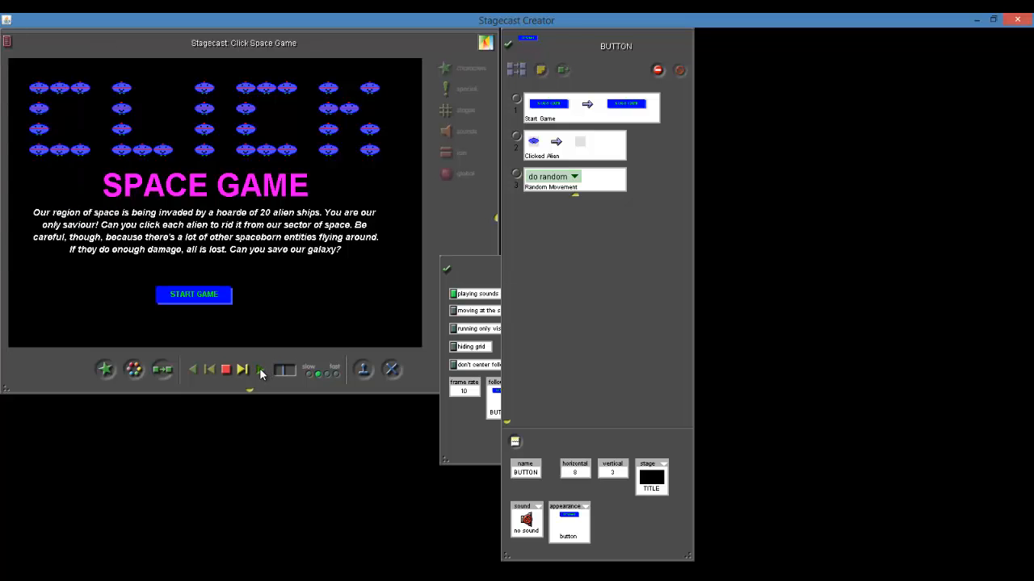
left_click(202, 296)
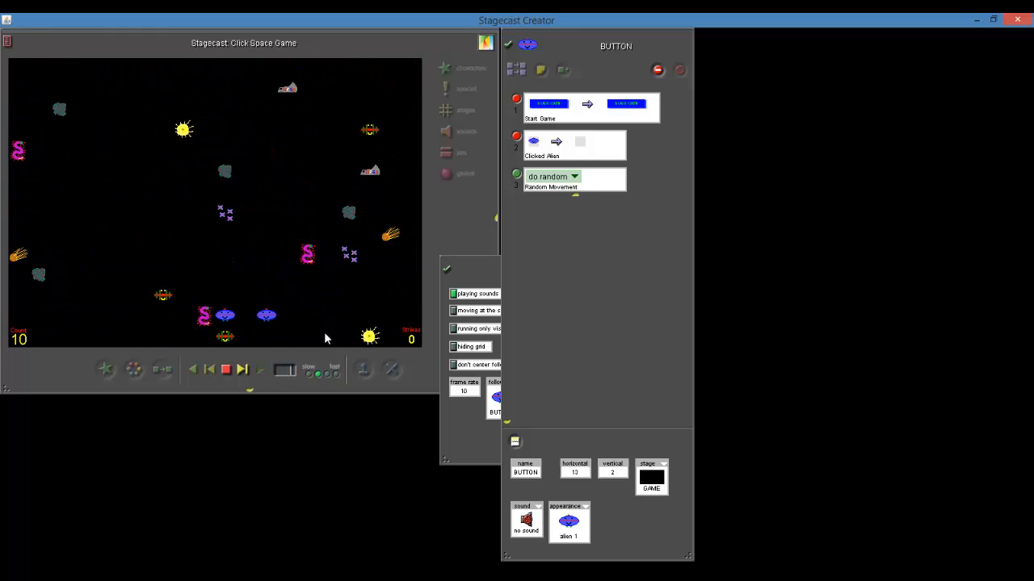
left_click(226, 369)
left_click(7, 41)
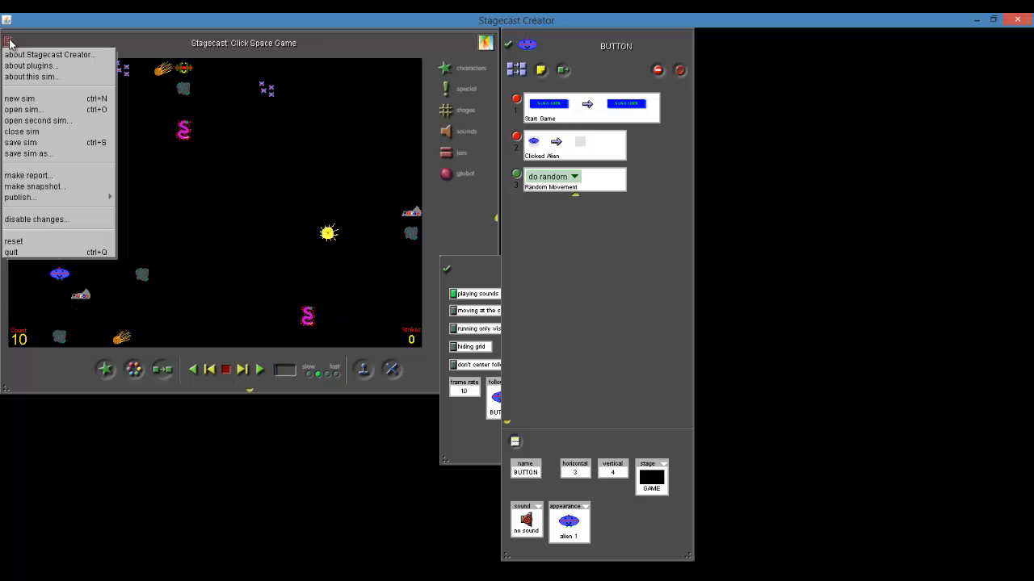
left_click(33, 241)
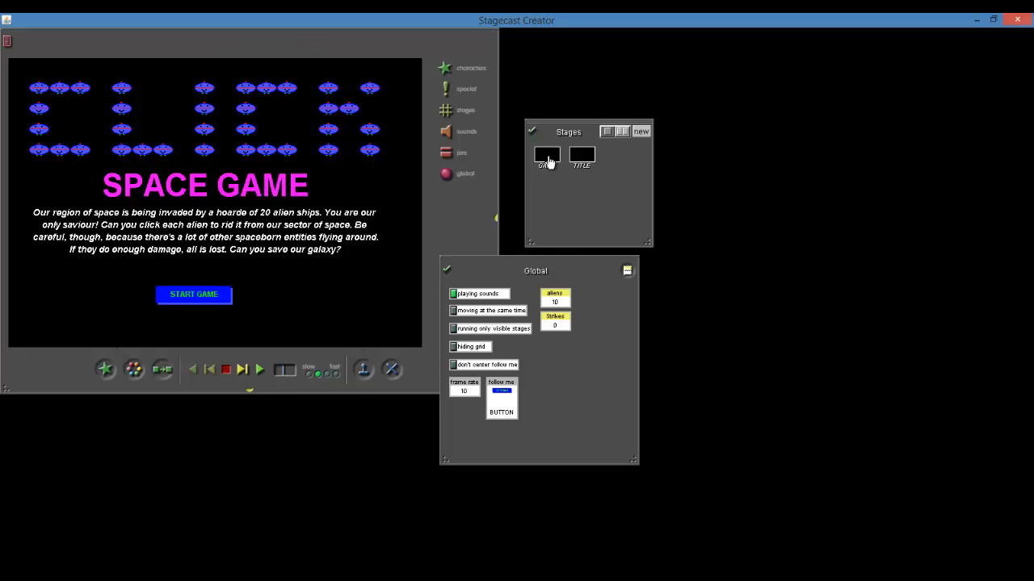
- Move the comet away from the GAME stage's upper-left corner, and save the sim with the TITLE stage displayed
left_click_drag(547, 156, 282, 168)
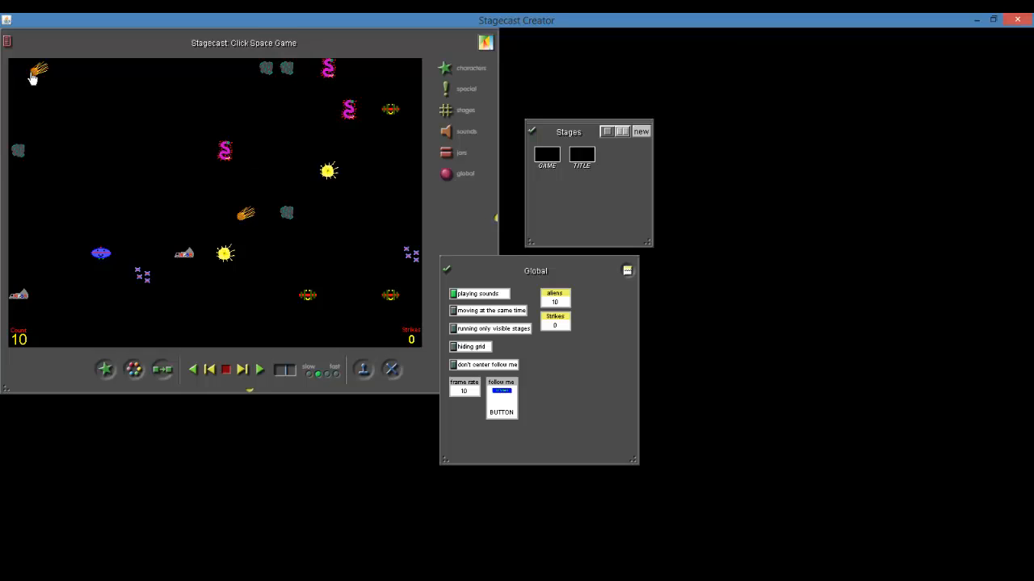
left_click_drag(43, 76, 124, 156)
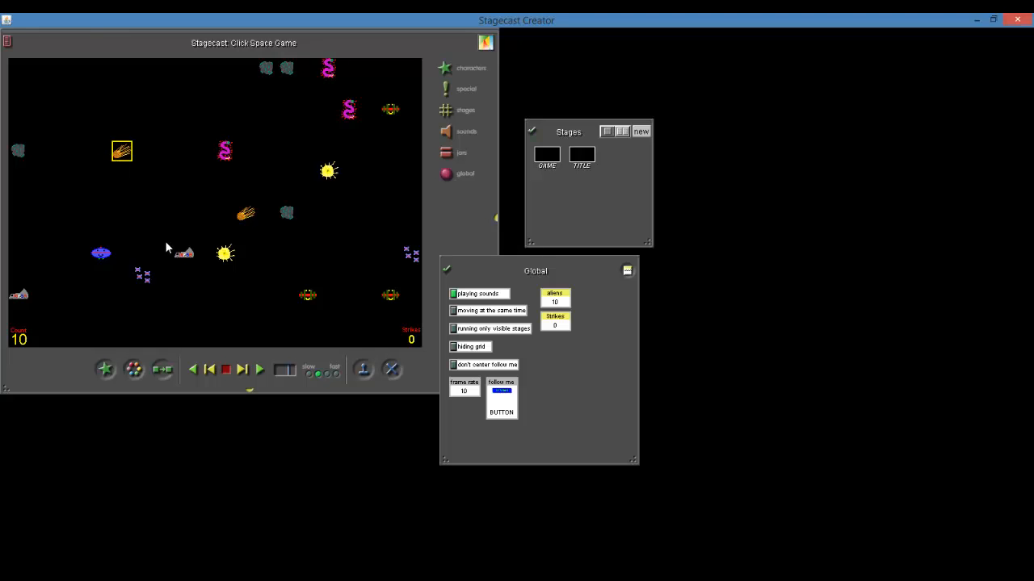
left_click_drag(582, 159, 267, 166)
left_click(8, 42)
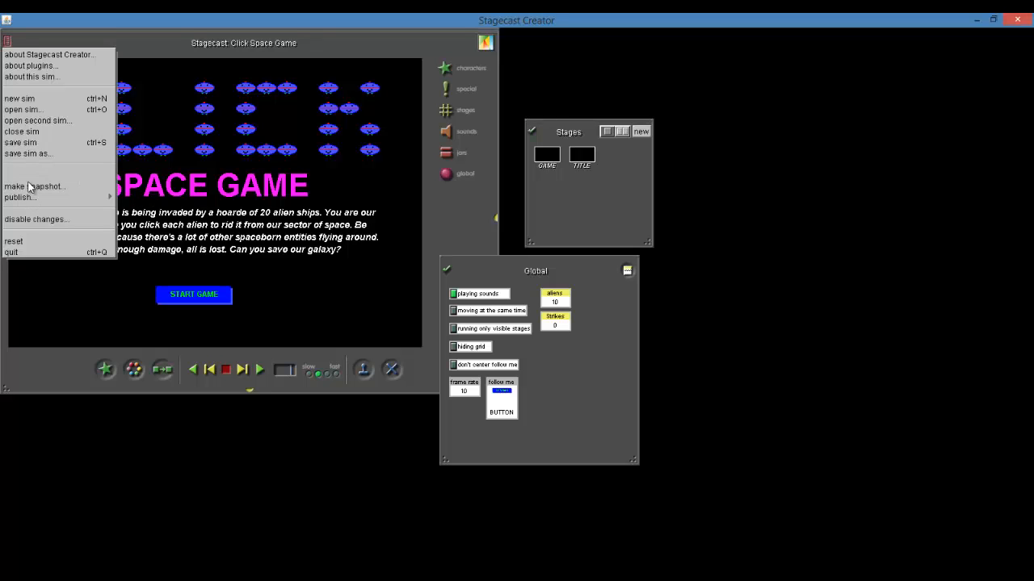
left_click(23, 142)
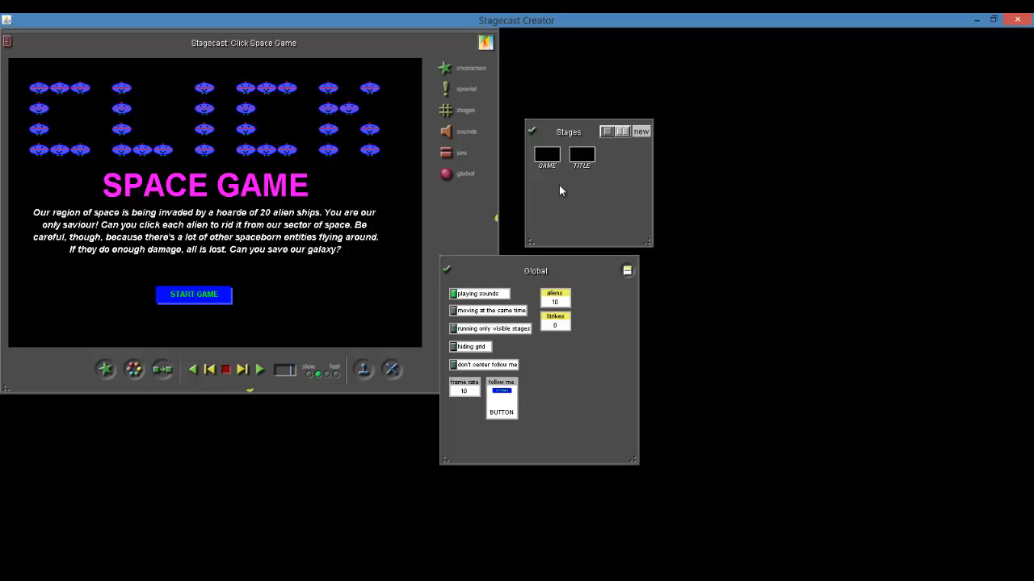
- Run the sim from the TITLE stage, start the game with START GAME, then stop and reset the sim
left_click(260, 370)
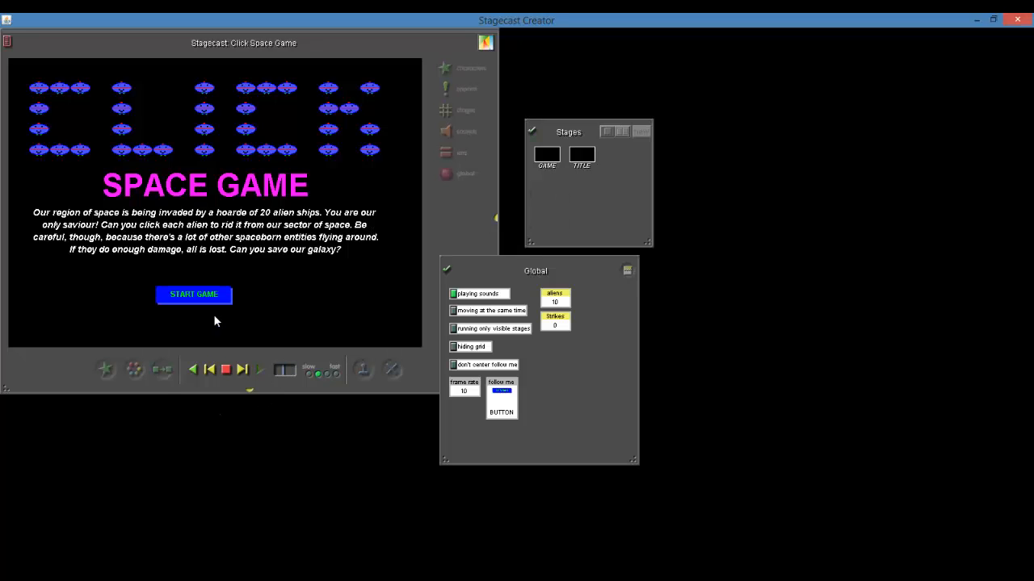
left_click(310, 374)
left_click(186, 295)
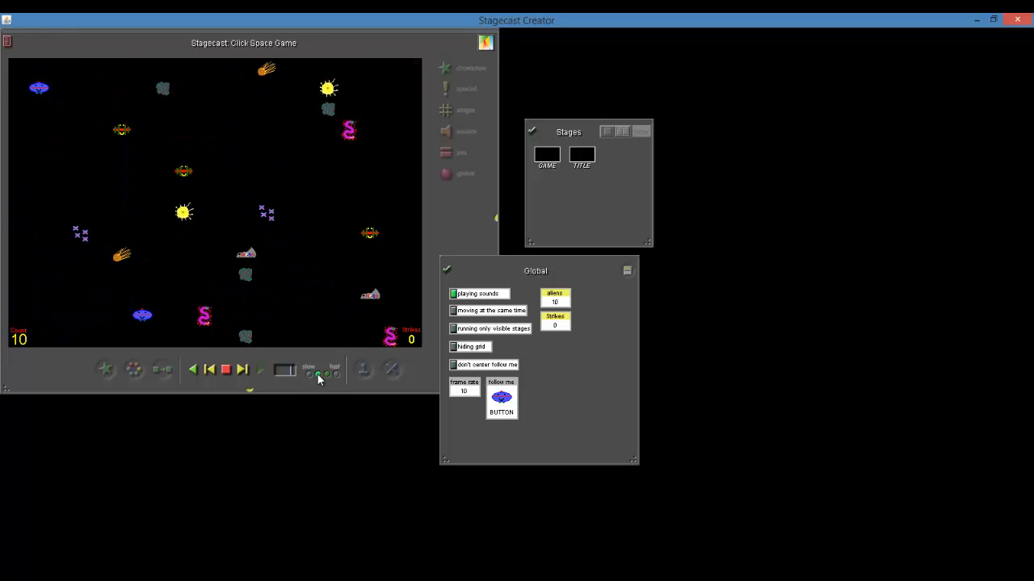
left_click(226, 369)
left_click(7, 40)
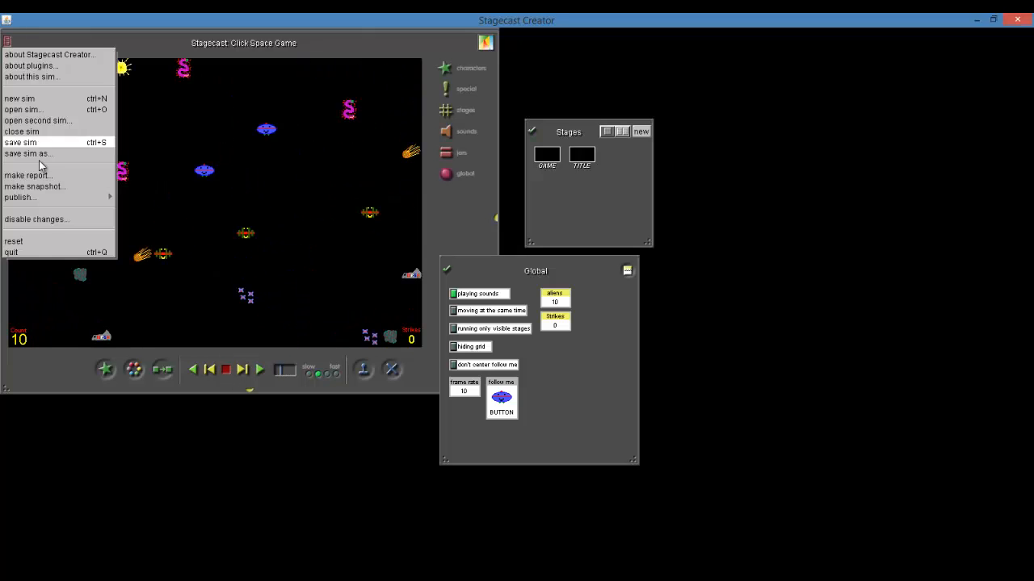
left_click(41, 241)
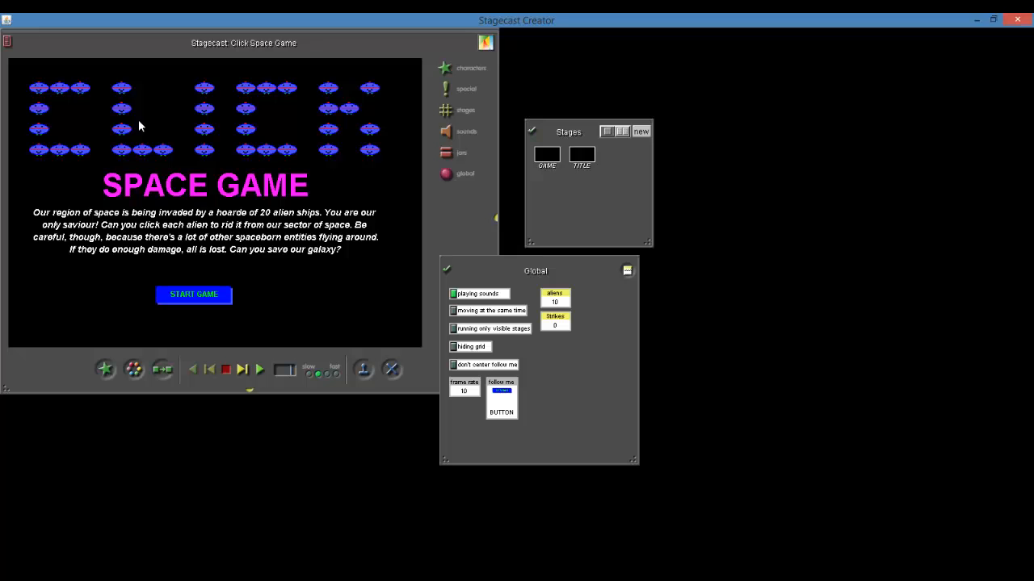
- Close Stagecast Creator and the STAGECAST folder window, and launch Stagecast Player
left_click(1016, 18)
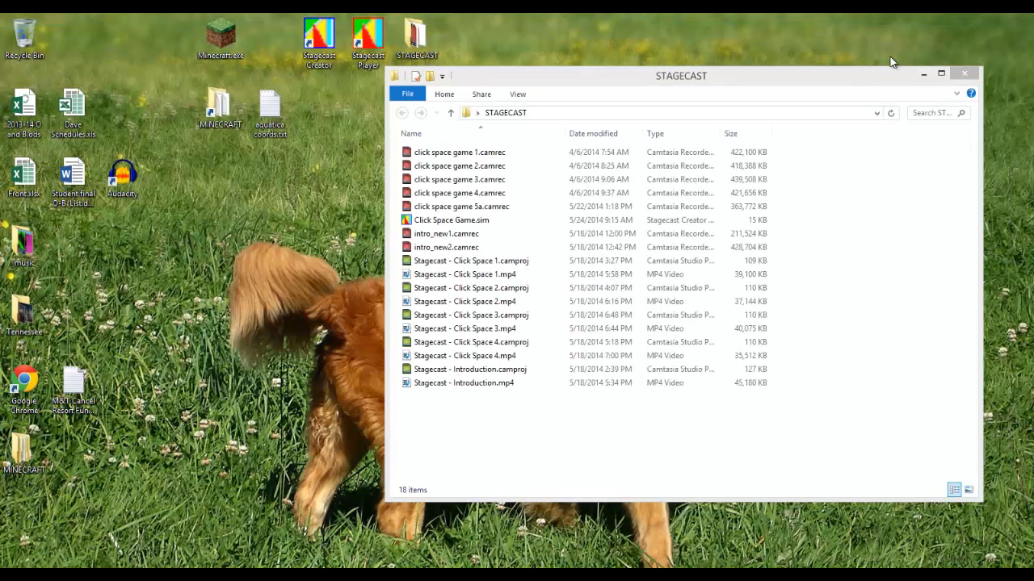
left_click(964, 75)
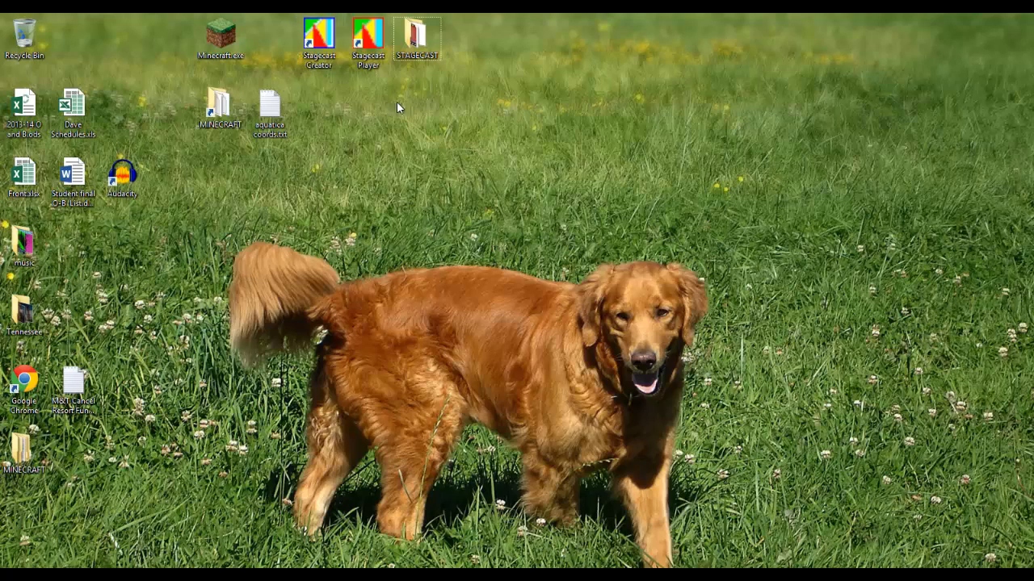
left_click(362, 36)
double_click(363, 36)
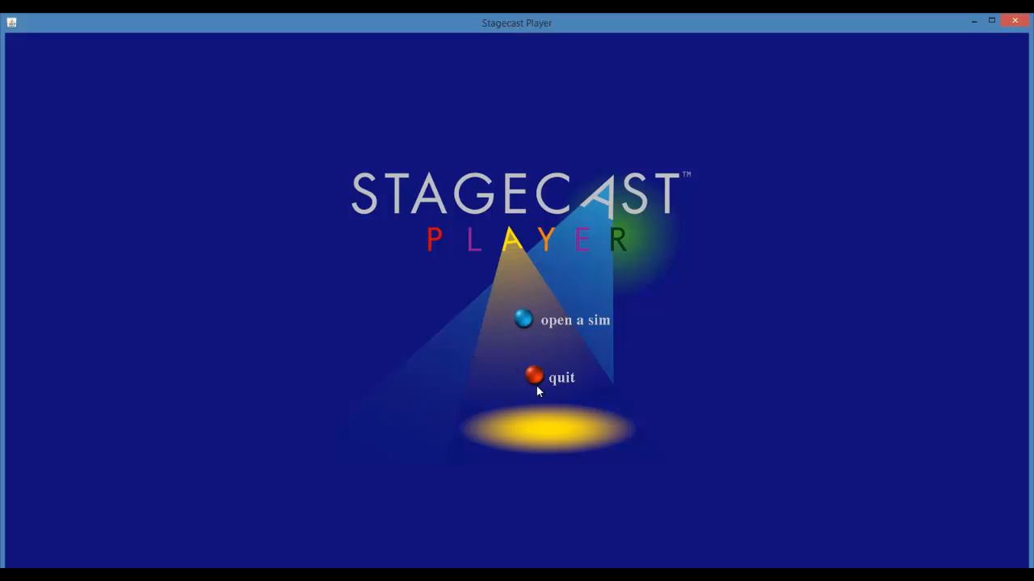
- Open Click Space Game.sim from the STAGECAST folder on the desktop
left_click(523, 320)
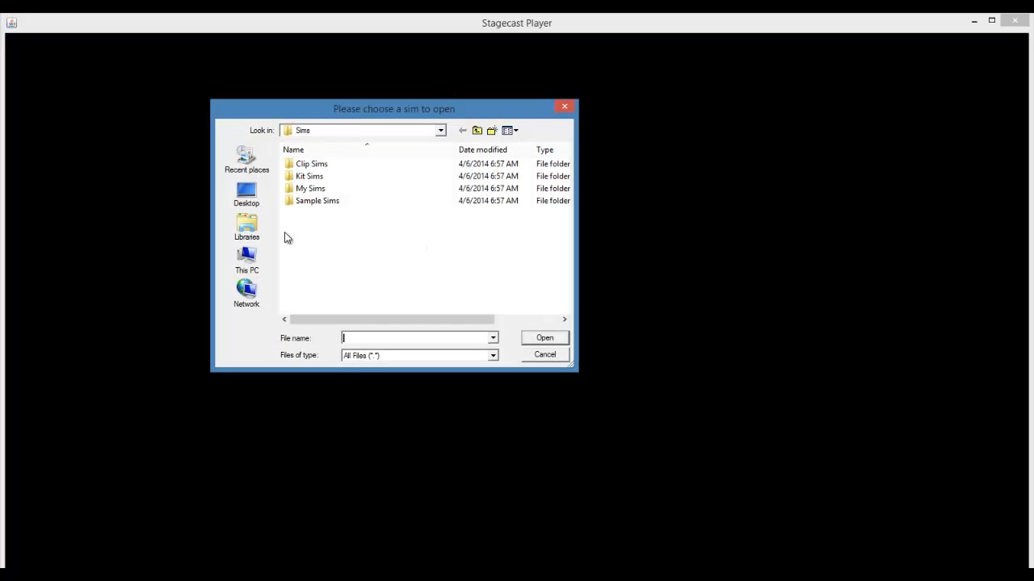
left_click(246, 194)
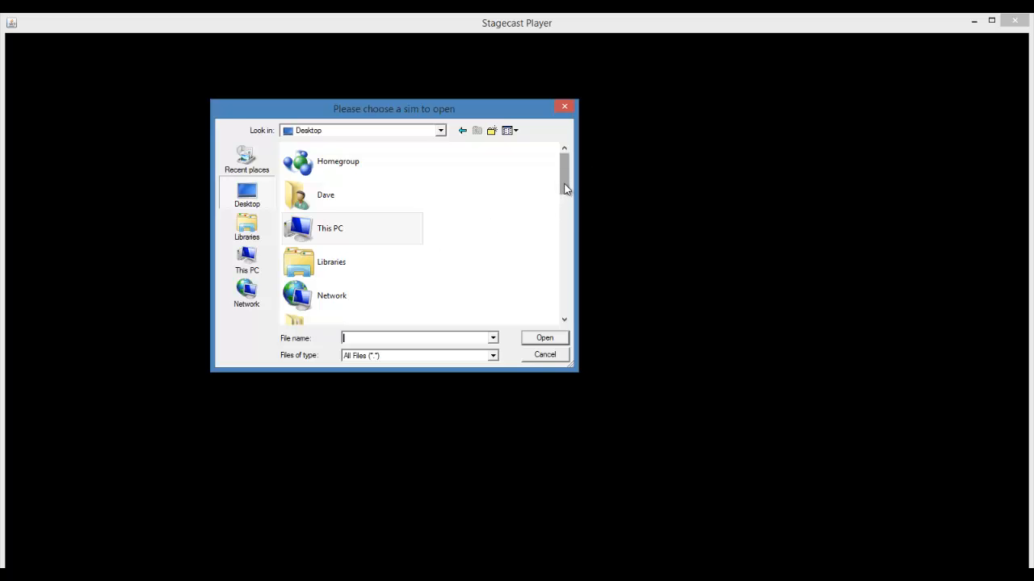
left_click_drag(565, 188, 566, 212)
left_click(315, 261)
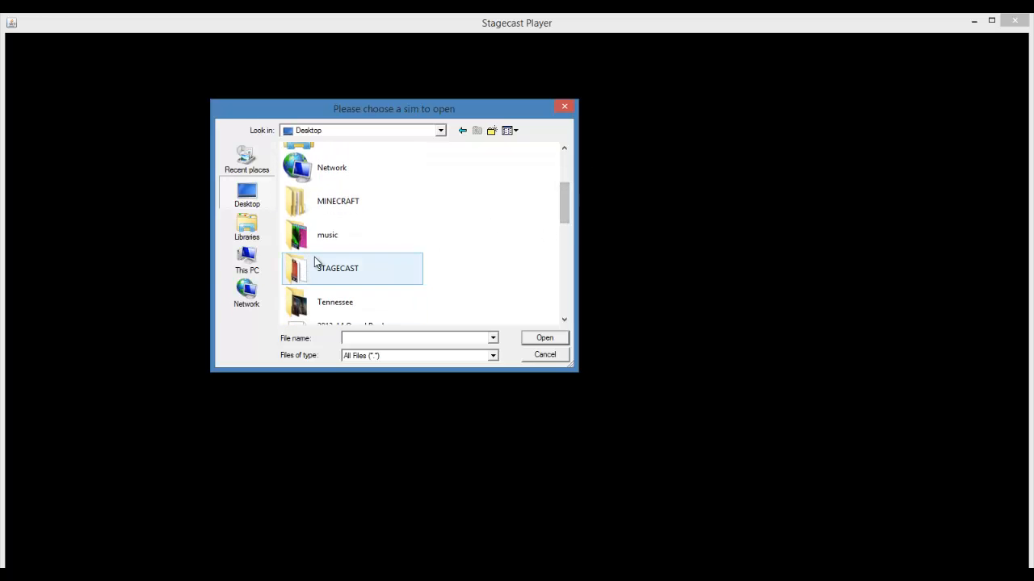
double_click(315, 261)
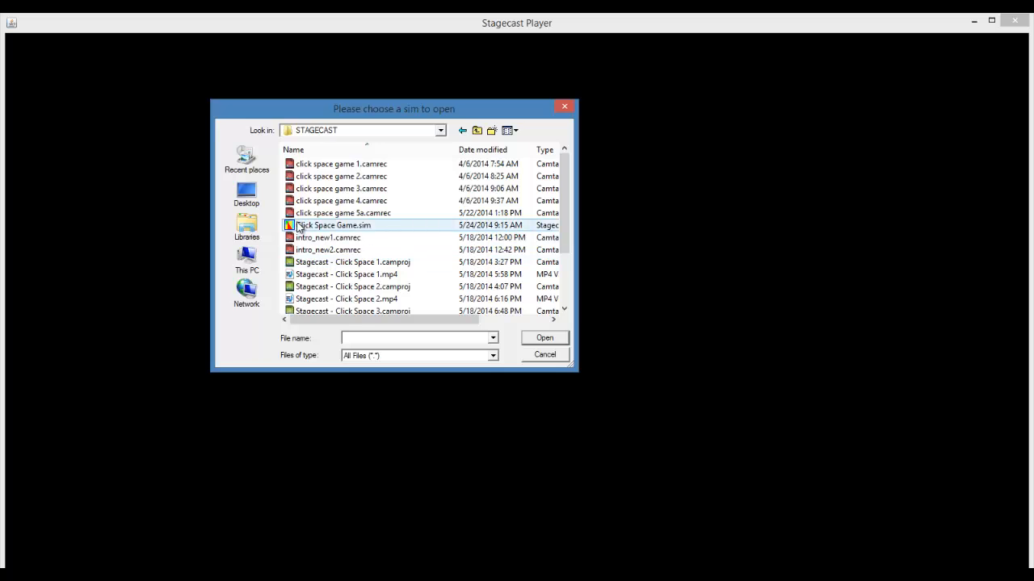
left_click(299, 228)
left_click(542, 337)
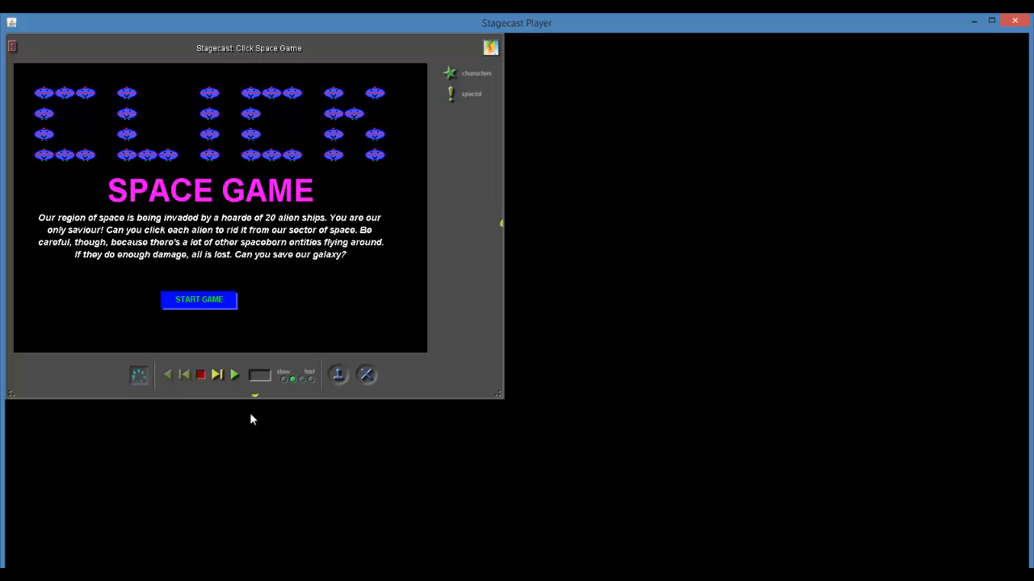
- Test the START GAME button in Stagecast Player, then stop the run and reset the sim to the TITLE stage
left_click(231, 376)
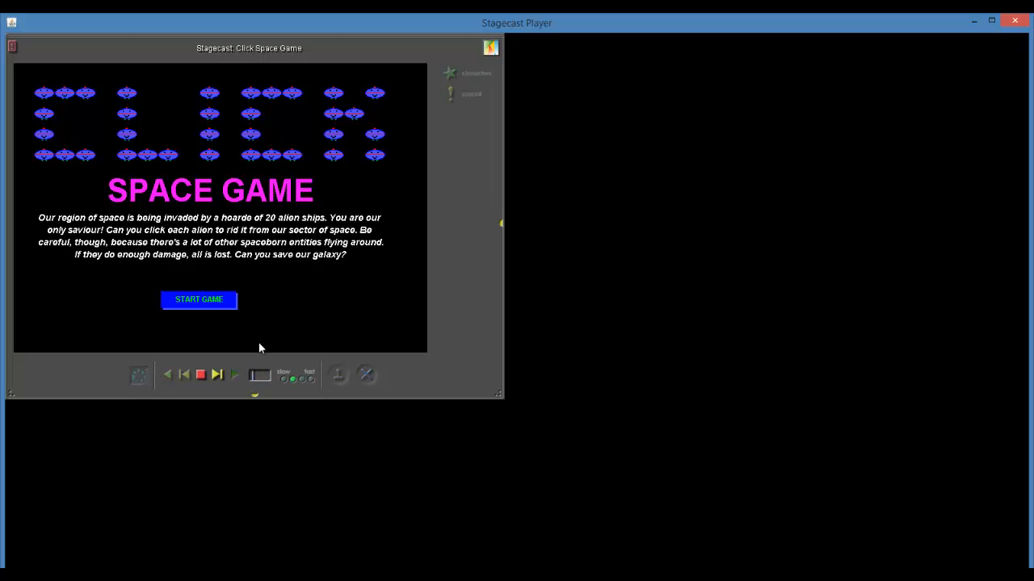
left_click(212, 301)
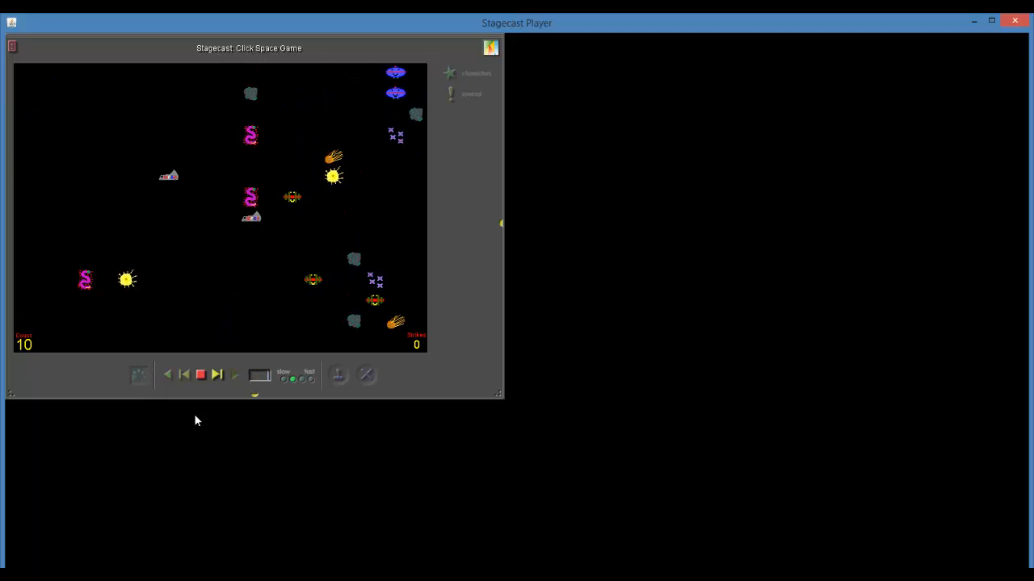
left_click(200, 374)
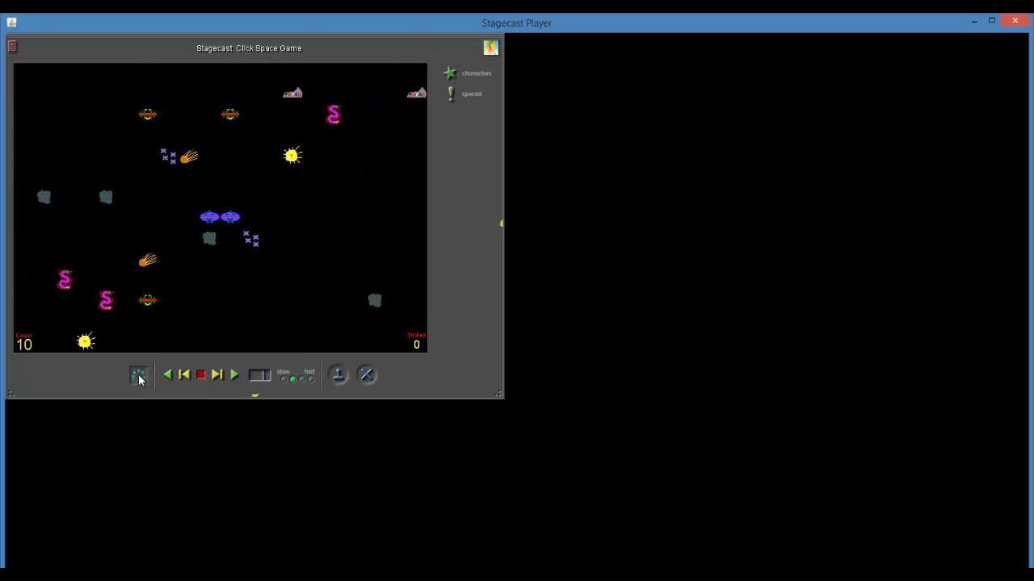
left_click(139, 377)
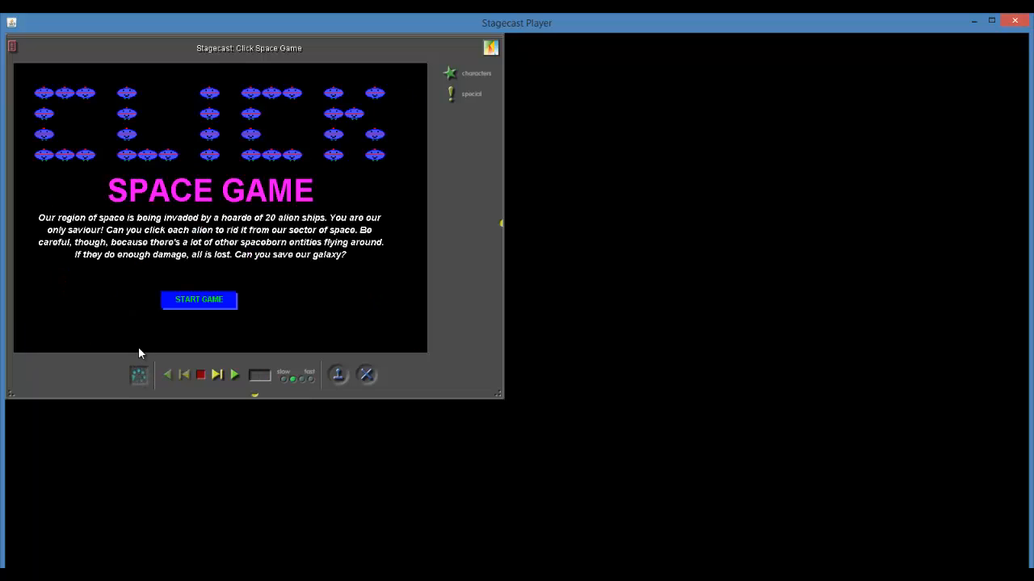
left_click(12, 47)
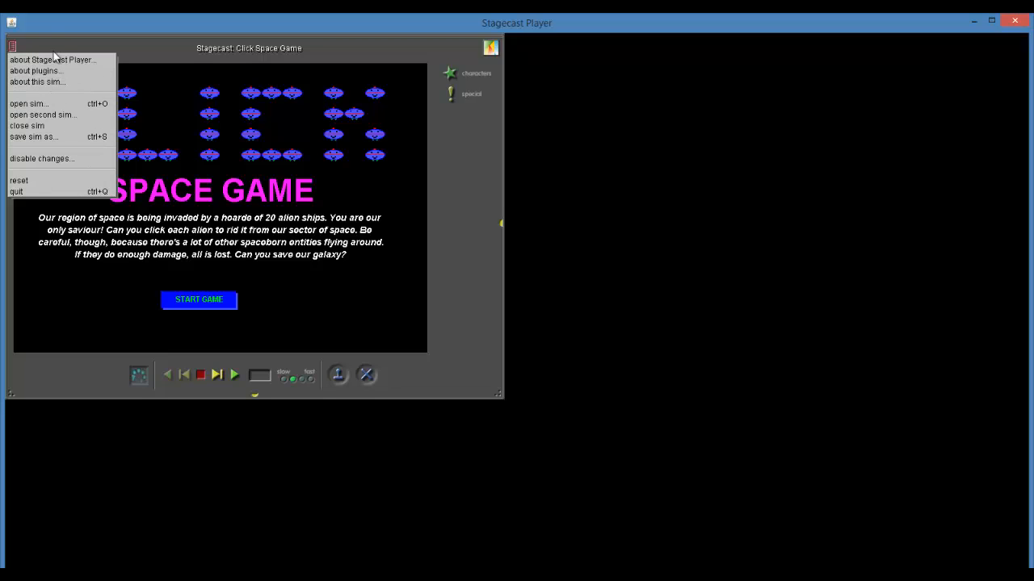
left_click(327, 335)
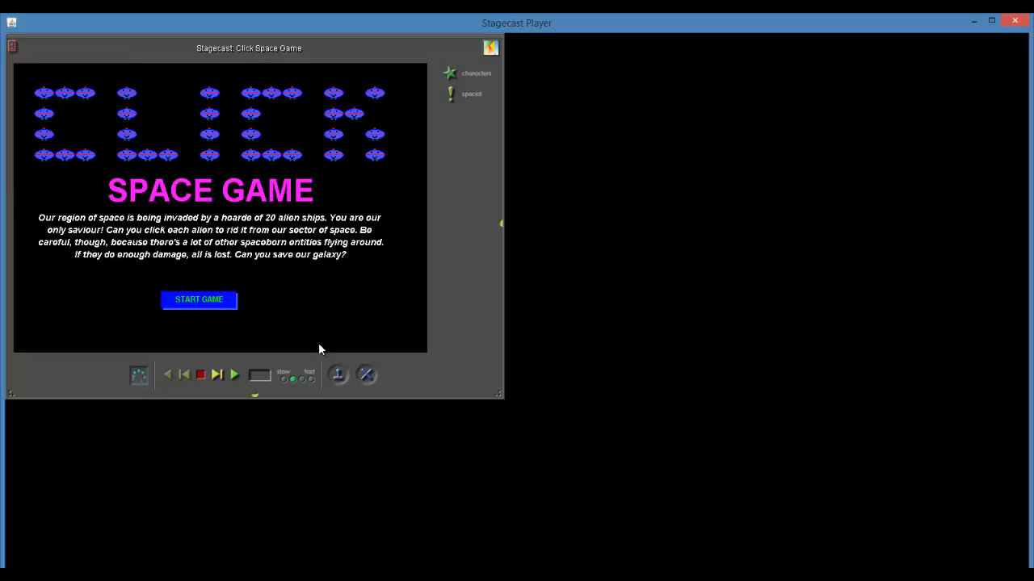
- Run the sim again, enter the GAME stage with START GAME, then pause and resume play
left_click(230, 374)
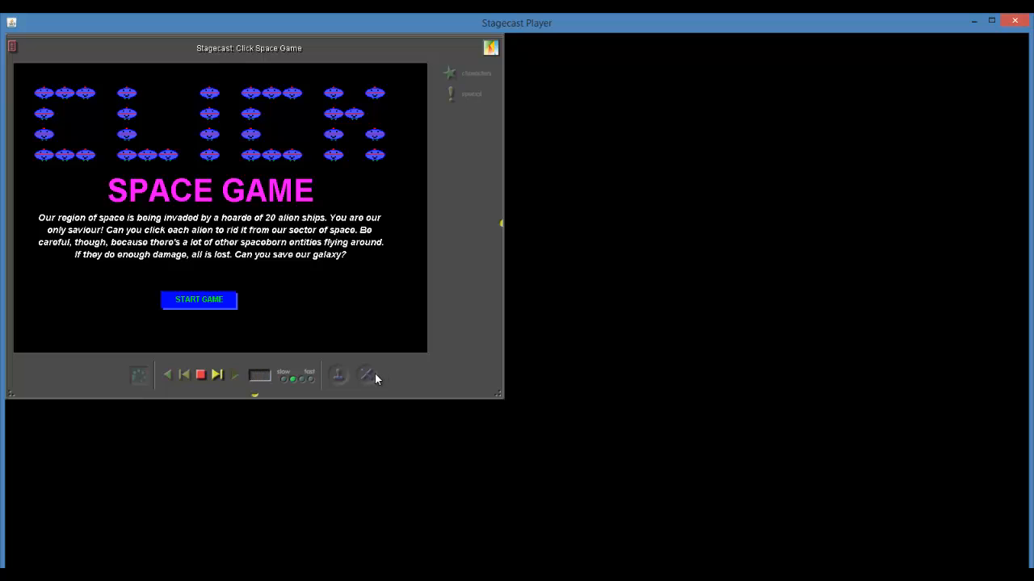
left_click(221, 301)
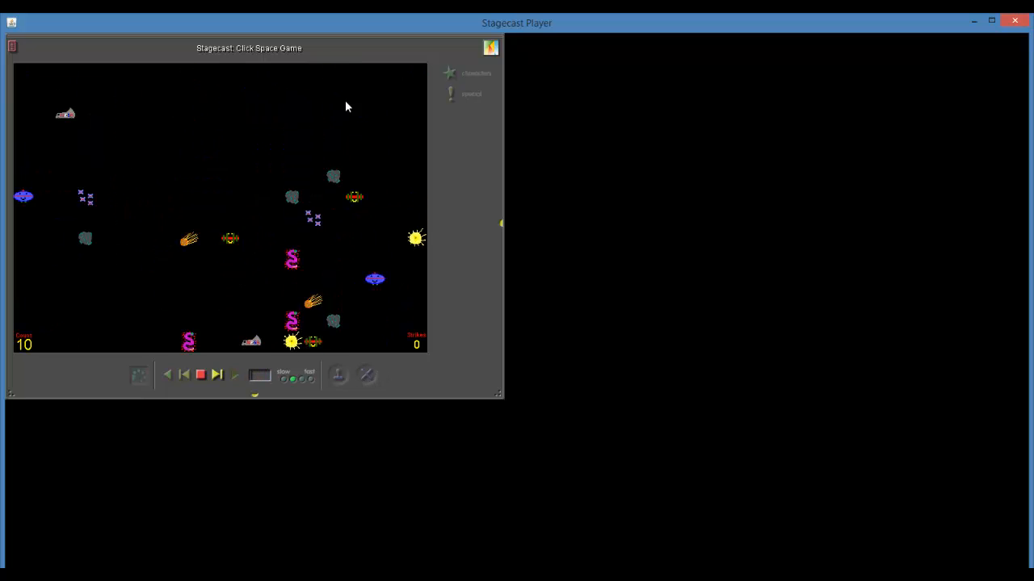
left_click(202, 374)
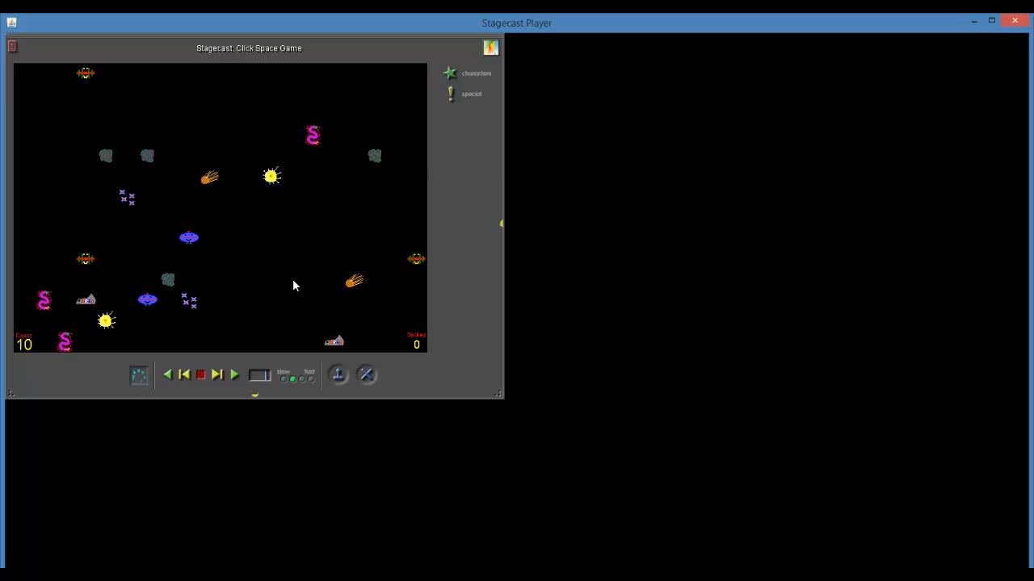
left_click(233, 376)
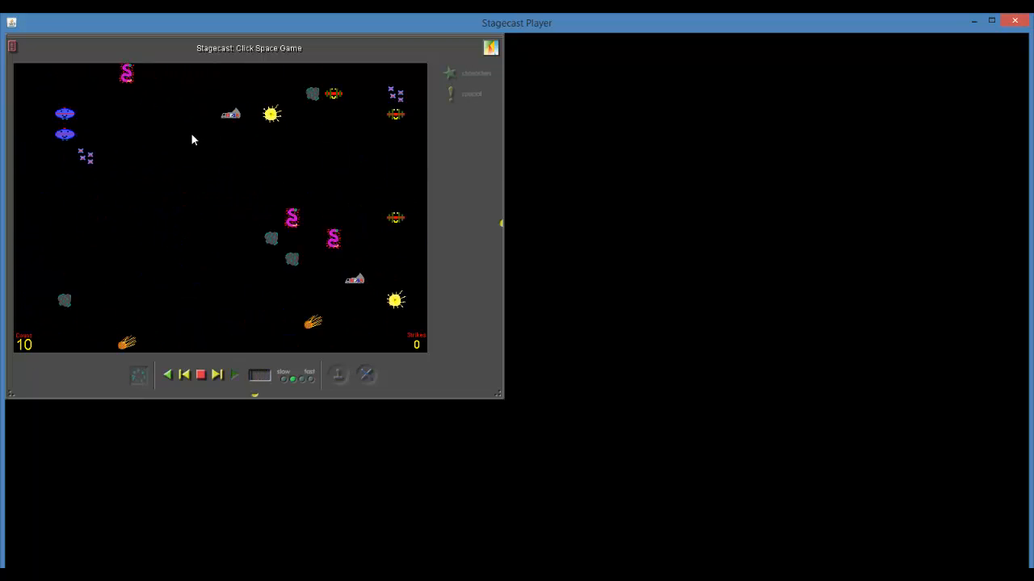